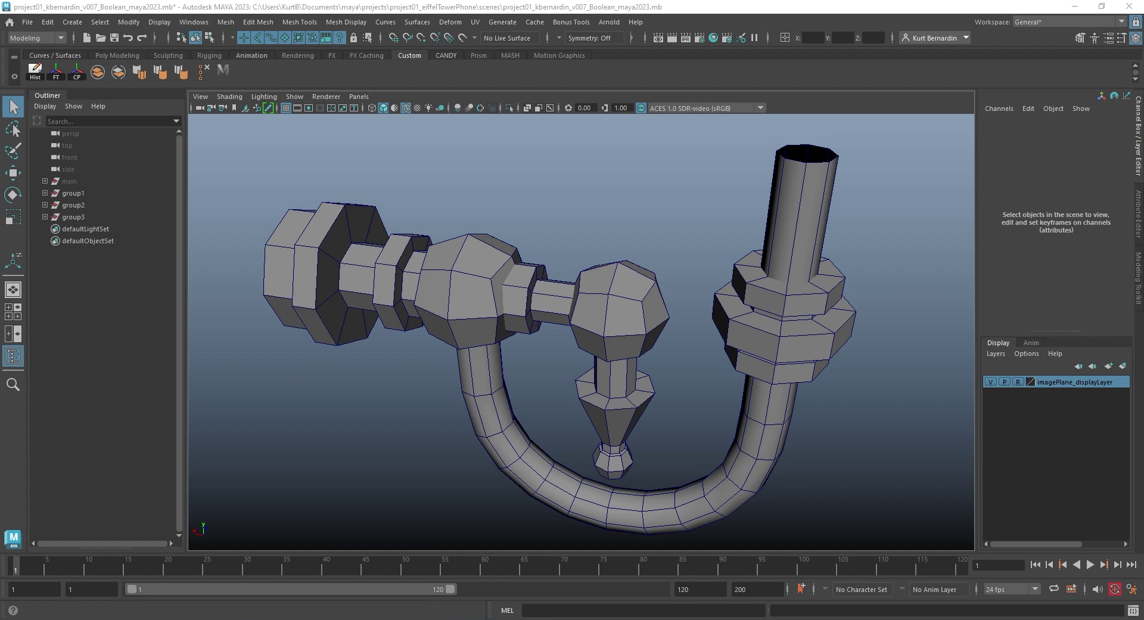
Tear off the Mesh > Booleans menu as a floating panel over the viewport and zoom toward the arm.
click(229, 23)
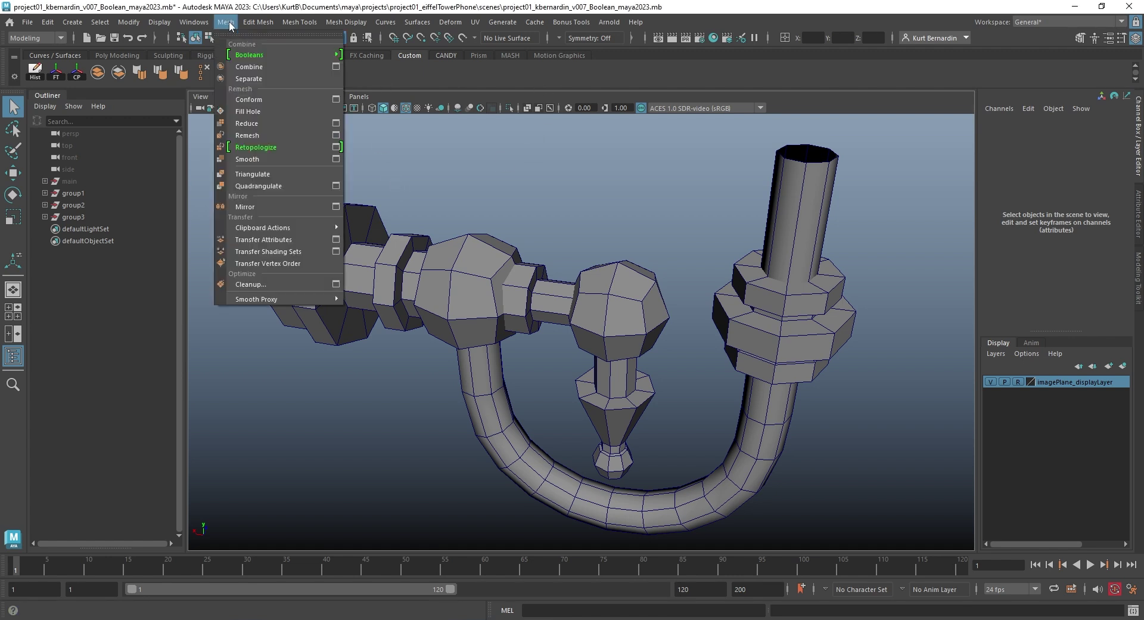
mouse_move(246, 54)
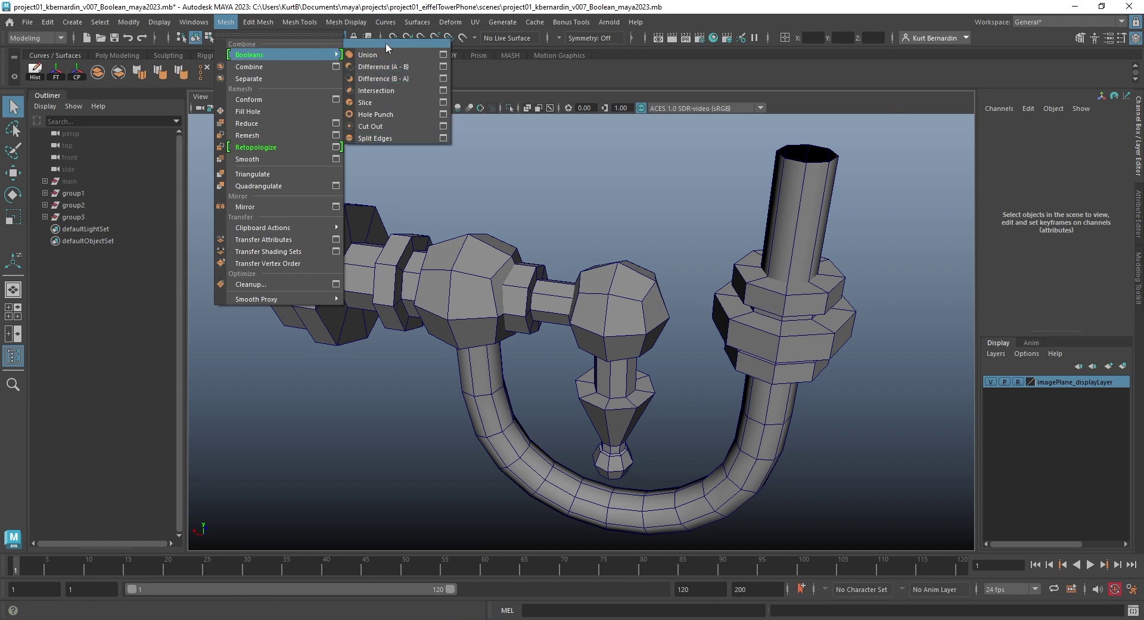
click(385, 42)
drag(418, 44, 682, 136)
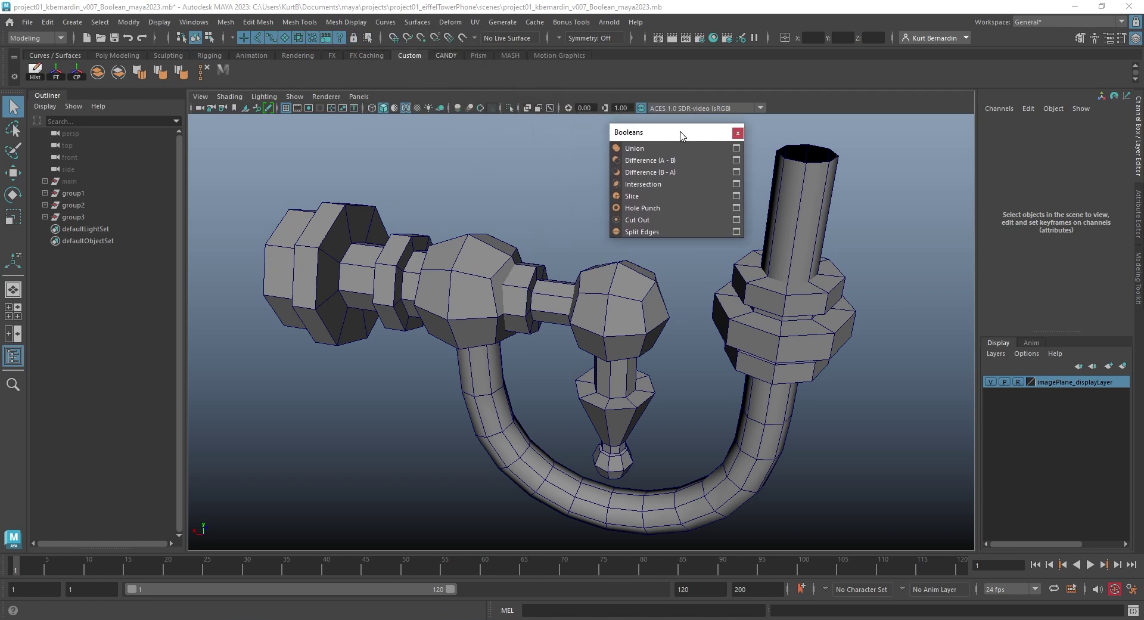
mouse_move(572, 250)
alt+middle_down()
mouse_move(549, 258)
mouse_move(539, 234)
mouse_move(592, 249)
alt+middle_up()
scroll(591, 250, up, 2)
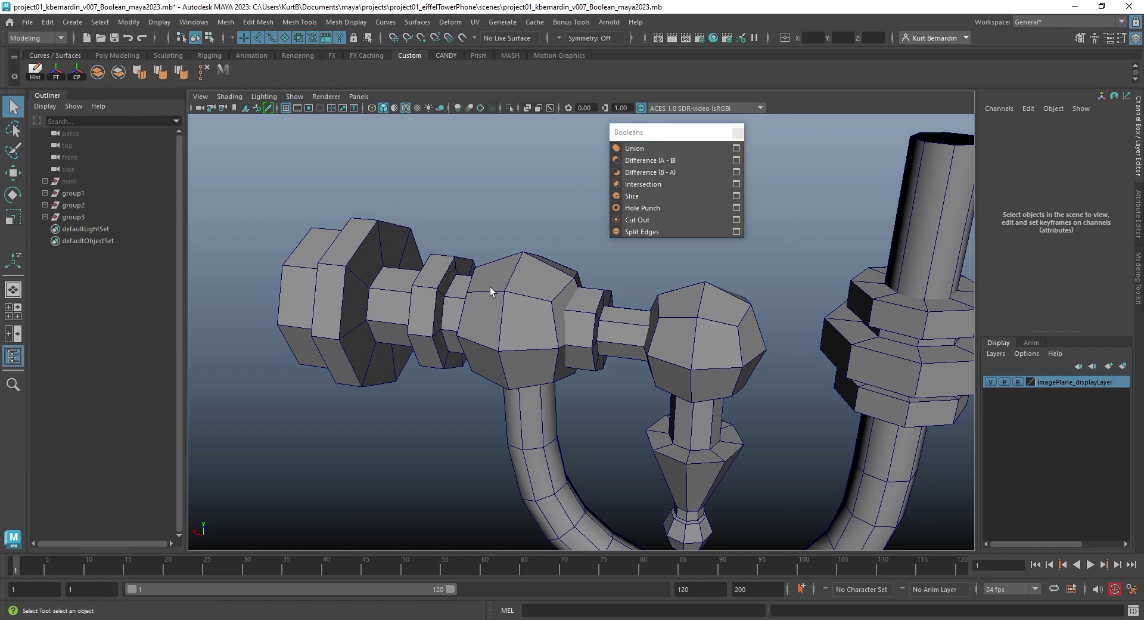
Select cylinder_02_geo and polySurface20 and union them into polySurface21.
click(385, 305)
mouse_move(392, 313)
alt+mouse_down()
mouse_move(465, 316)
mouse_move(411, 310)
alt+mouse_up()
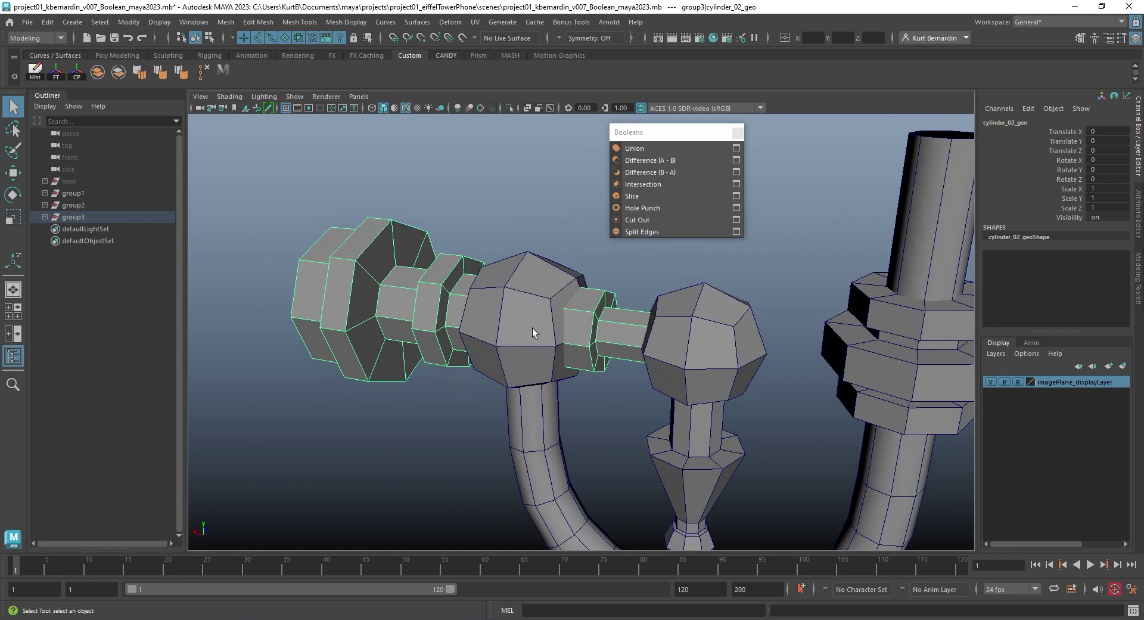
click(532, 327)
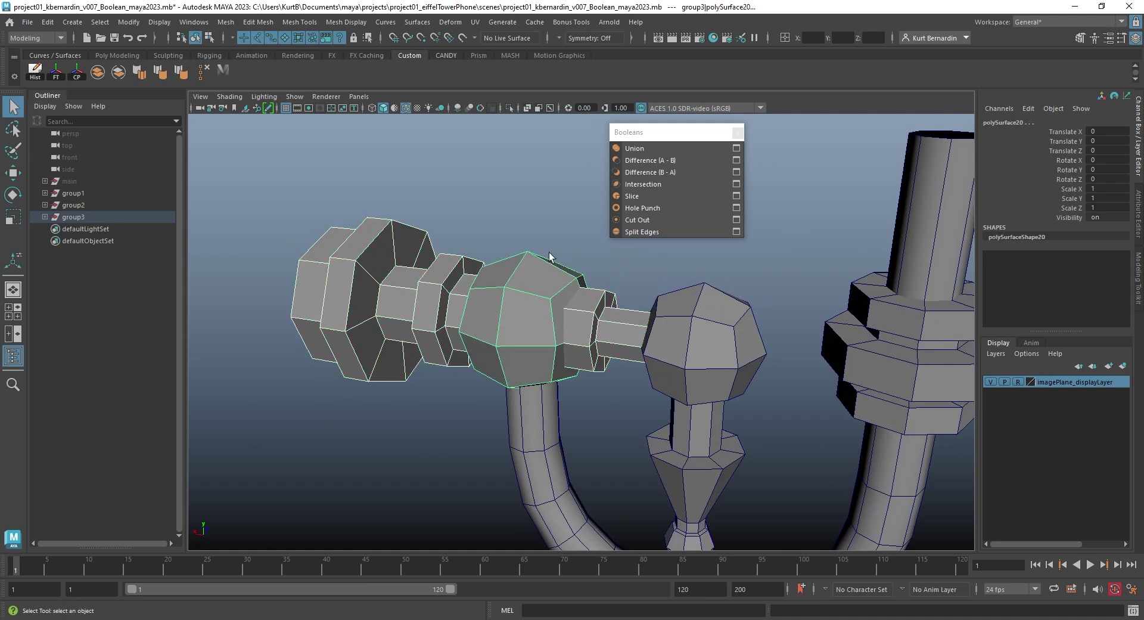
click(44, 216)
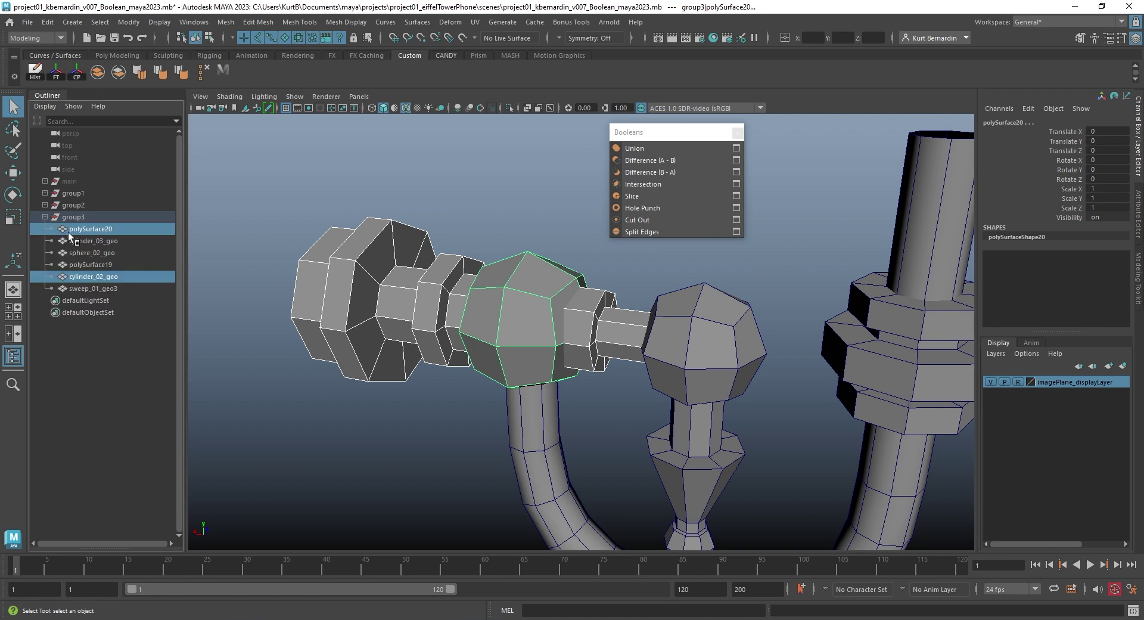
click(642, 152)
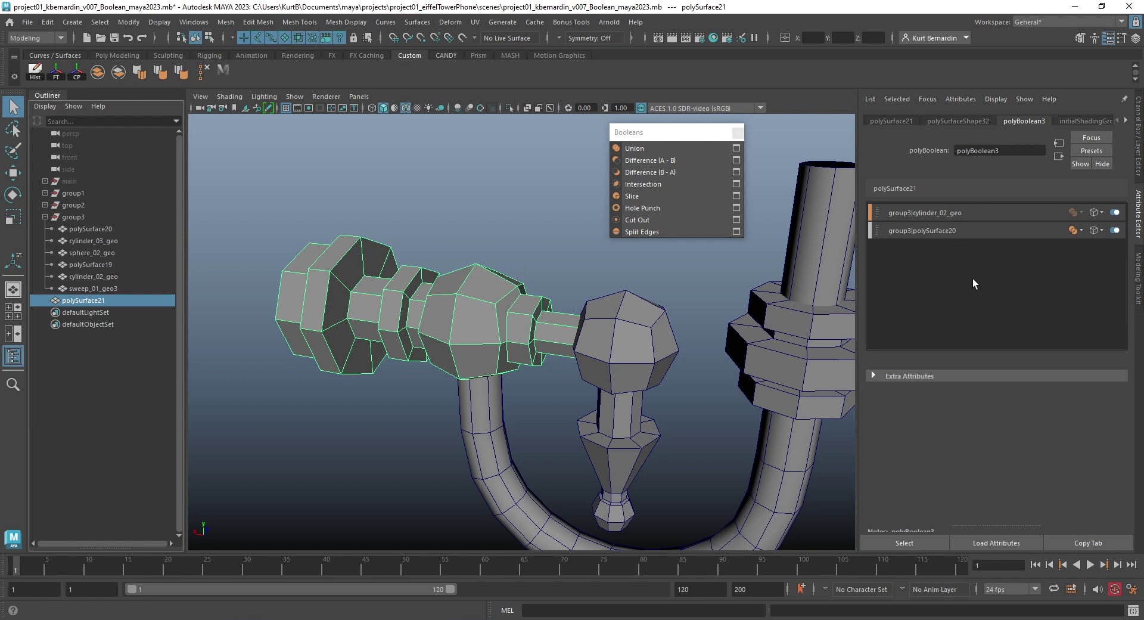
Check the merged mesh by toggling smooth preview (3) and low-poly display (1).
mouse_move(531, 337)
alt+mouse_down()
mouse_move(518, 300)
mouse_move(641, 264)
mouse_move(544, 336)
alt+mouse_up()
scroll(534, 337, up, 5)
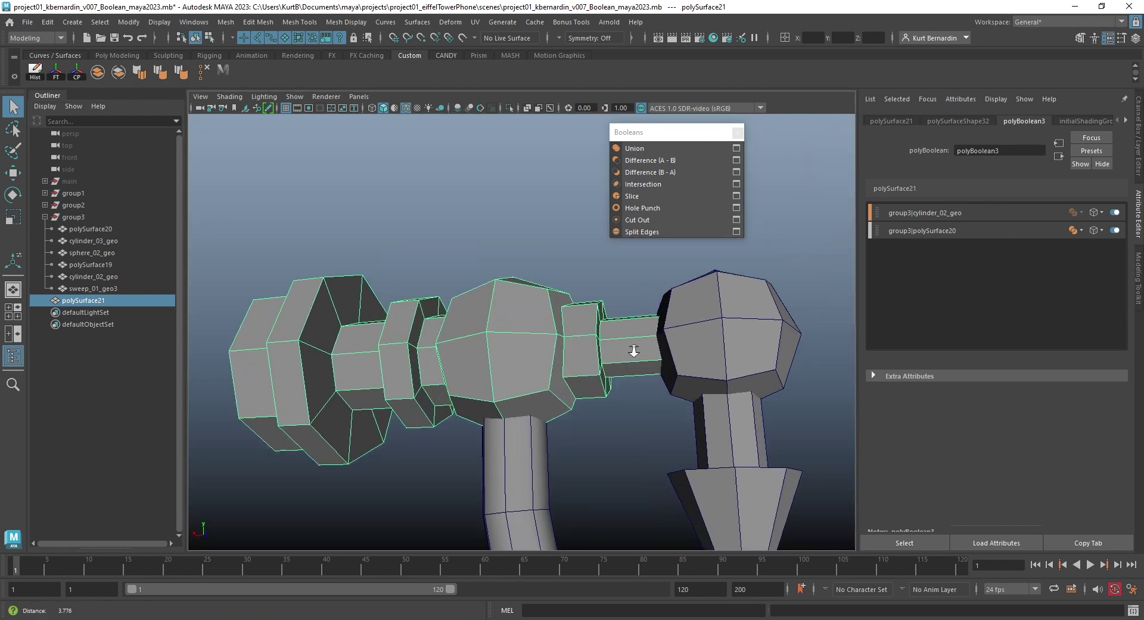
key(3)
key(1)
key(3)
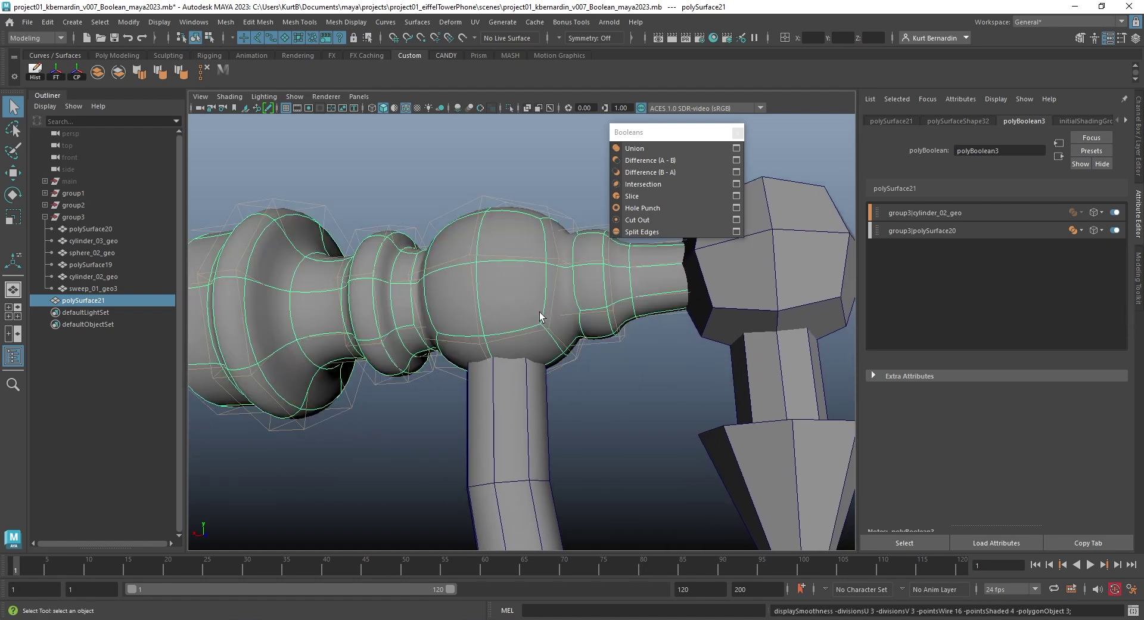
key(1)
alt+drag(534, 395, 499, 363)
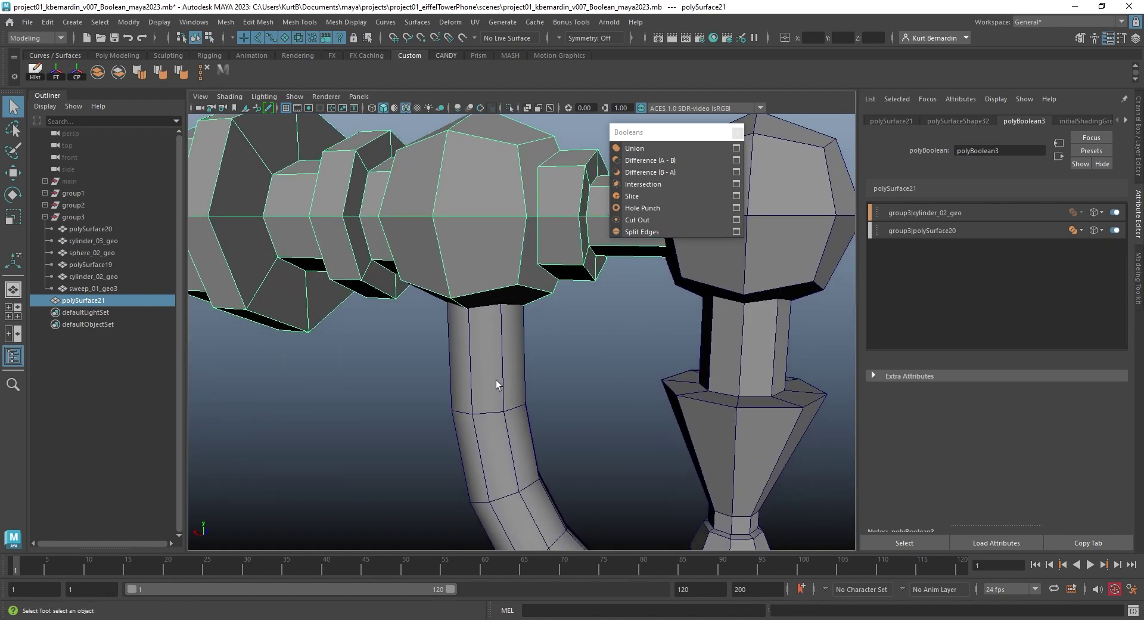
Add the curved tube sweep_01_geo3 to the arm's union boolean.
click(496, 380)
scroll(492, 331, down, 3)
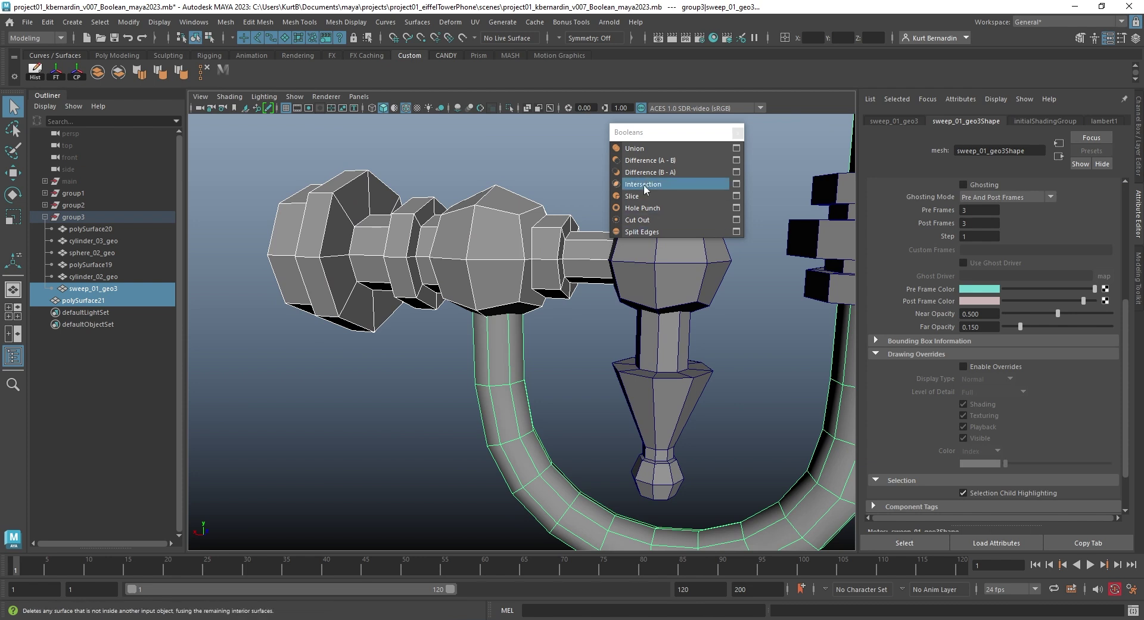
click(641, 147)
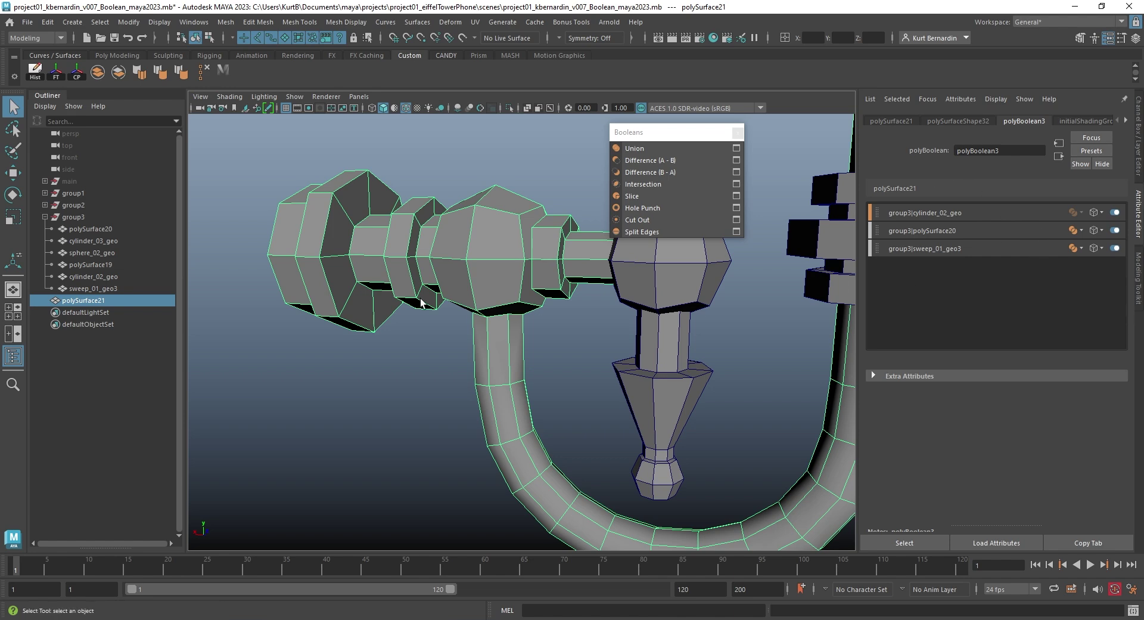
scroll(577, 287, up, 4)
Inspect the combined mesh side-on in smooth preview, then return to low-poly display.
key(2)
alt+drag(521, 311, 523, 329)
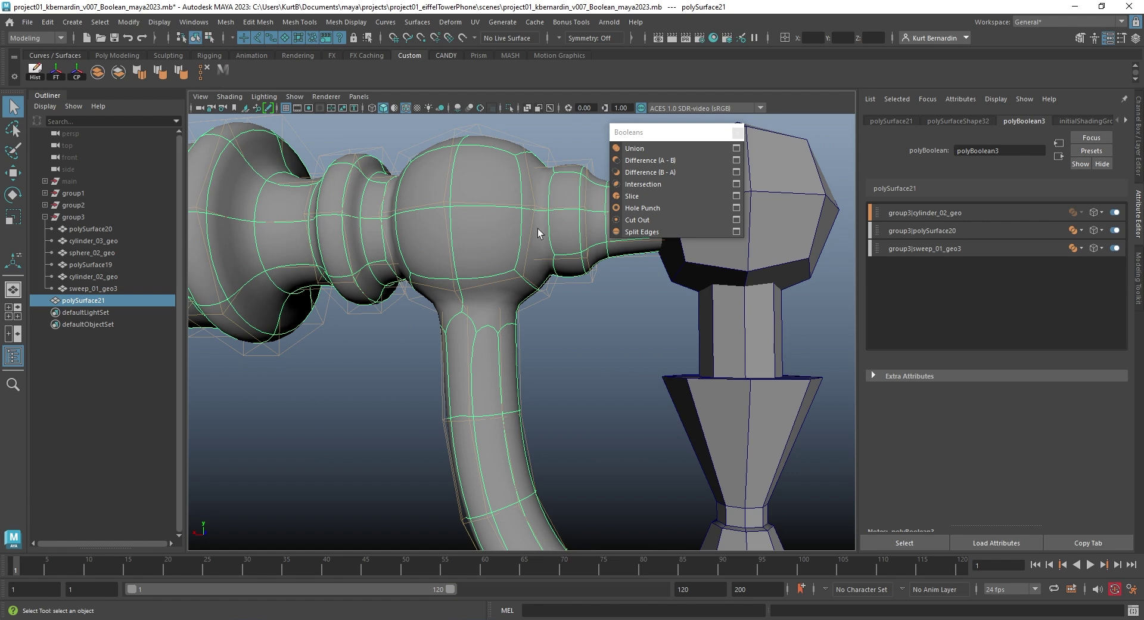
alt+drag(530, 460, 556, 355)
key(1)
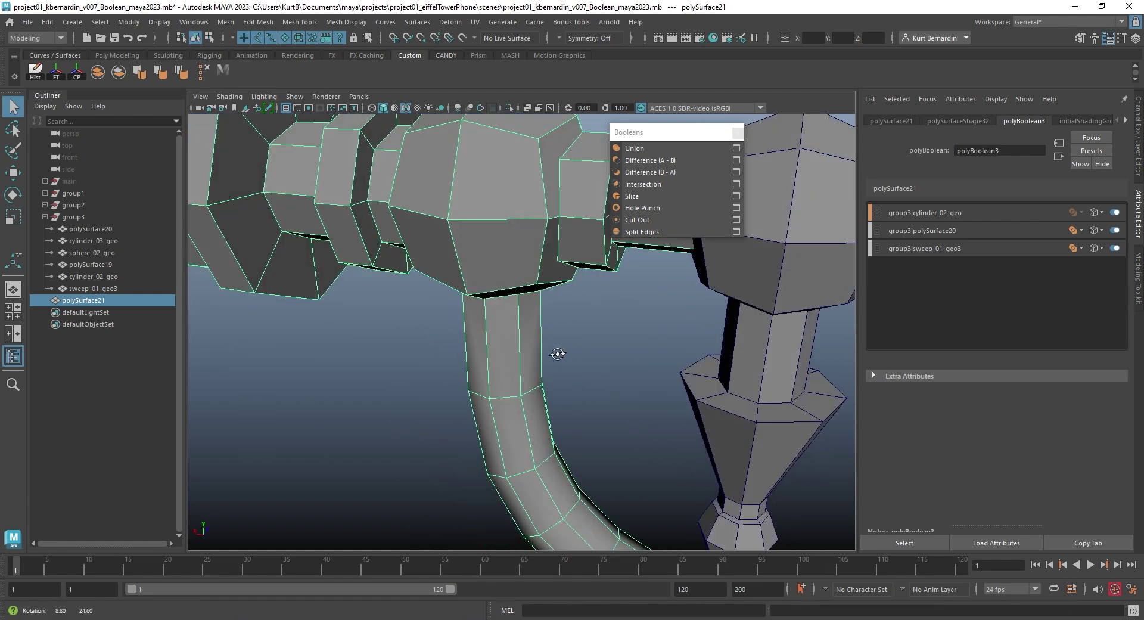
alt+middle_drag(556, 355, 557, 349)
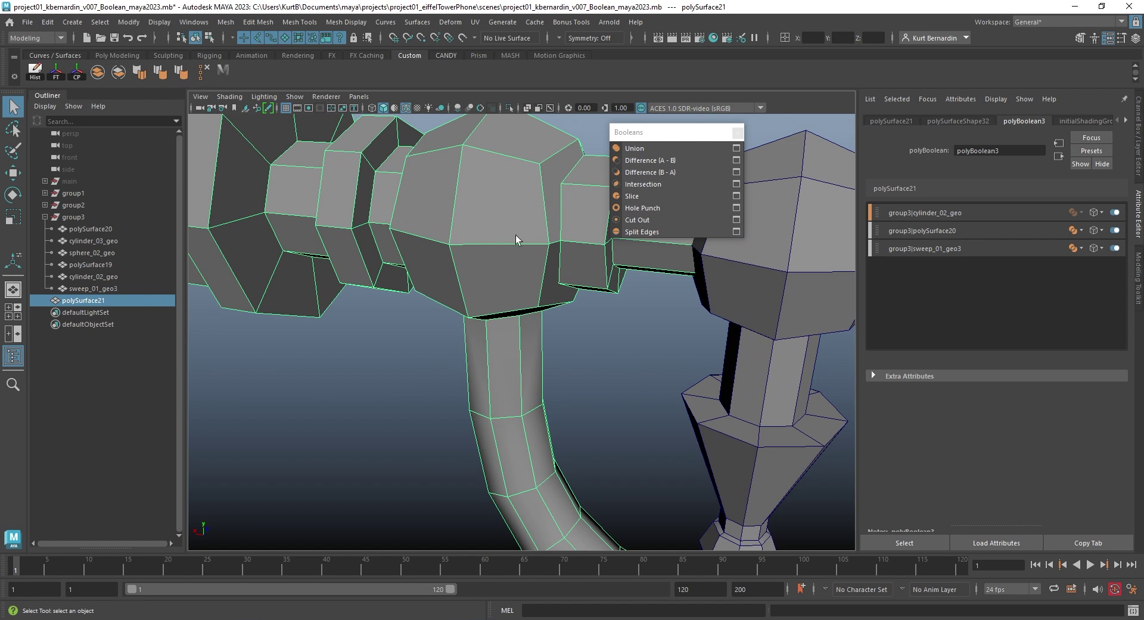
Set sweep_01_geo3's polyBoolean3 operation to Difference (A-B) and select the tube cutter for moving.
click(1075, 246)
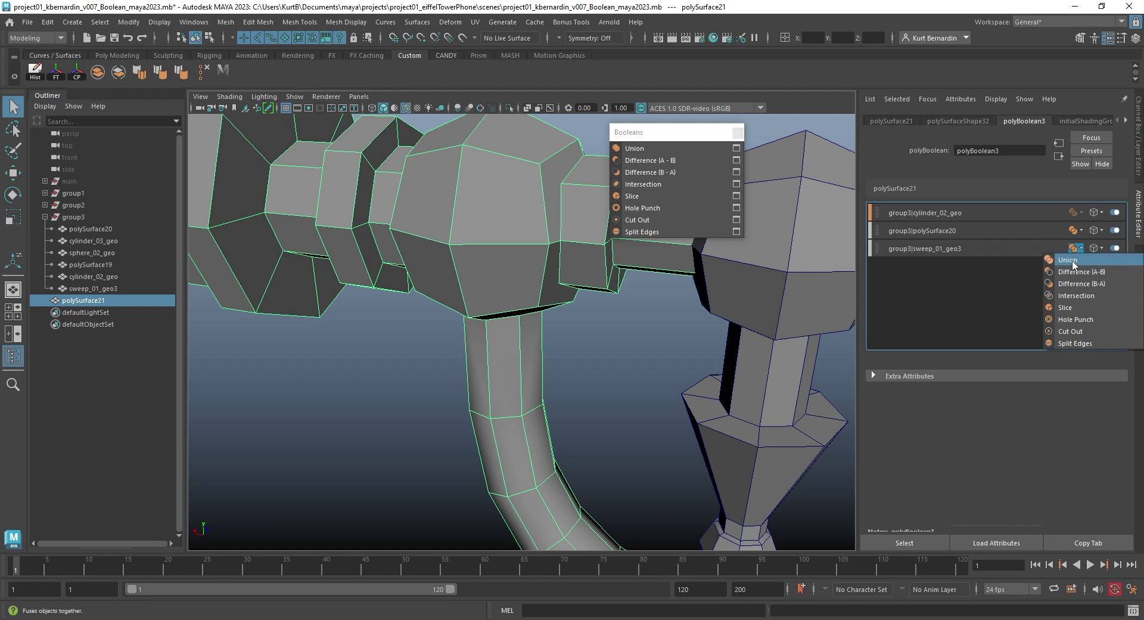
click(1082, 268)
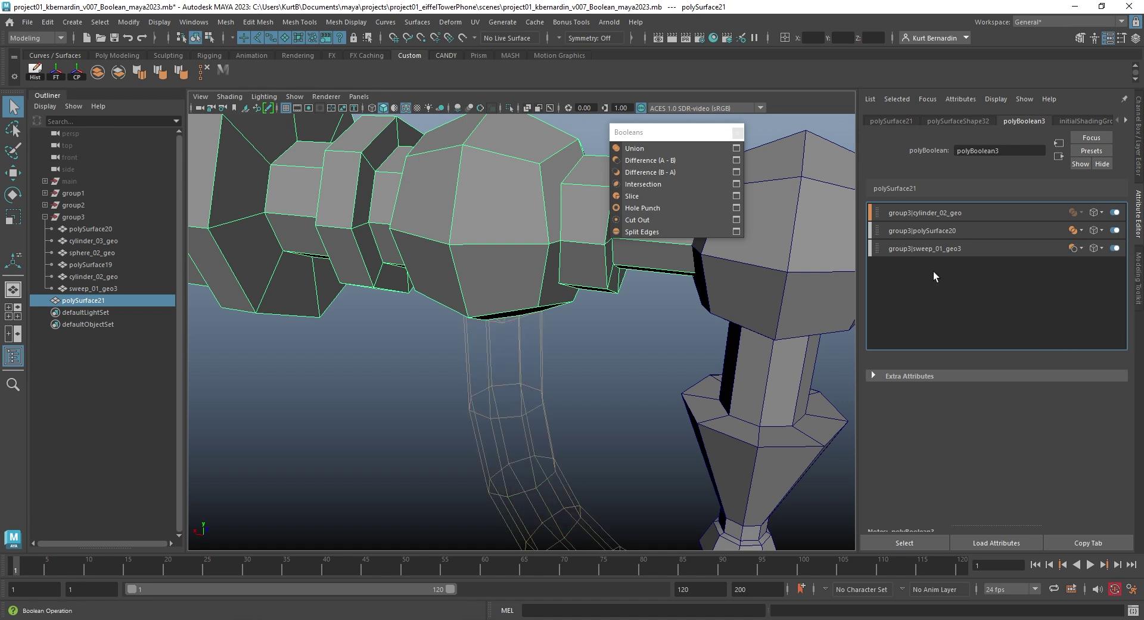
click(381, 405)
drag(453, 359, 567, 431)
alt+drag(530, 382, 572, 298)
key(w)
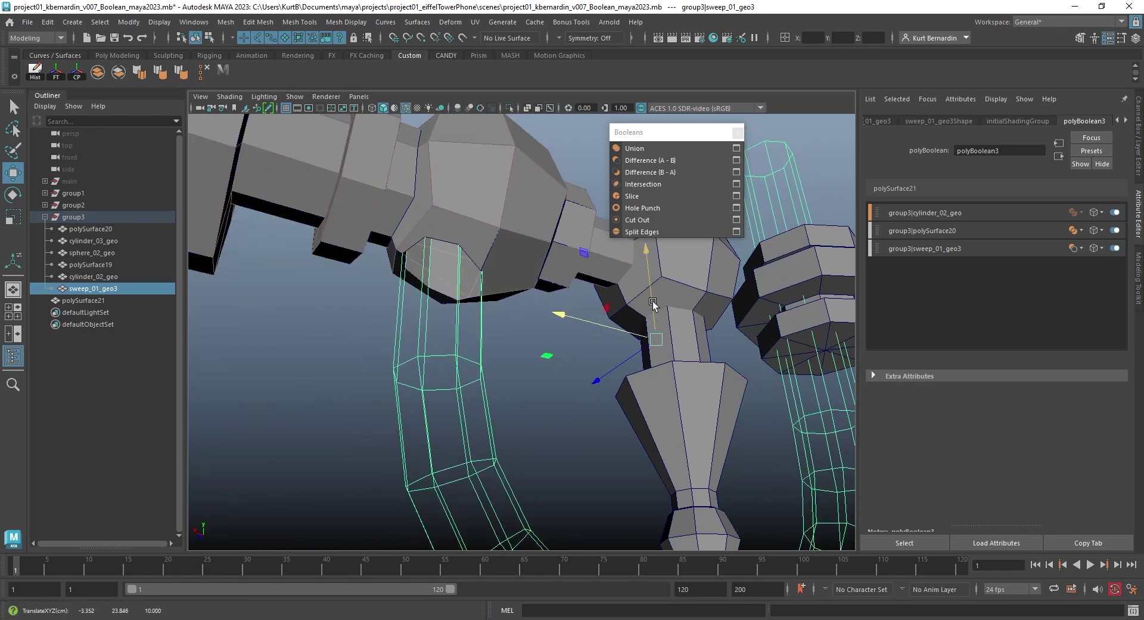
Move the tube cutter up and left to reshape the cut, showing wireframe on shaded.
drag(654, 305, 633, 113)
alt+drag(633, 202, 492, 206)
drag(507, 165, 470, 225)
scroll(471, 235, up, 5)
mouse_move(470, 225)
alt+middle_down()
mouse_move(497, 237)
mouse_move(480, 234)
alt+middle_up()
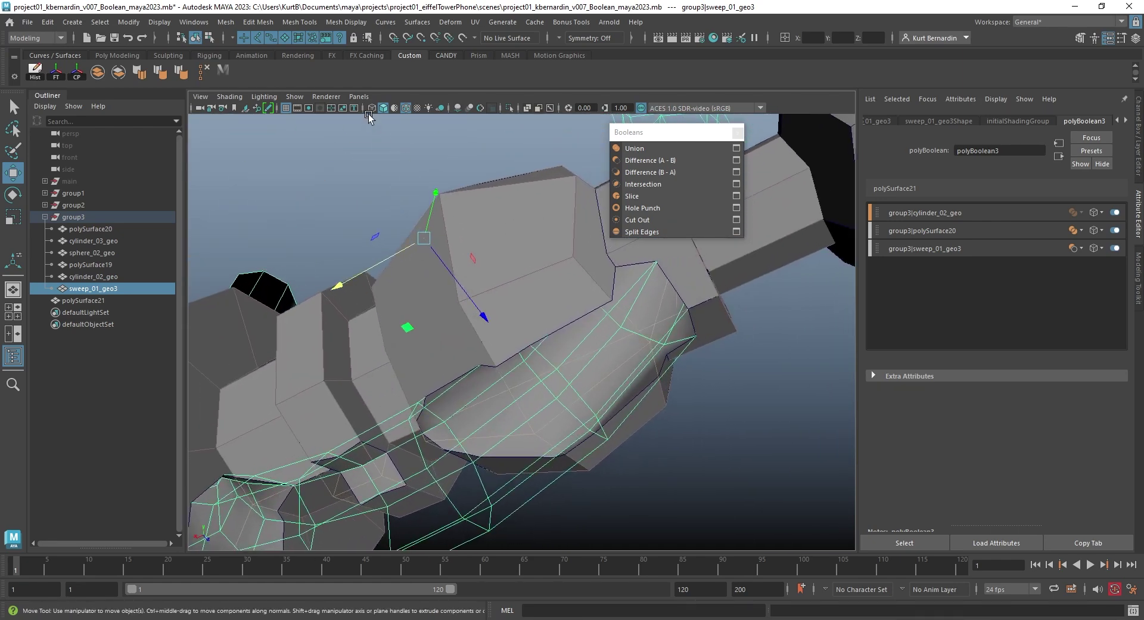
click(404, 106)
alt+drag(507, 334, 546, 391)
scroll(545, 388, down, 5)
alt+middle_drag(522, 323, 489, 356)
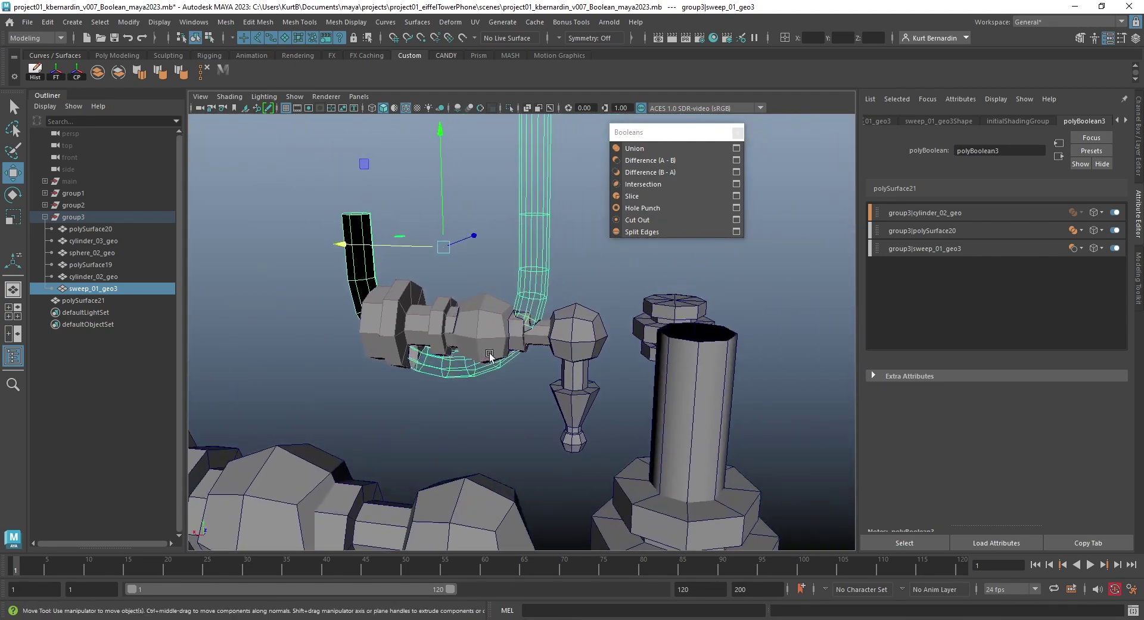
alt+drag(492, 354, 454, 370)
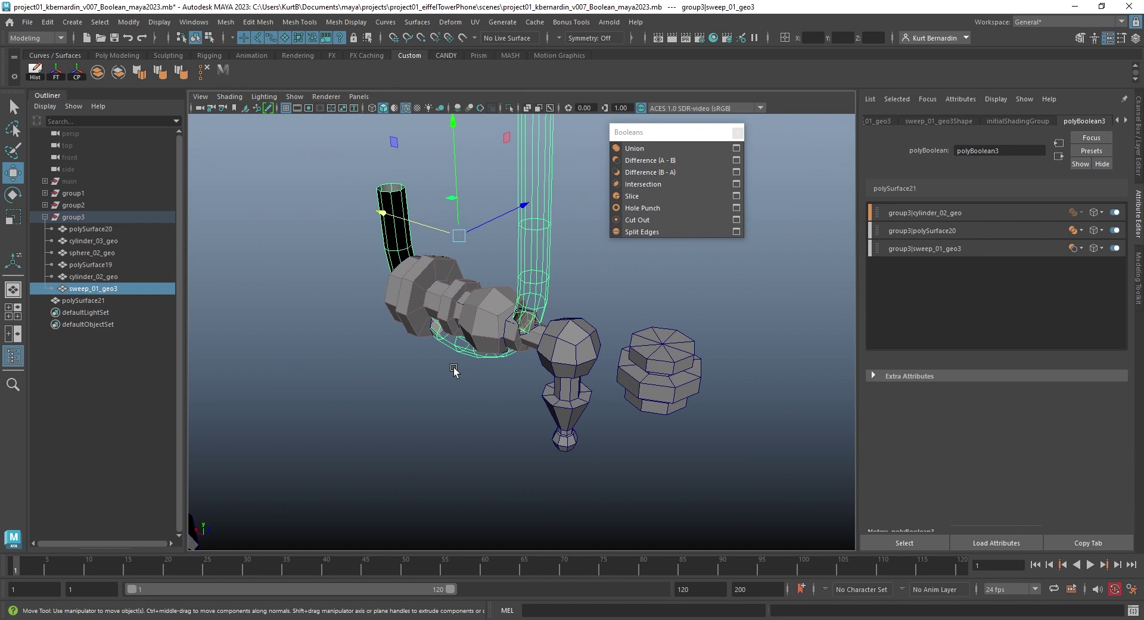
Undo the cutter moves back to the union result, then delete group3 in the Outliner.
key(ctrl+z)
key(ctrl+z)
key(ctrl+z)
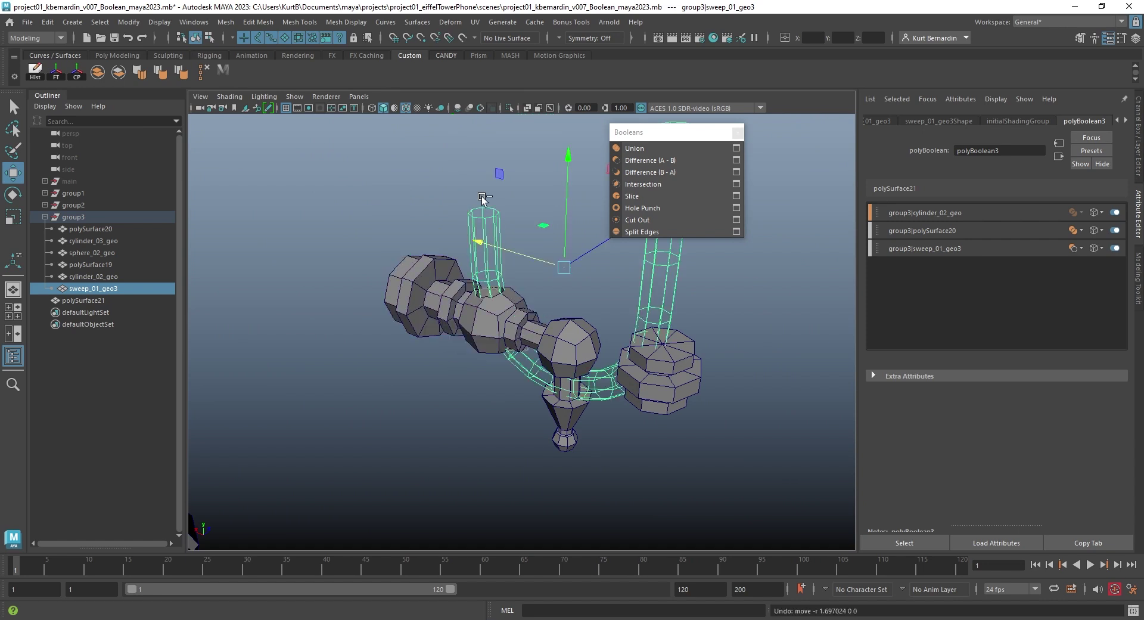
key(ctrl+z)
key(ctrl+z)
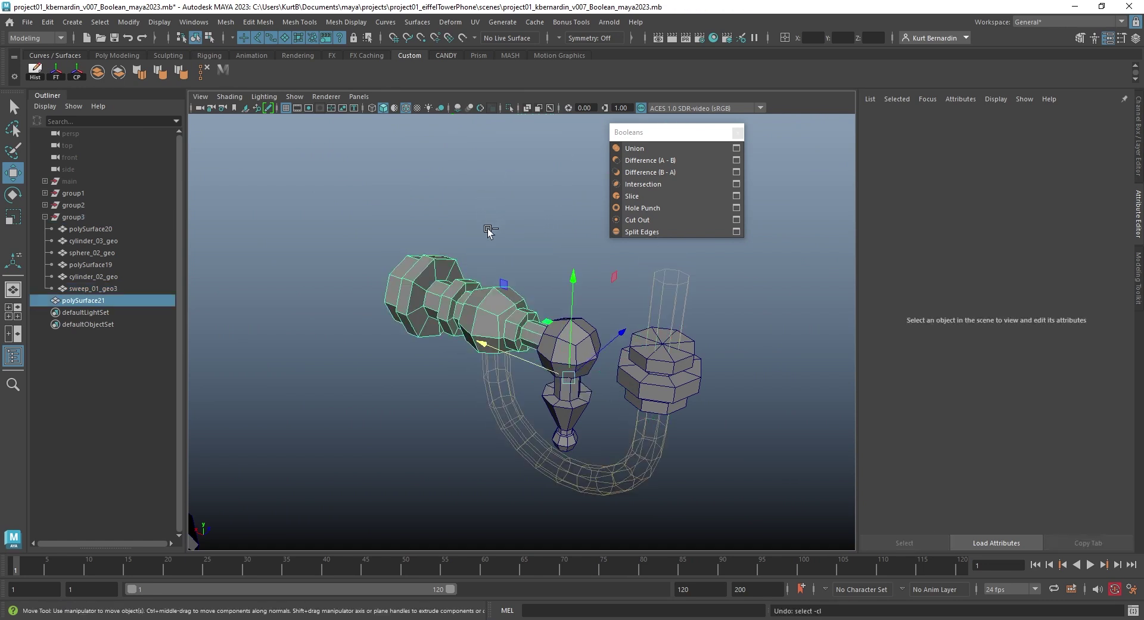
alt+drag(357, 290, 325, 296)
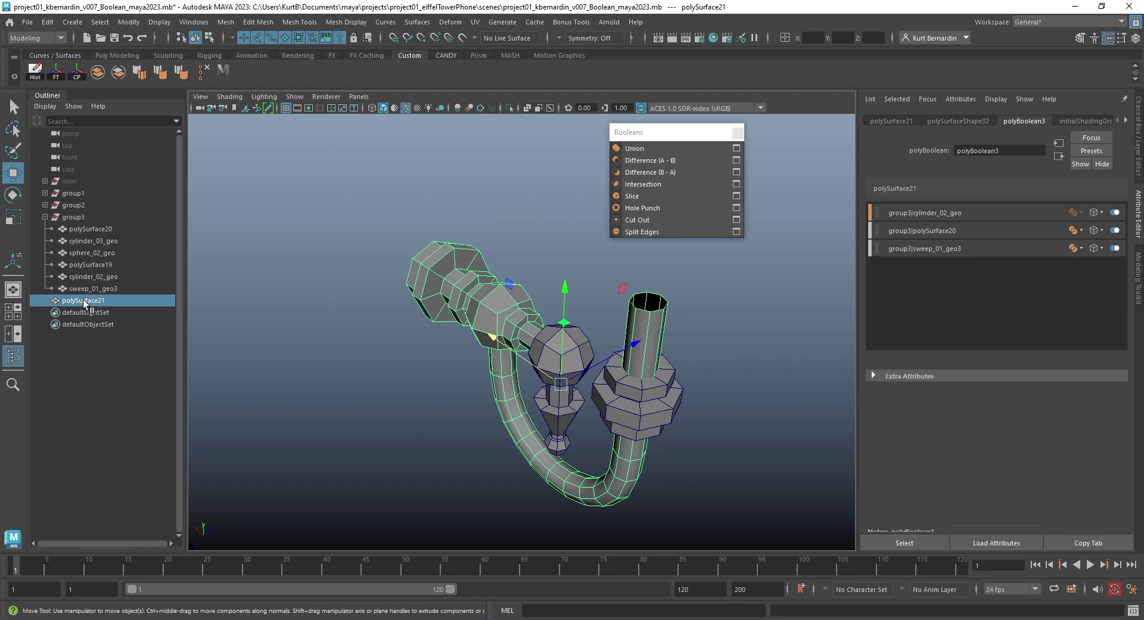
click(69, 216)
key(Delete)
click(69, 216)
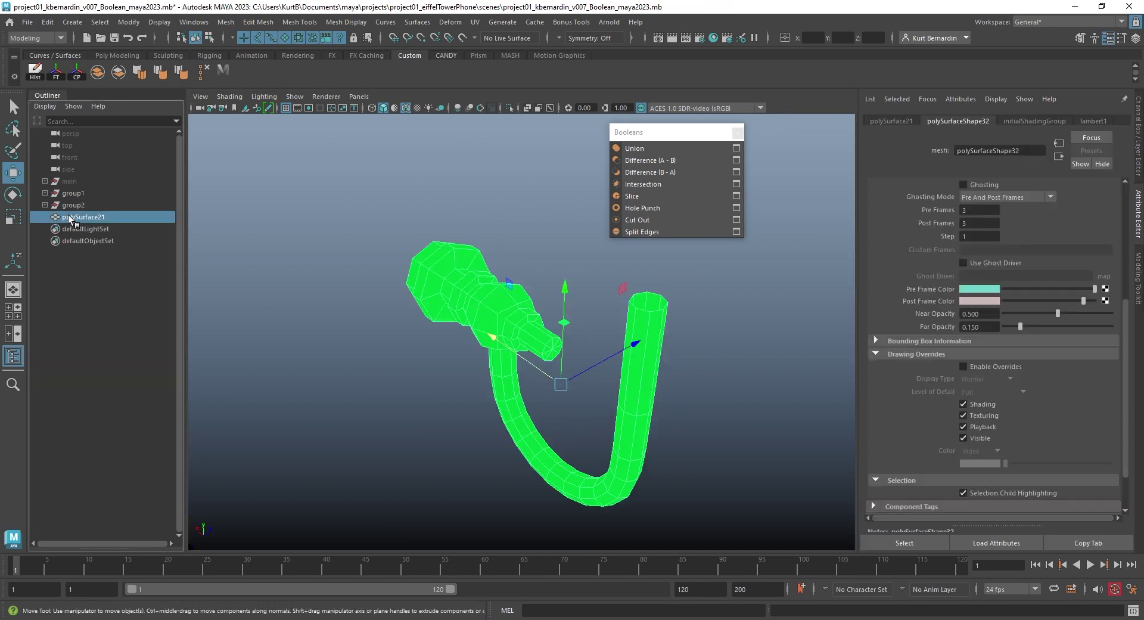
key(ctrl+z)
Box-select the remaining pipe pieces and frame them in the view.
drag(305, 285, 530, 532)
key(f)
alt+drag(435, 323, 456, 301)
scroll(456, 300, up, 3)
alt+middle_drag(456, 300, 481, 343)
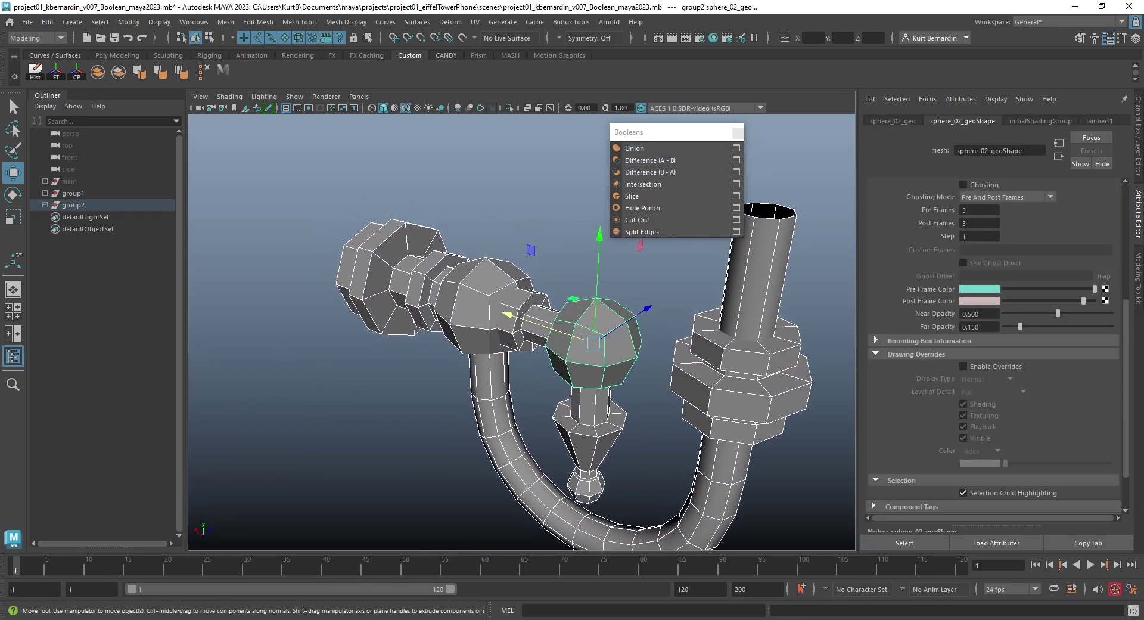
mouse_move(566, 613)
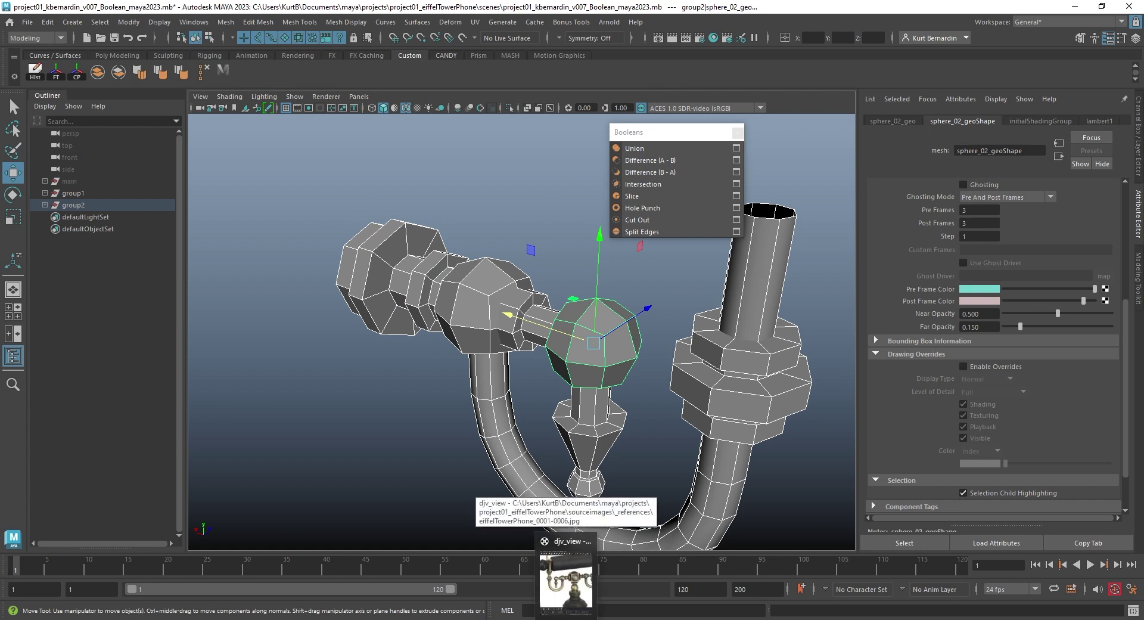
click(566, 575)
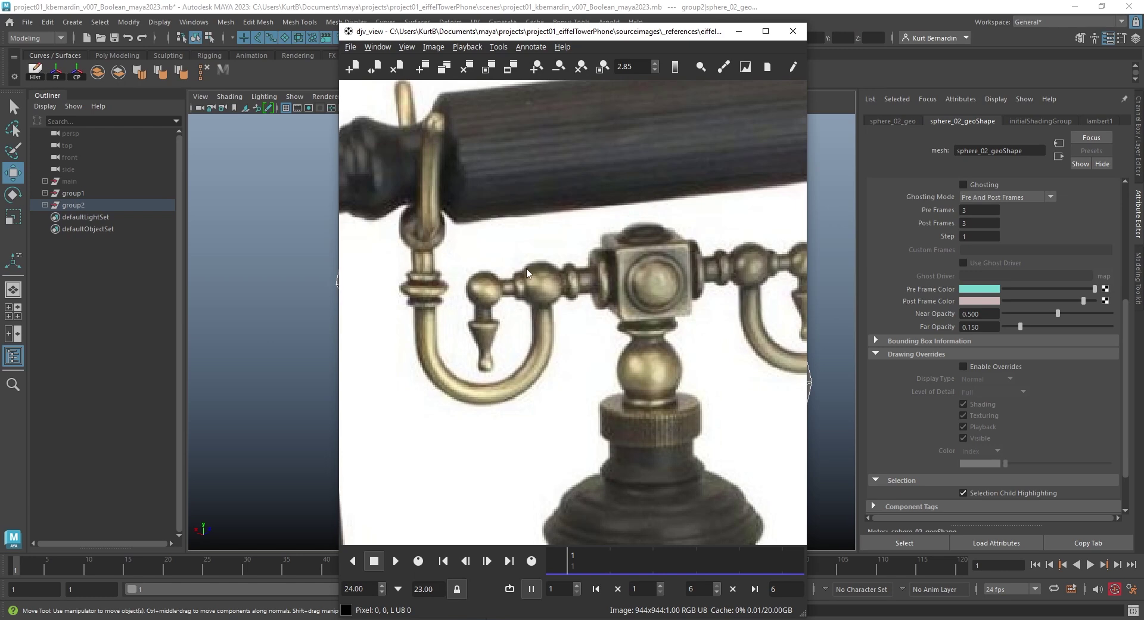
scroll(527, 273, down, 5)
scroll(501, 280, up, 4)
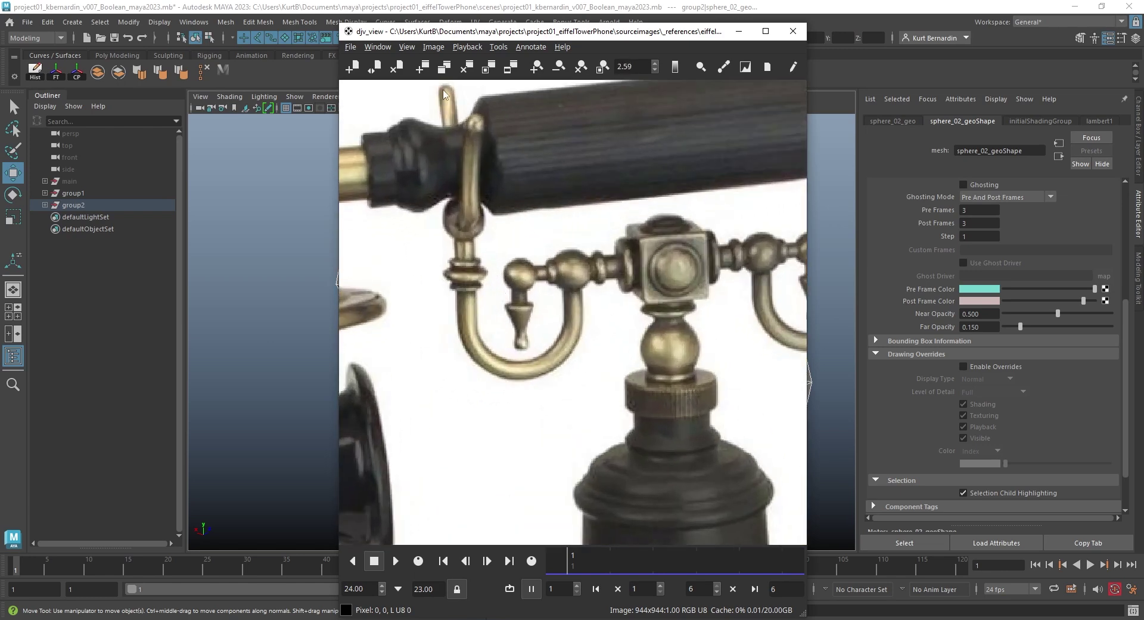
drag(499, 37, 728, 30)
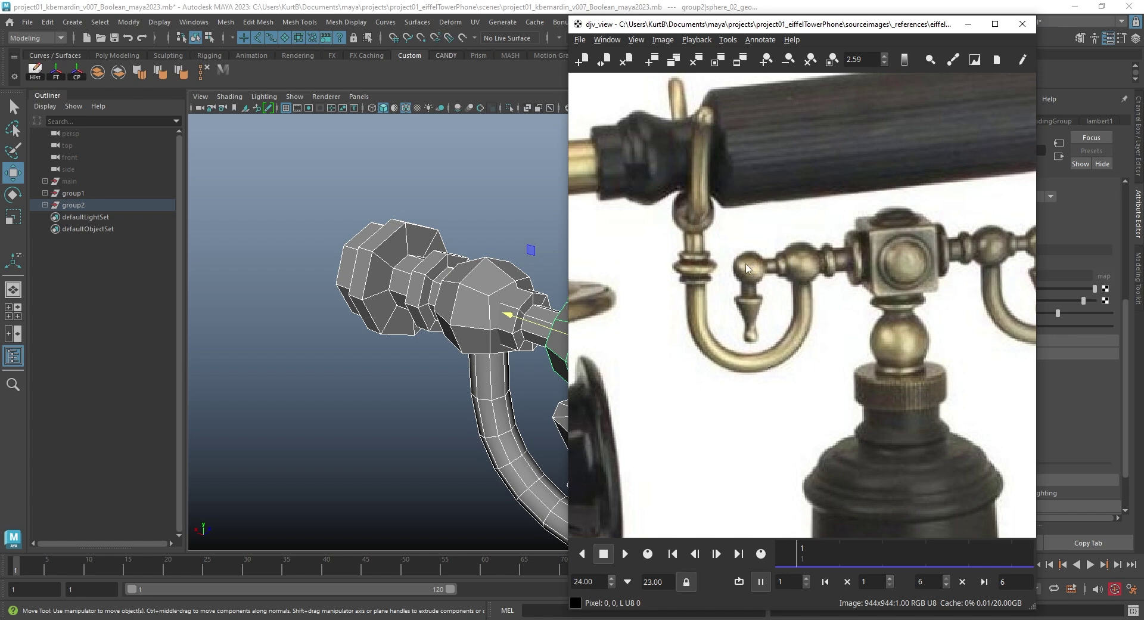
Marquee-select all the sphere, pipe and nut pieces and union them into one mesh.
click(416, 170)
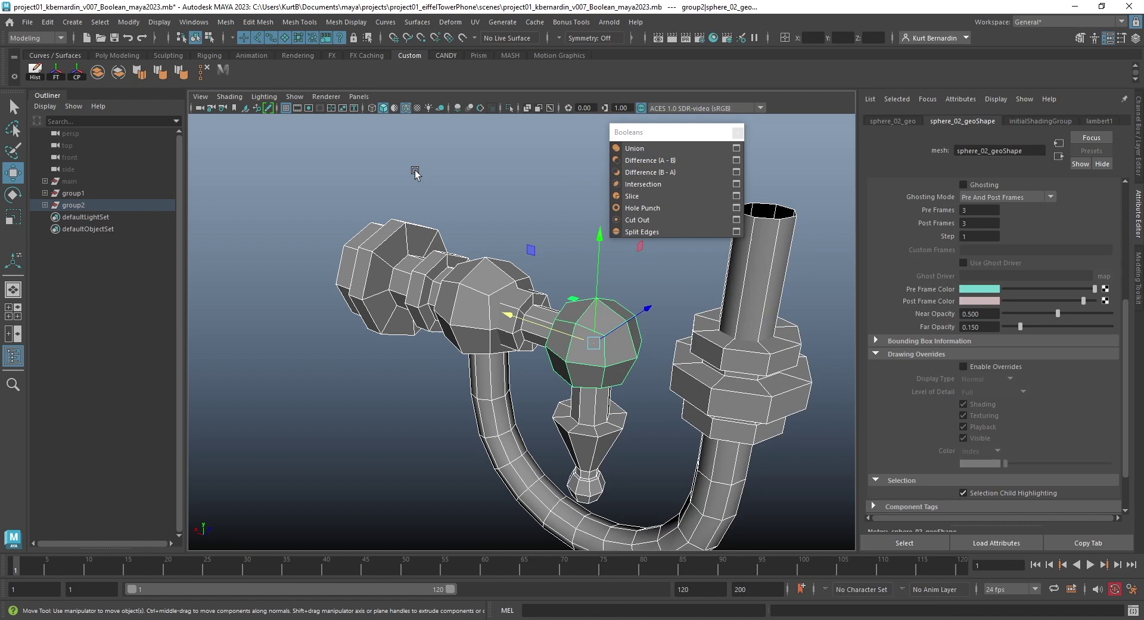
alt+middle_drag(492, 231, 383, 226)
alt+drag(383, 226, 278, 214)
alt+middle_drag(279, 215, 409, 217)
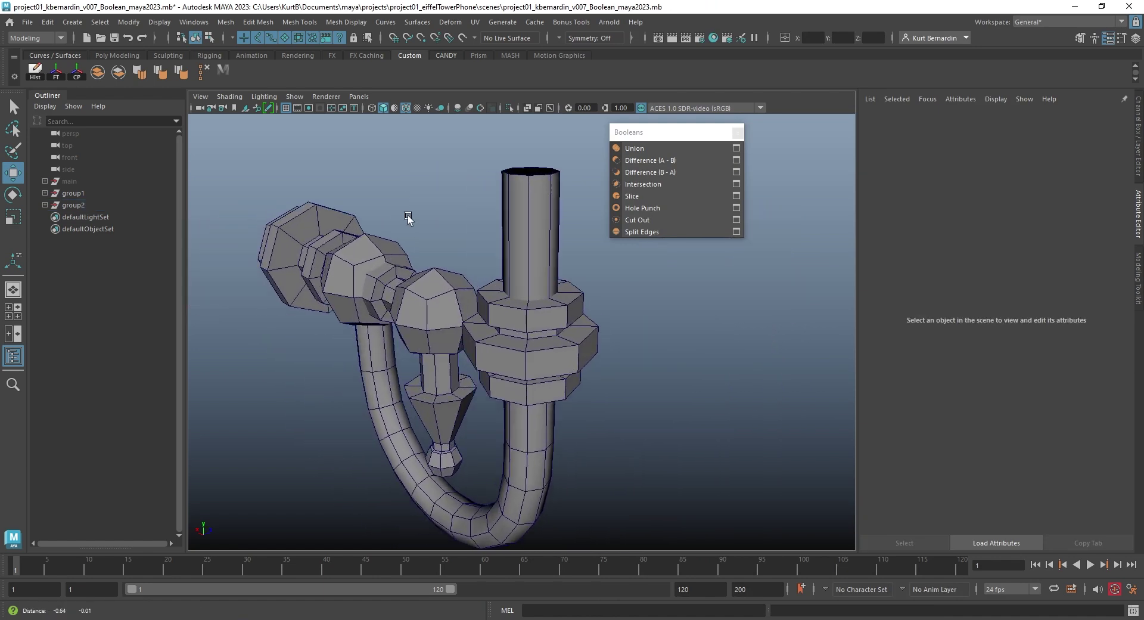
alt+right_drag(409, 217, 286, 174)
alt+drag(286, 174, 635, 515)
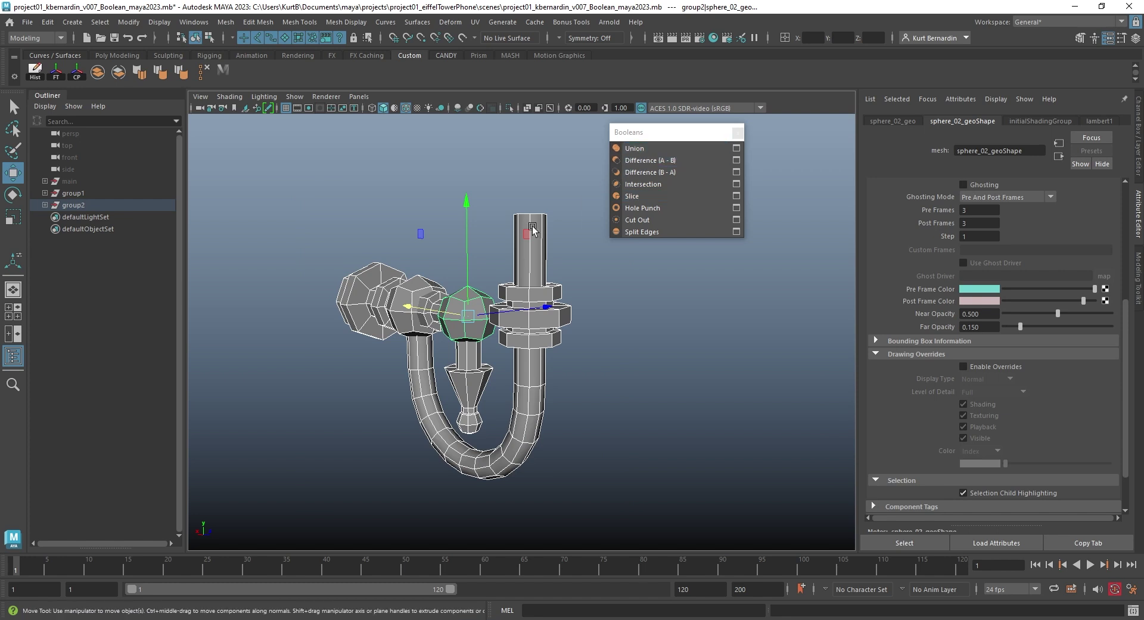
click(385, 178)
click(409, 296)
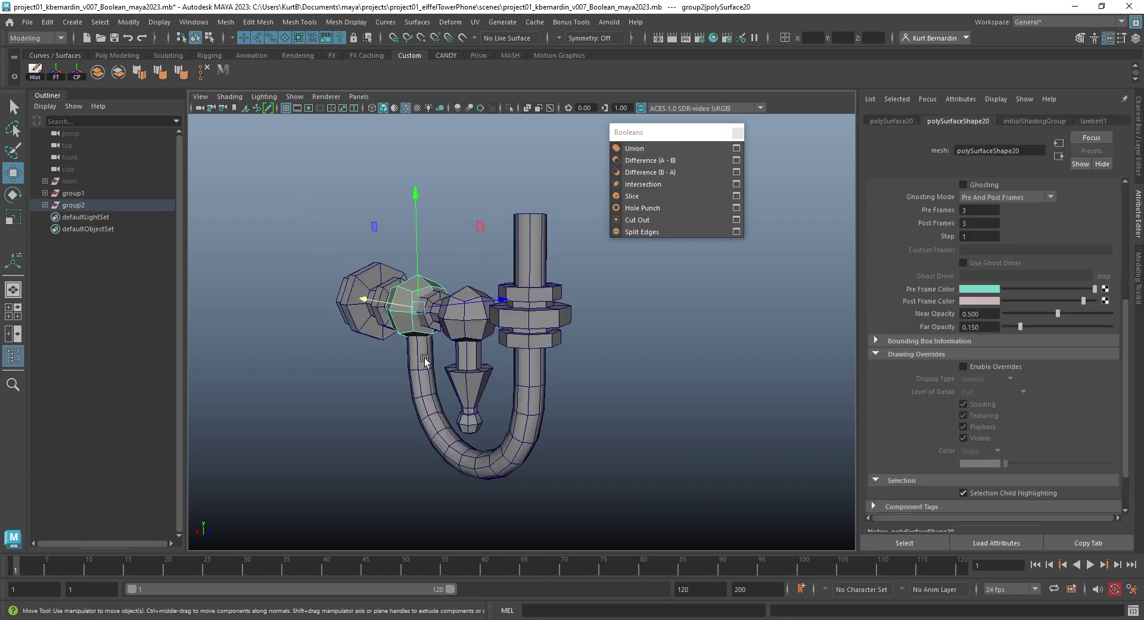
click(423, 357)
drag(351, 188, 320, 157)
drag(393, 241, 660, 538)
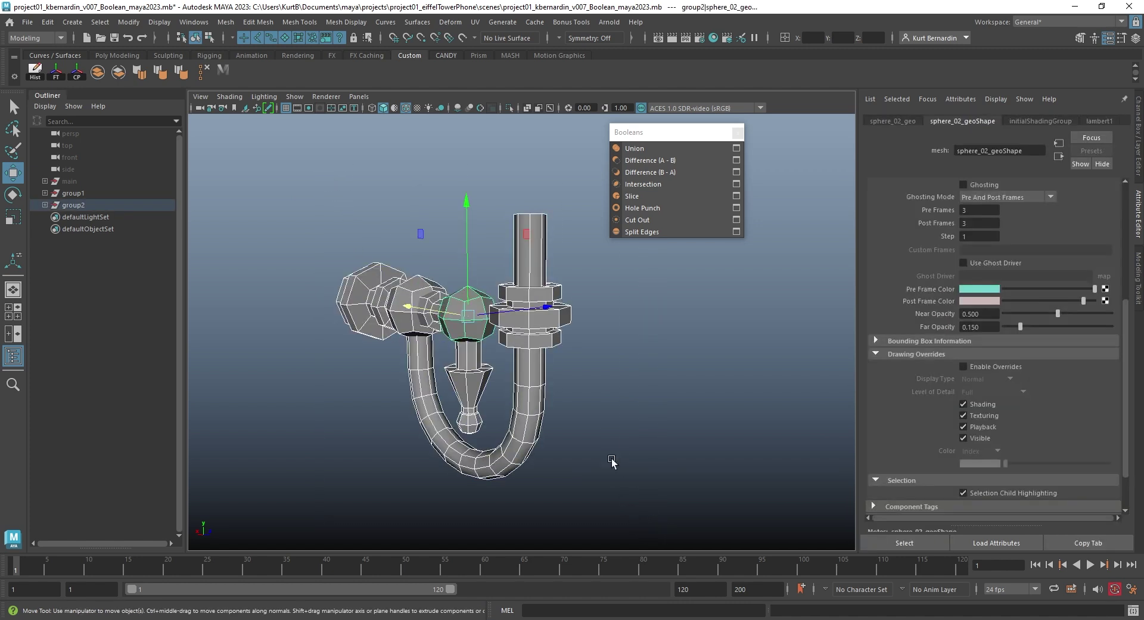
click(642, 156)
Inspect the unioned arm from both ends, toggling smooth preview on and off.
alt+drag(599, 177, 475, 338)
alt+right_drag(475, 338, 774, 393)
alt+drag(774, 392, 443, 347)
key(2)
scroll(621, 374, down, 5)
alt+drag(620, 374, 511, 378)
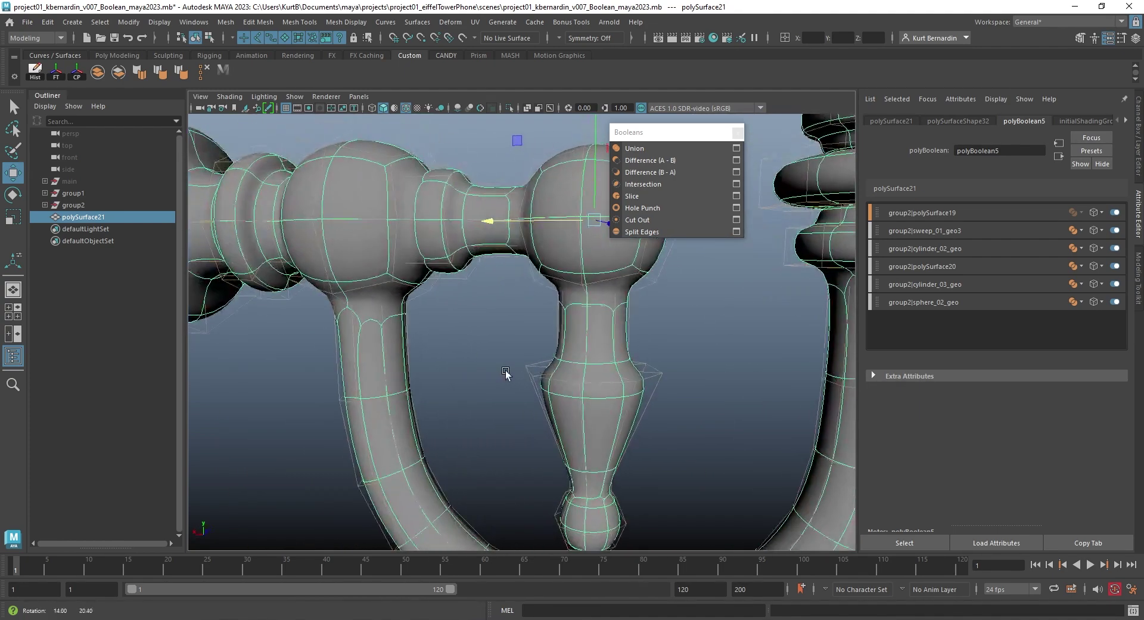
key(1)
key(2)
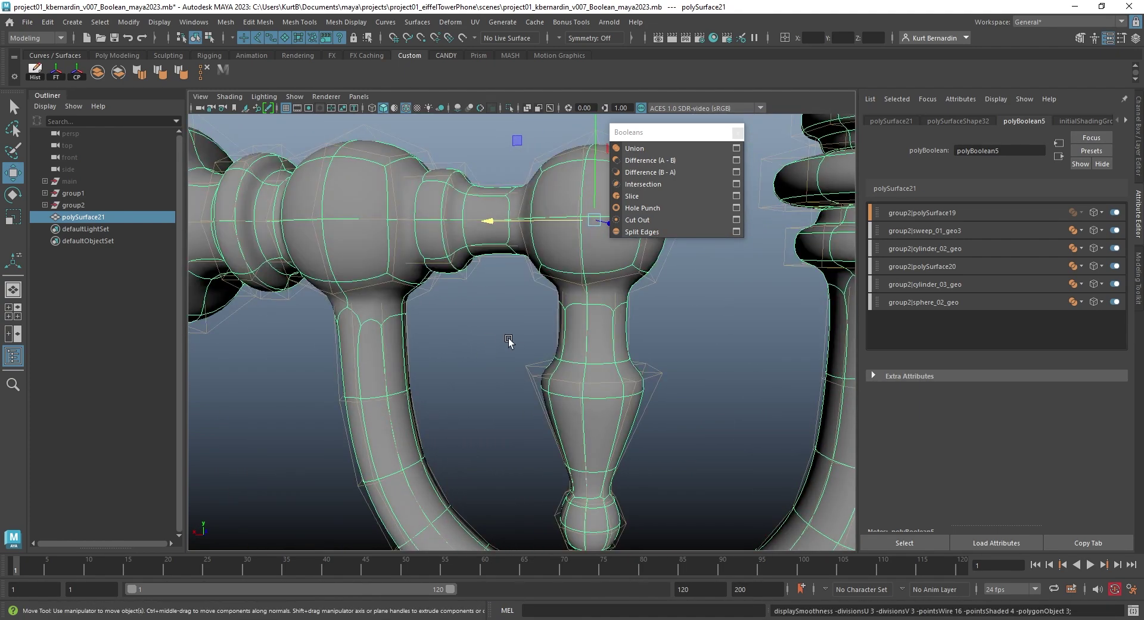
key(1)
alt+middle_drag(458, 312, 709, 398)
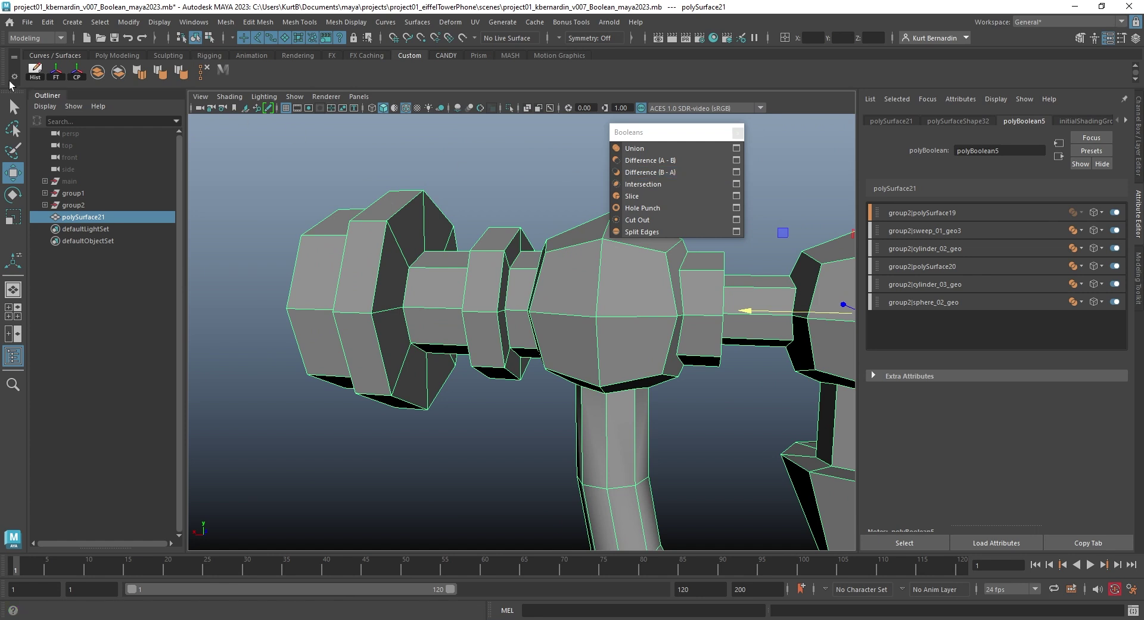
alt+middle_drag(469, 232, 324, 224)
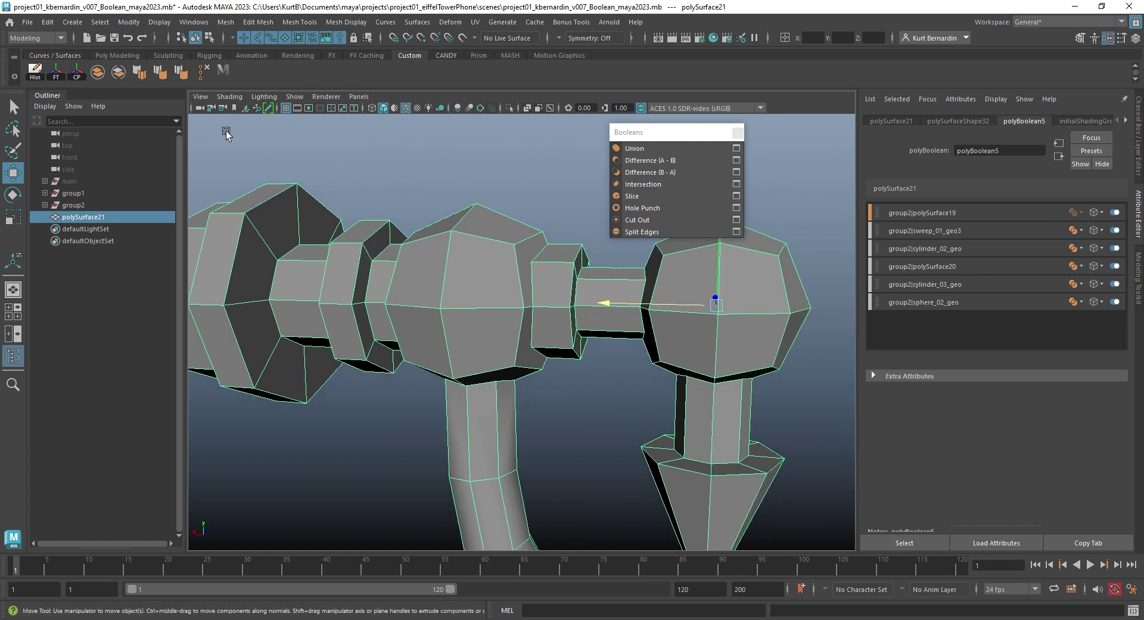
Delete polySurface21's construction history with the Hist shelf button and preview it smoothed.
click(35, 72)
alt+middle_drag(439, 227, 492, 255)
scroll(492, 255, up, 5)
key(3)
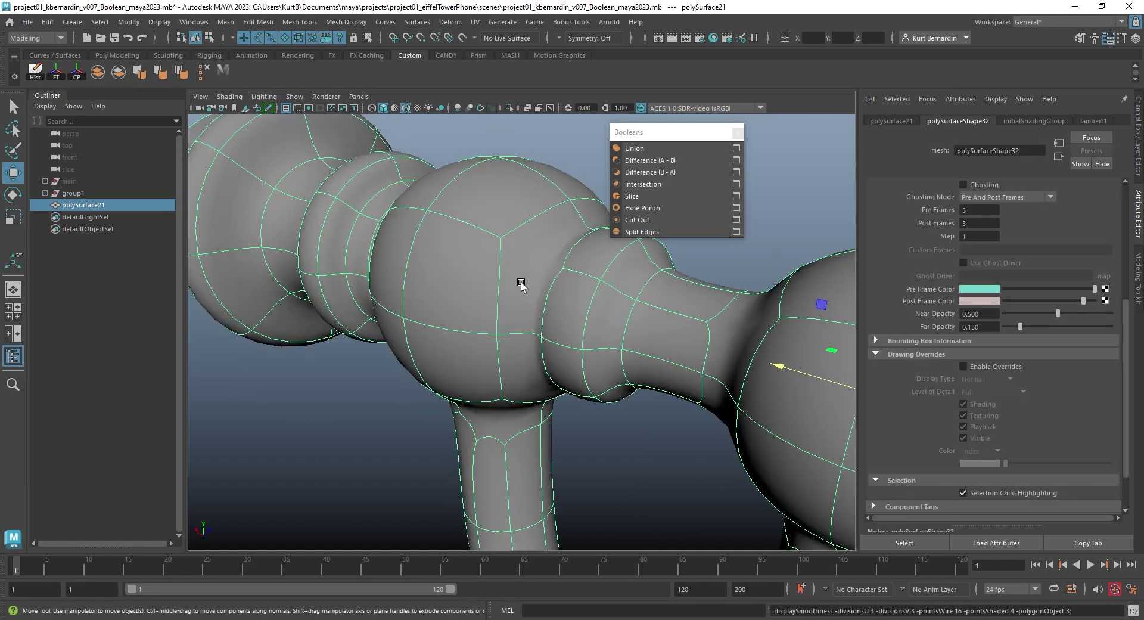
key(1)
key(3)
Orbit around the ball joint comparing its faceted and smoothed appearance.
alt+right_drag(523, 288, 595, 305)
alt+drag(596, 305, 529, 363)
key(1)
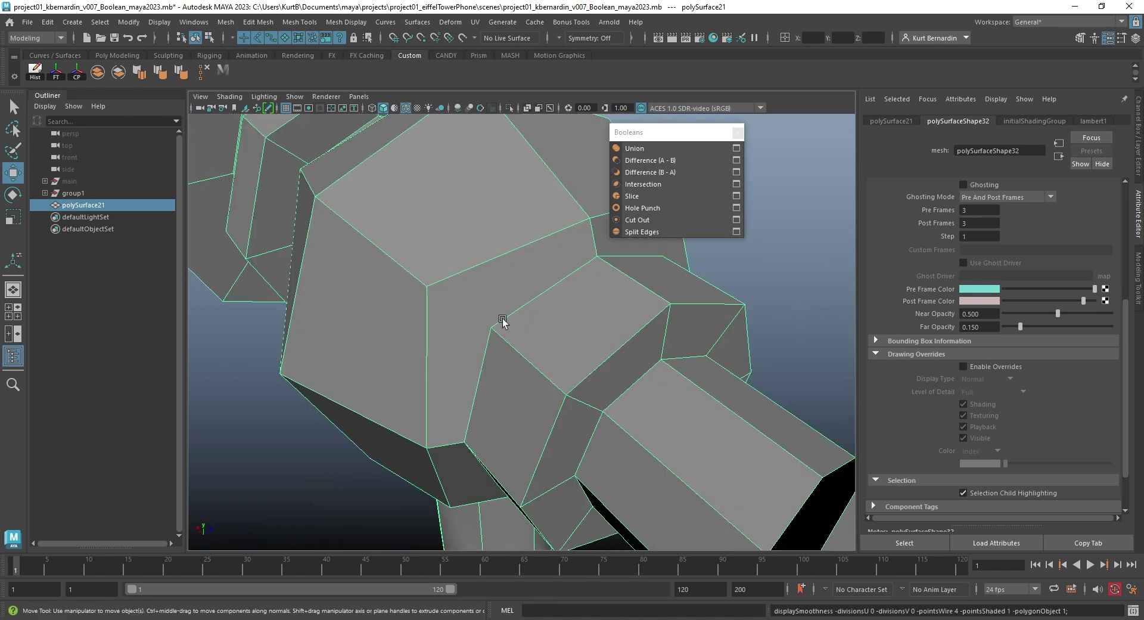
alt+drag(500, 261, 623, 296)
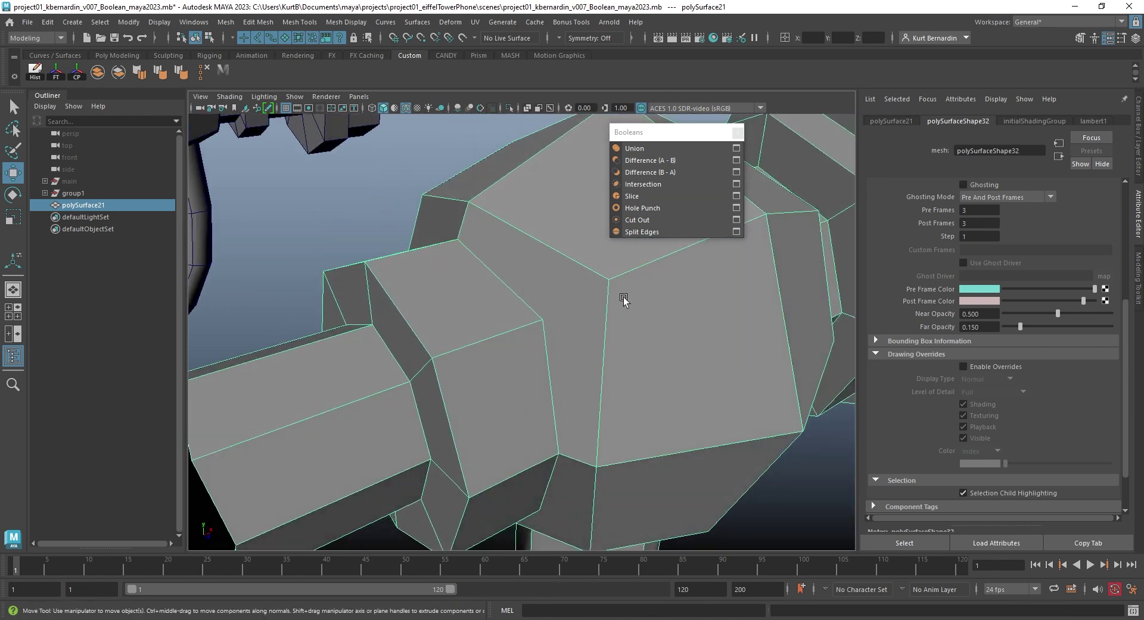
alt+drag(537, 496, 679, 441)
alt+drag(491, 257, 506, 324)
key(3)
key(1)
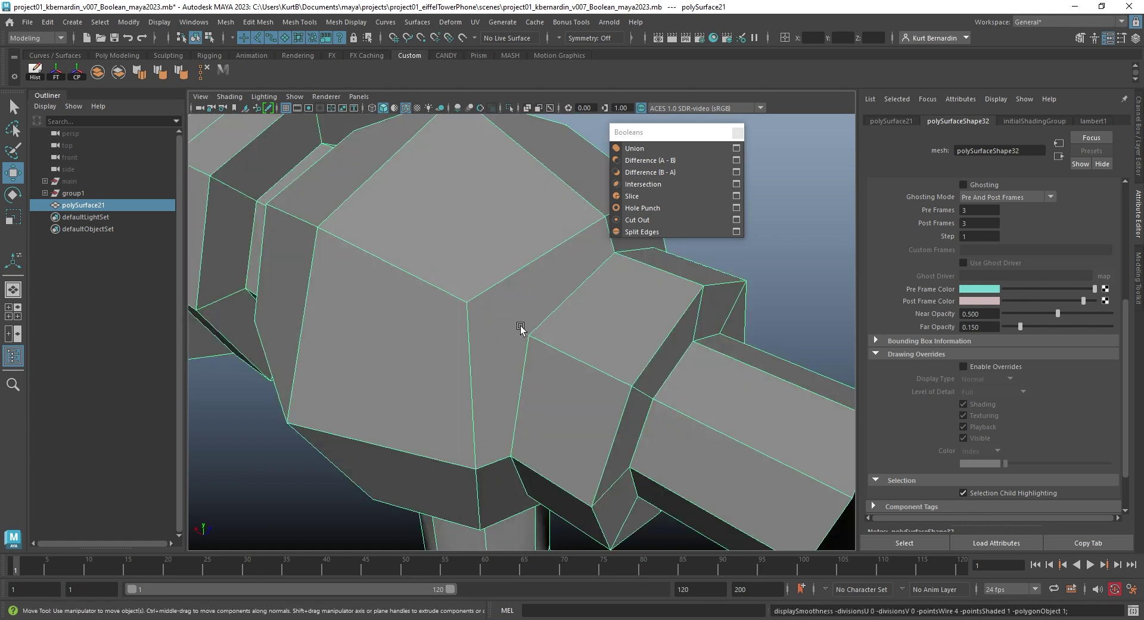
shift+right_drag(546, 305, 481, 278)
Multi-Cut vertex-to-vertex edges across the first ball-joint faces.
click(469, 304)
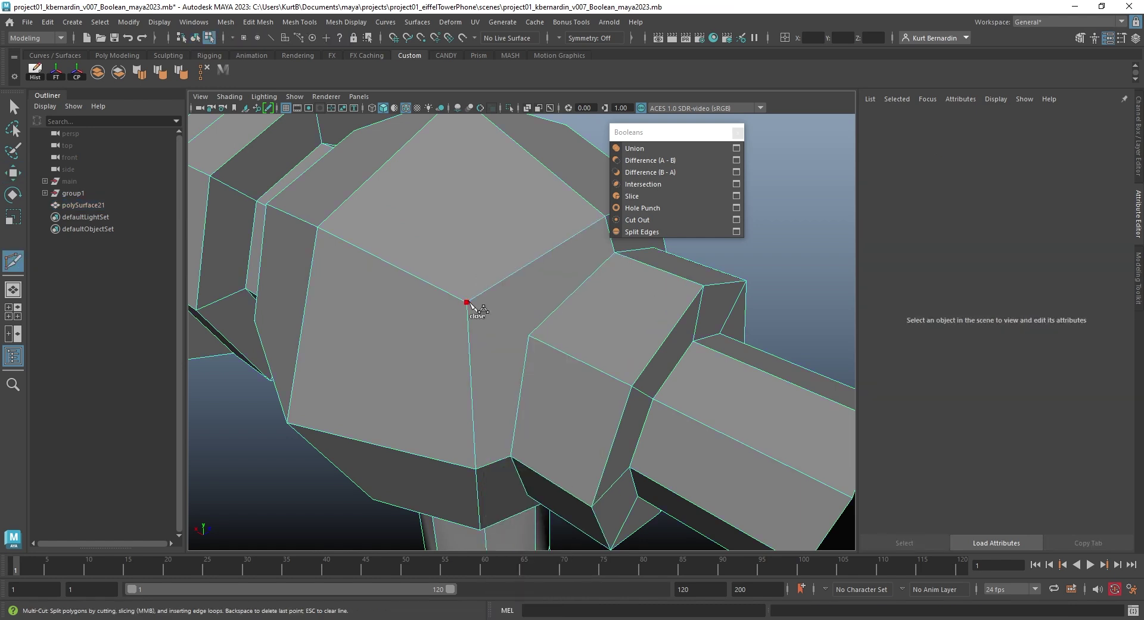
click(529, 338)
key(q)
alt+drag(530, 343, 429, 393)
key(g)
click(526, 411)
key(q)
key(g)
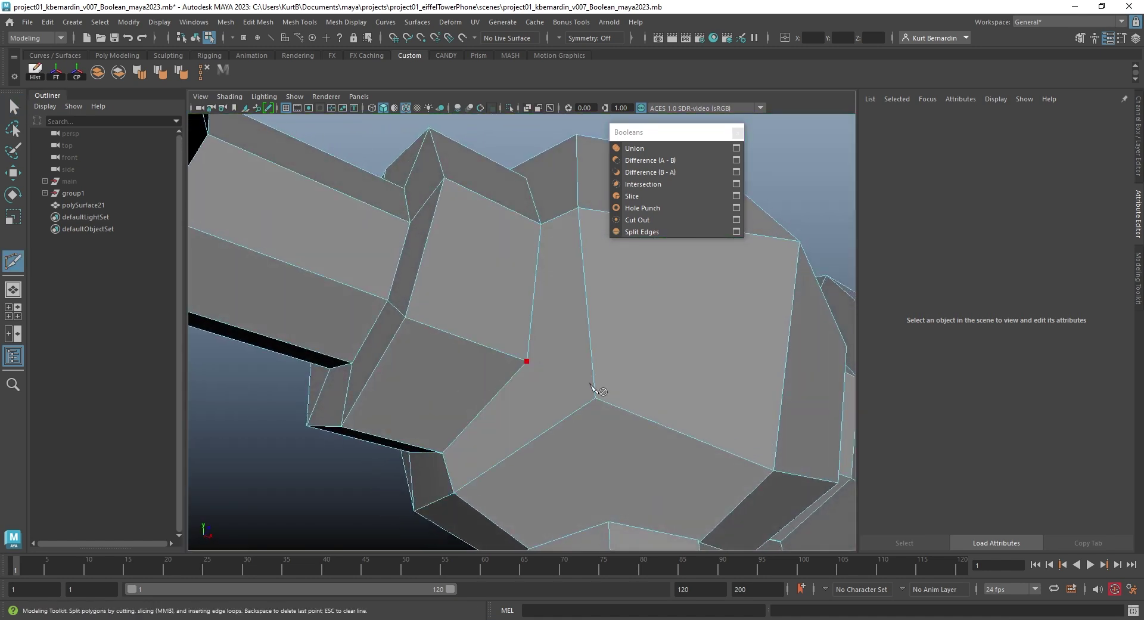
key(q)
Cut another edge between opposite vertices on the next joint face, then select the arm mesh.
alt+drag(597, 394, 626, 382)
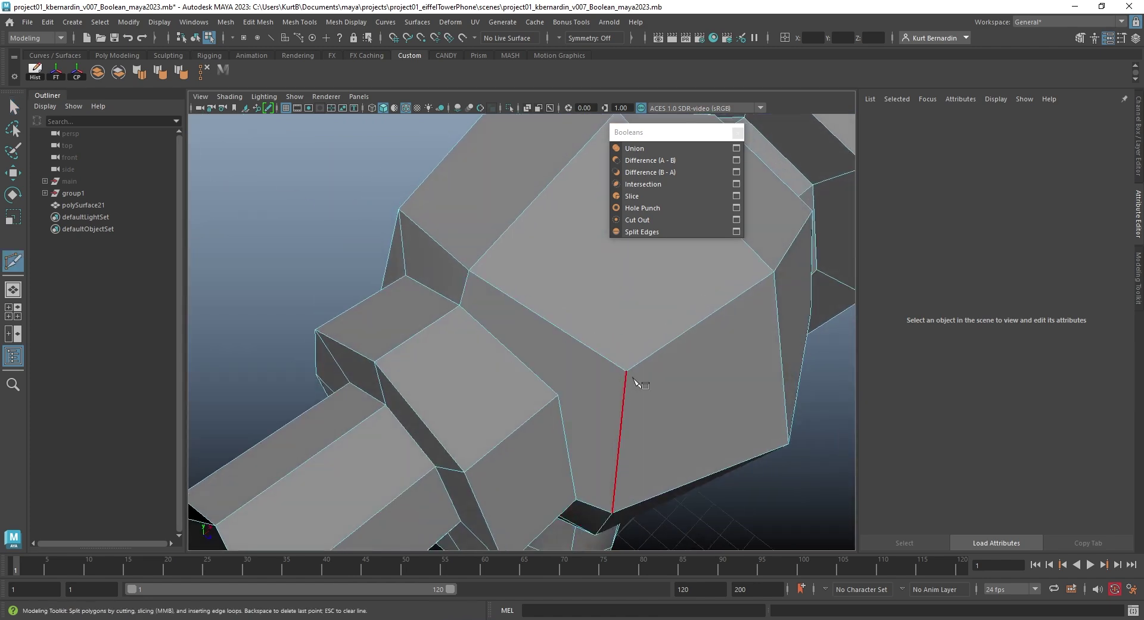
key(g)
click(617, 373)
click(560, 395)
key(q)
scroll(520, 348, down, 4)
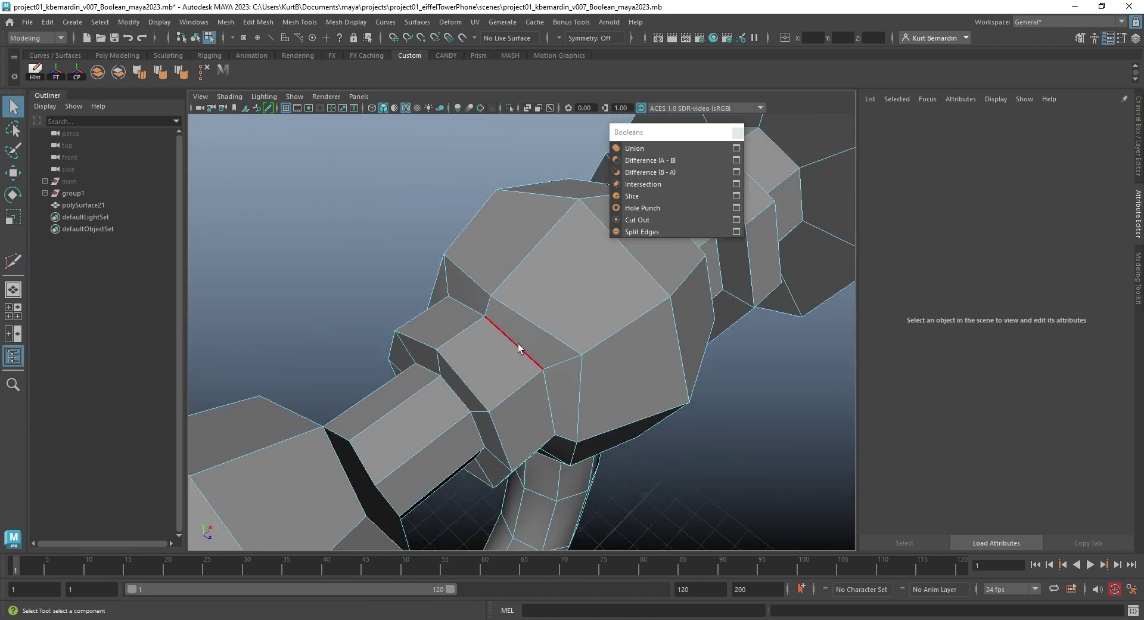
alt+drag(517, 345, 692, 321)
alt+middle_drag(691, 322, 436, 288)
alt+drag(437, 288, 438, 238)
key(w)
click(438, 234)
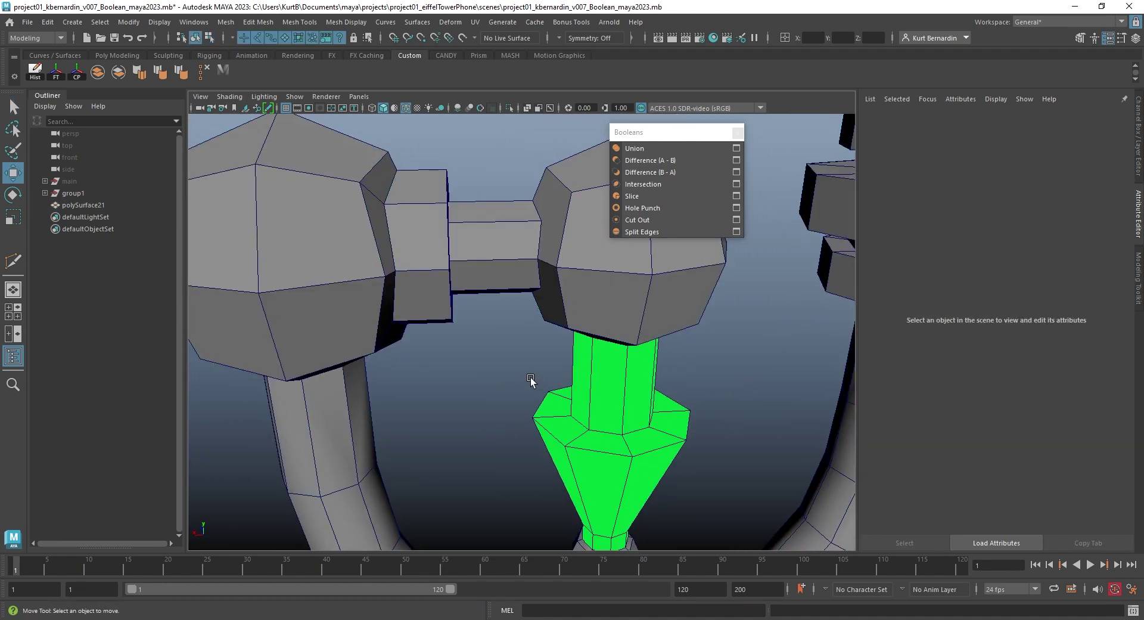
Assign the existing lambert1 material to polySurface21 so the green pipe turns grey.
alt+drag(688, 485, 565, 417)
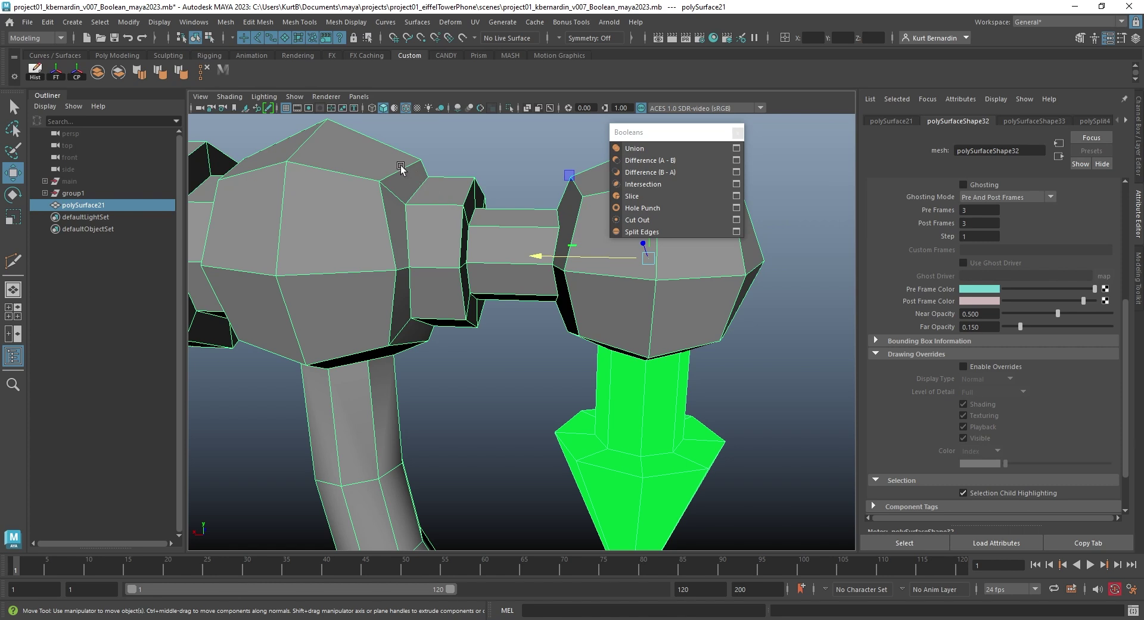
right_click(375, 149)
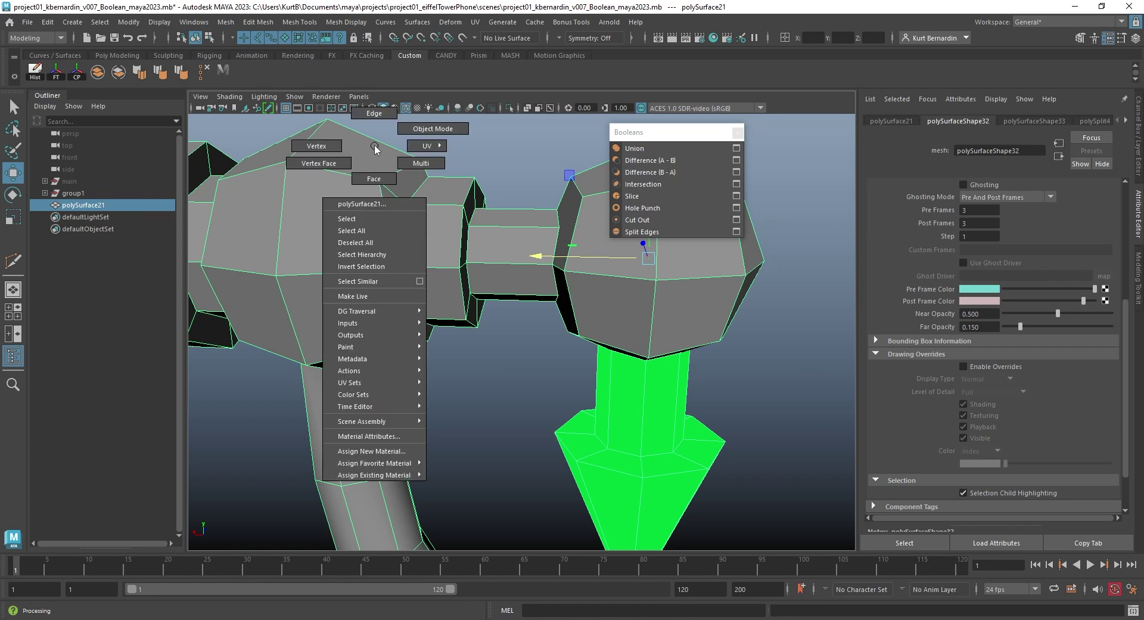
mouse_move(403, 477)
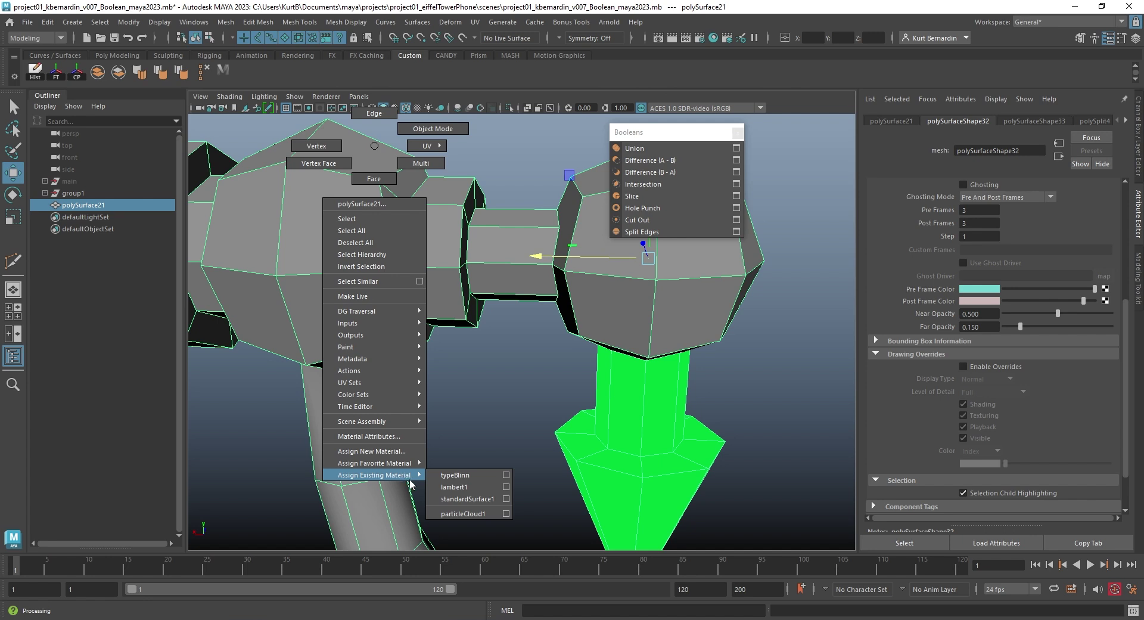
click(476, 487)
click(490, 395)
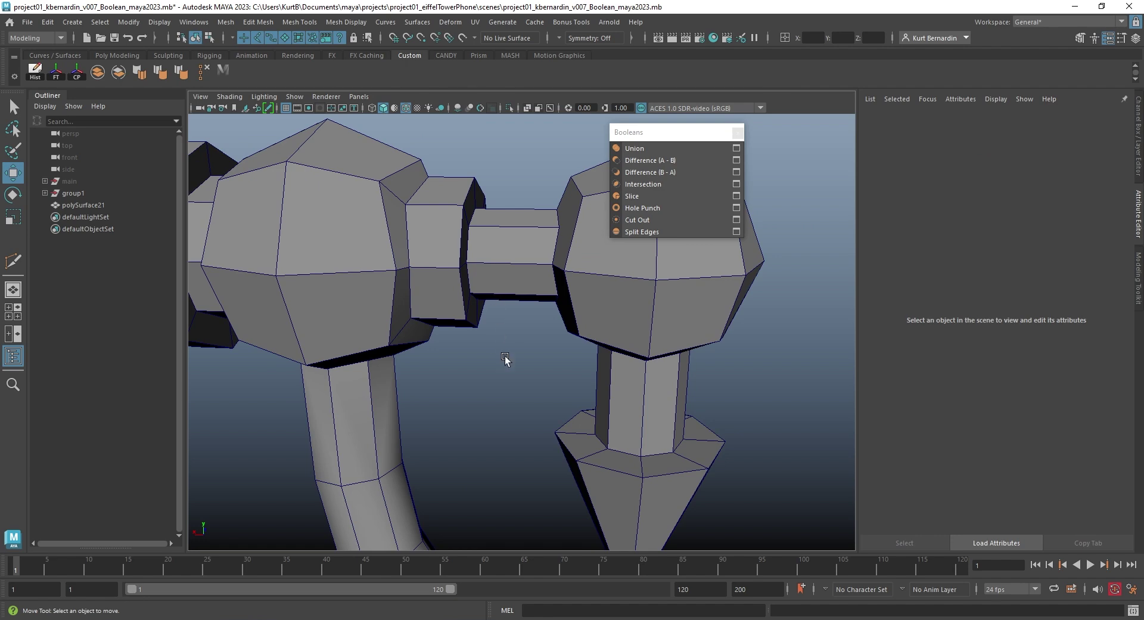
Select polySurface21 and Multi-Cut a new vertex-to-vertex edge across a joint face.
alt+drag(496, 384, 564, 394)
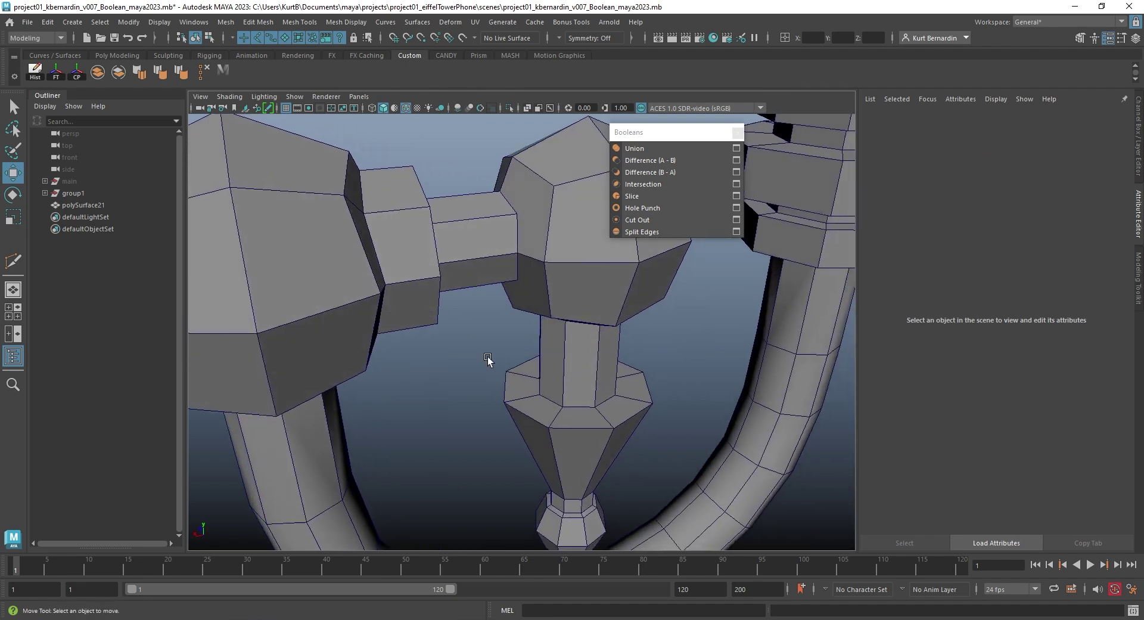
alt+drag(488, 359, 669, 455)
alt+middle_drag(429, 364, 599, 332)
alt+right_drag(470, 352, 578, 313)
alt+middle_drag(611, 310, 588, 293)
click(587, 293)
shift+right_drag(581, 275, 515, 280)
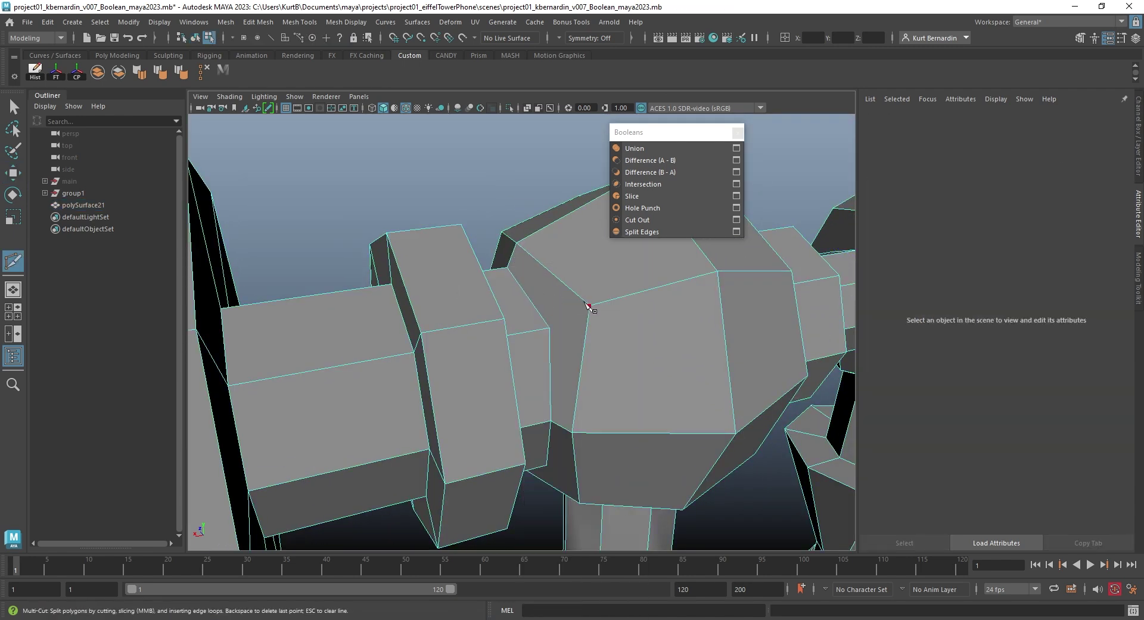
click(549, 329)
key(q)
Cut further edges on the opposite side of the joint, then preview the arm smoothed.
alt+drag(442, 231, 597, 262)
key(g)
click(516, 328)
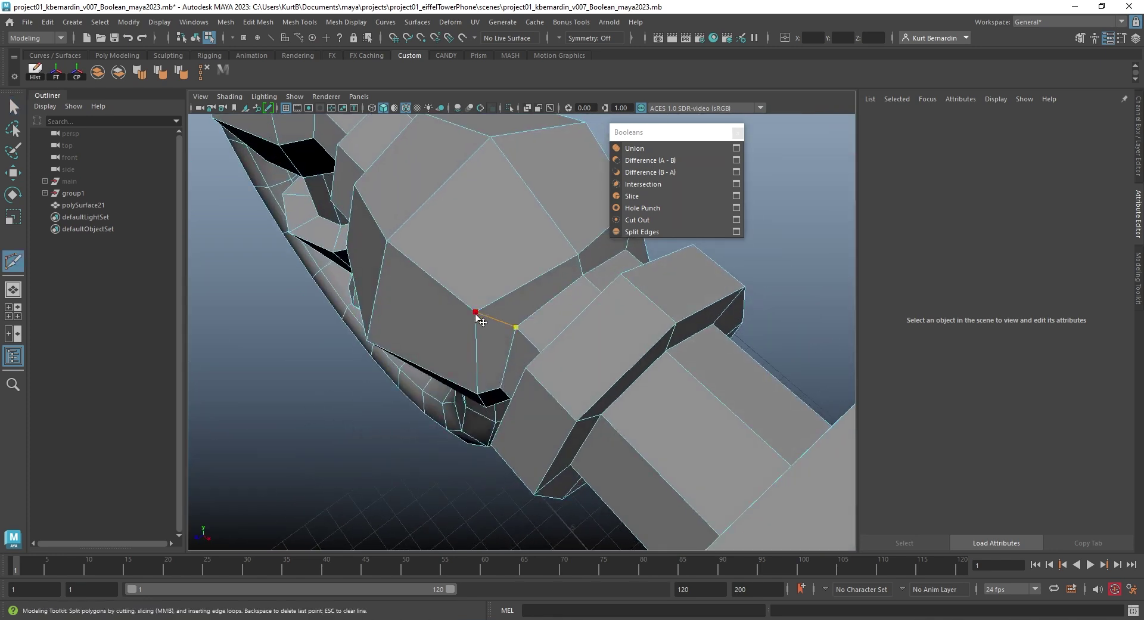
alt+drag(481, 321, 631, 298)
key(q)
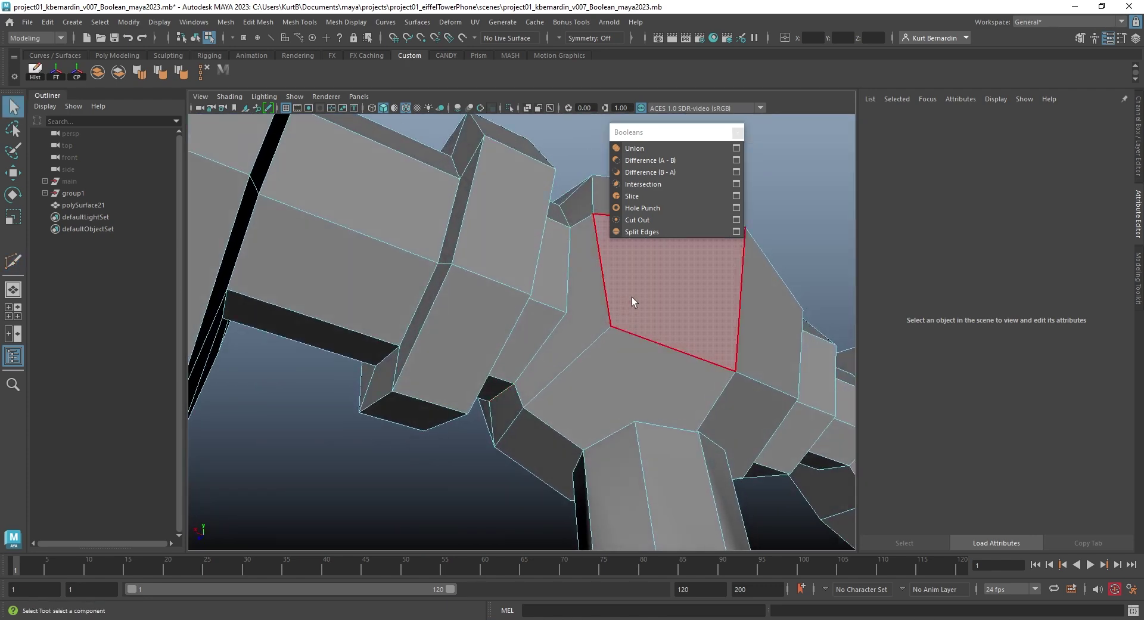
key(y)
key(q)
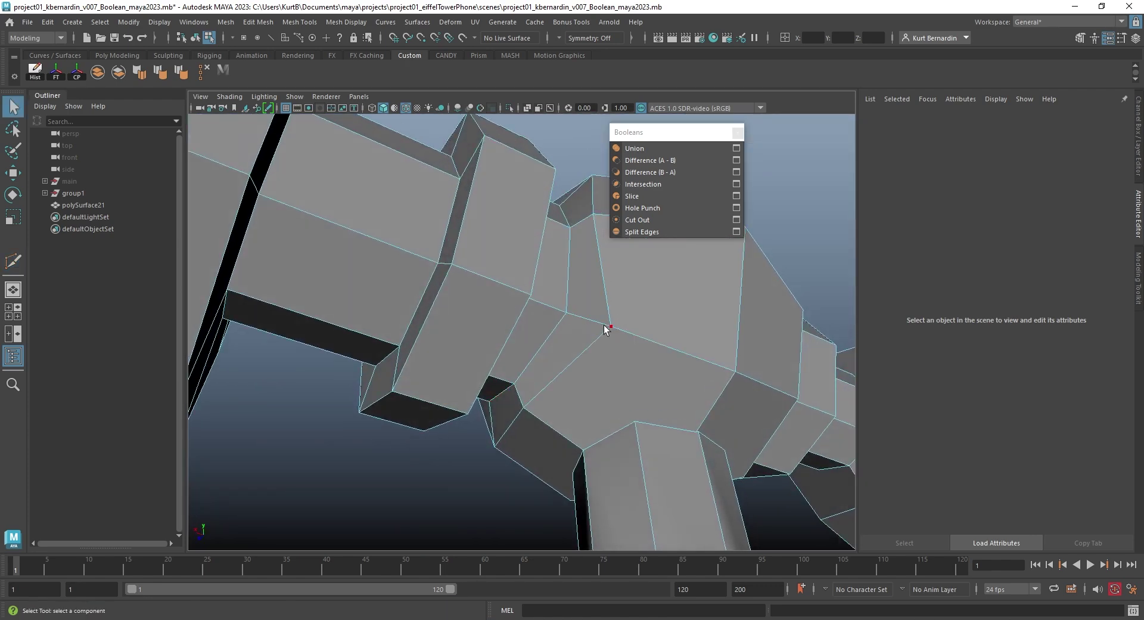
right_drag(612, 327, 636, 259)
key(3)
alt+drag(614, 278, 564, 291)
Tumble and zoom in on the post joint, comparing the faceted and smoothed views.
alt+middle_drag(565, 291, 528, 290)
mouse_move(528, 289)
alt+right_down()
mouse_move(500, 316)
mouse_move(502, 298)
mouse_move(550, 323)
mouse_move(567, 358)
alt+right_up()
key(1)
mouse_move(567, 357)
alt+mouse_down()
mouse_move(526, 356)
mouse_move(552, 266)
mouse_move(528, 293)
alt+mouse_up()
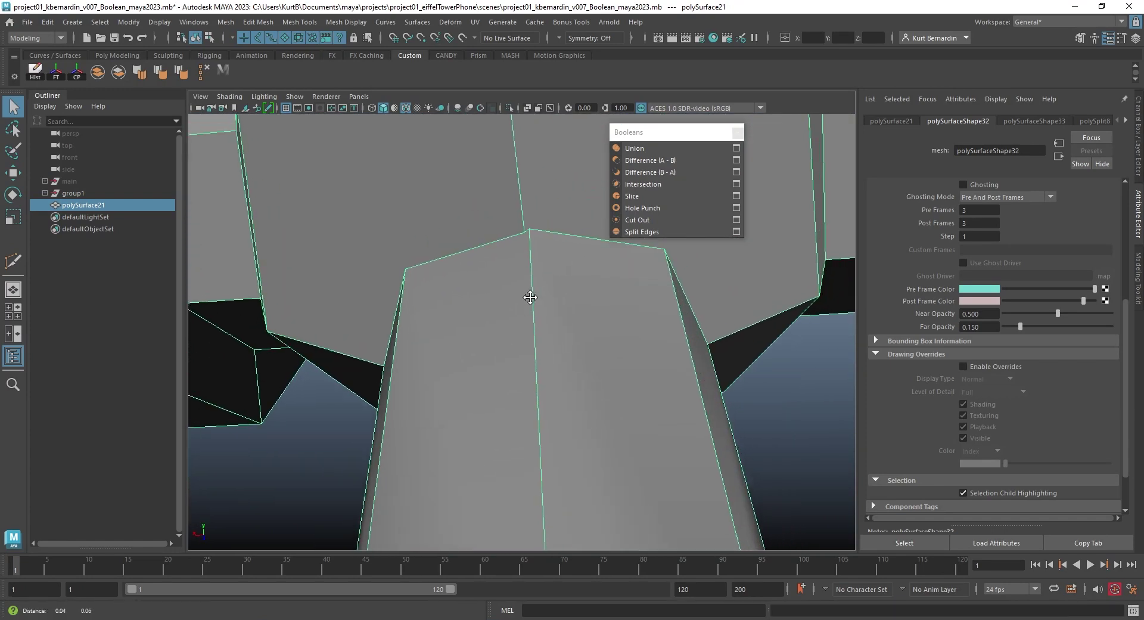
key(3)
key(1)
right_drag(532, 233, 526, 172)
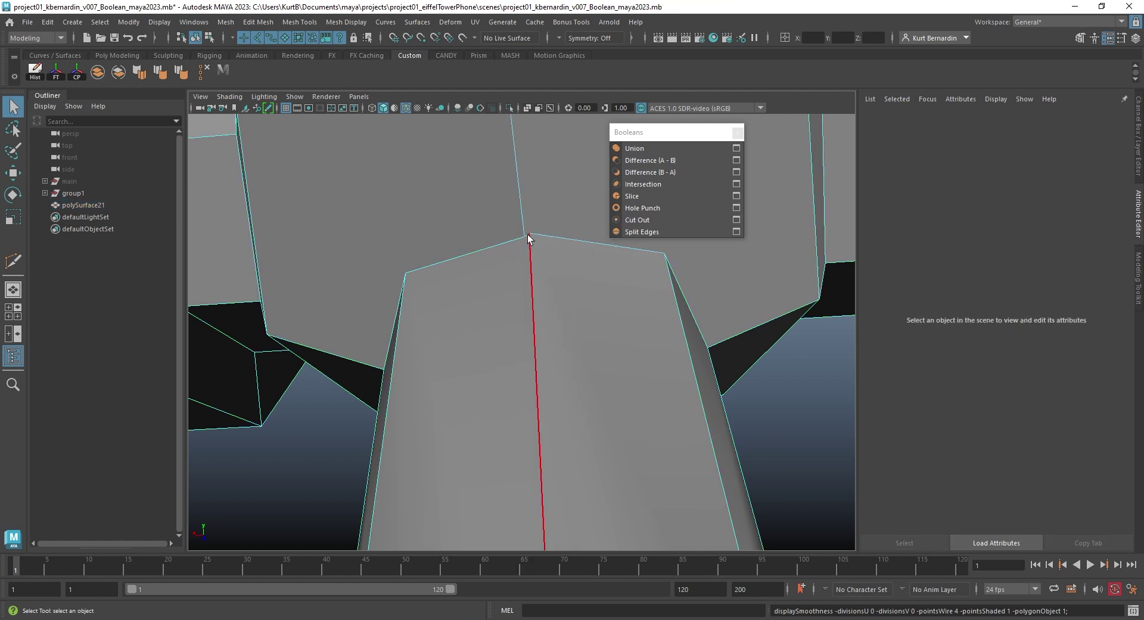
key(3)
right_drag(540, 251, 538, 235)
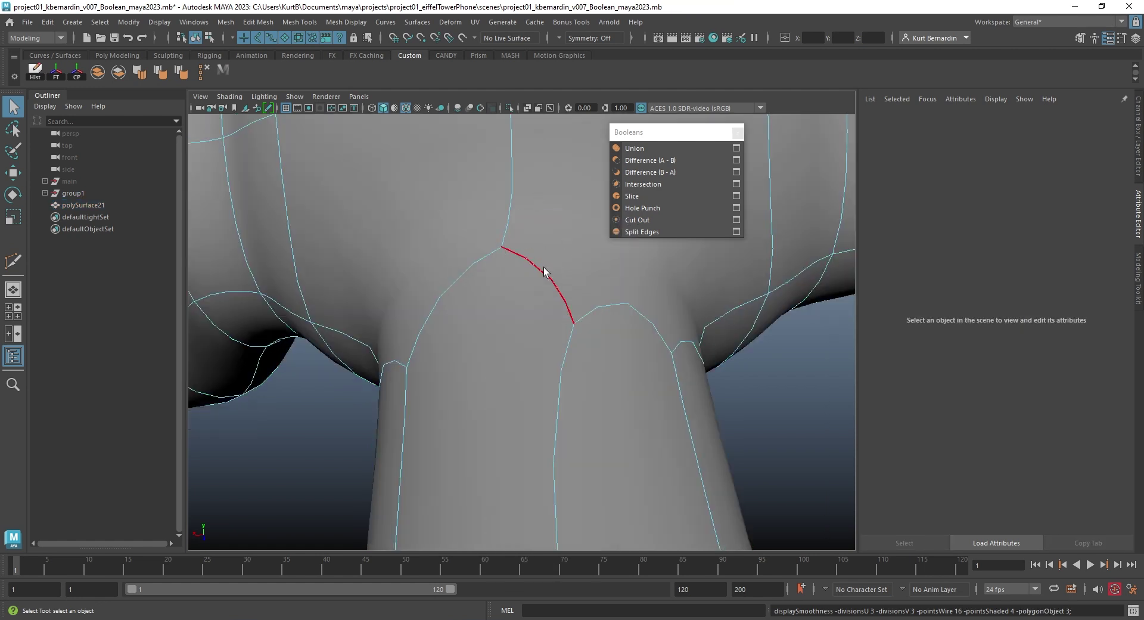
Select the edge at the handle joint and merge it into a single vertex.
click(544, 268)
key(1)
alt+right_drag(549, 305, 532, 216)
key(w)
alt+drag(625, 301, 501, 230)
right_drag(500, 230, 543, 183)
Multi-Cut two vertex-to-vertex edges across the faces above the pipe joint.
shift+right_drag(572, 227, 557, 234)
click(564, 242)
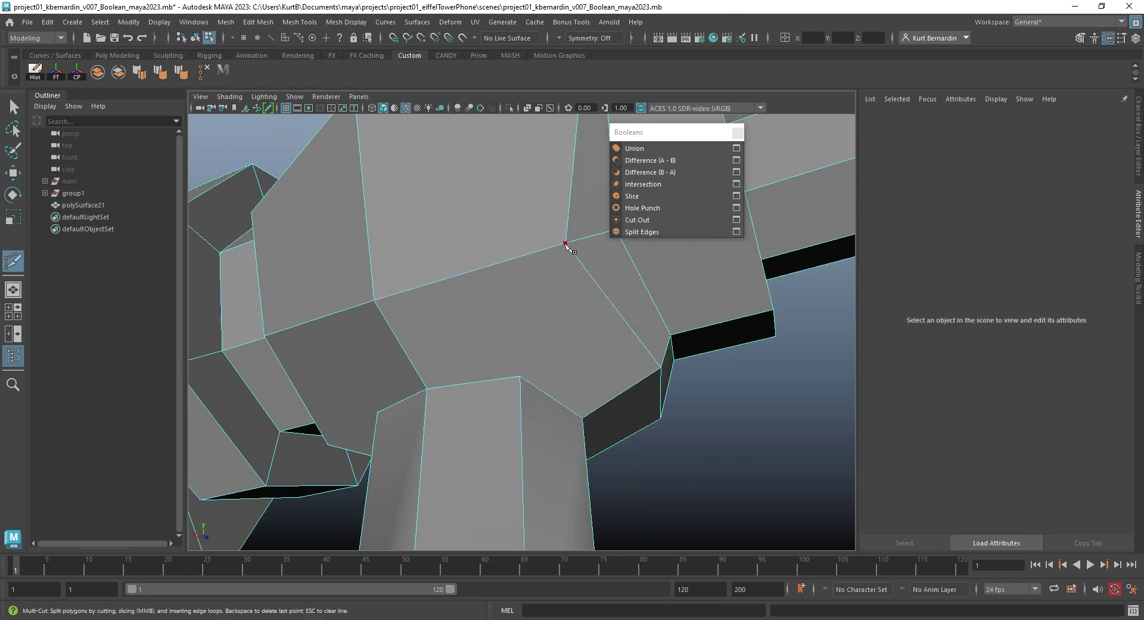
click(521, 376)
key(q)
alt+drag(413, 347, 491, 324)
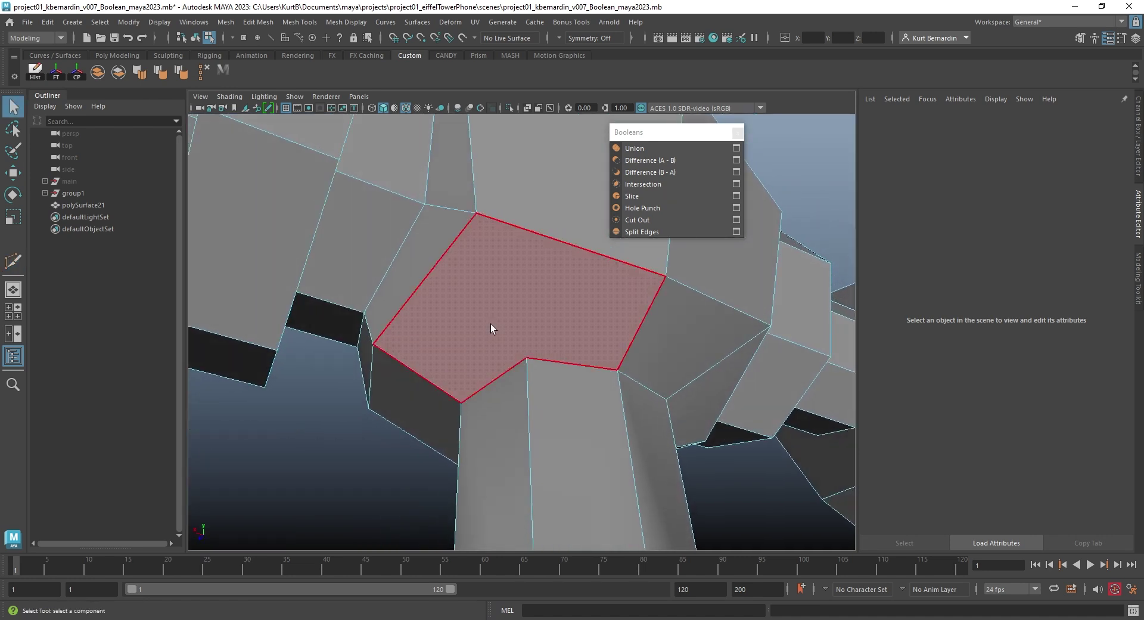
click(477, 214)
click(527, 358)
key(q)
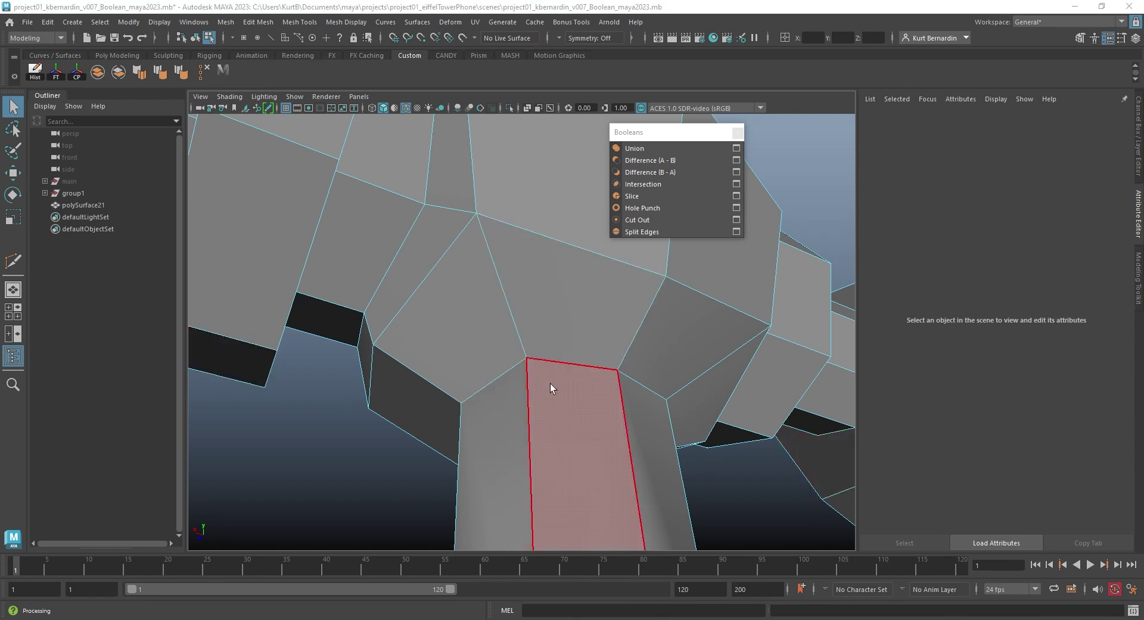
In Object Mode, preview the arm smoothed and tumble around its joints and ringed post.
alt+drag(549, 384, 490, 378)
alt+right_drag(491, 379, 358, 304)
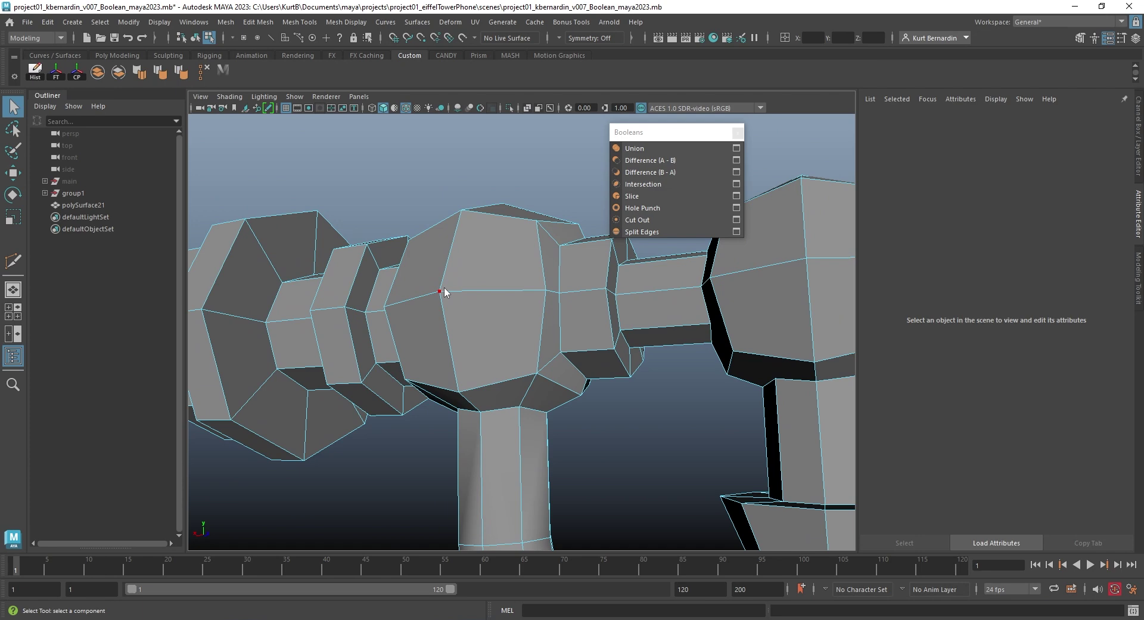
right_drag(443, 279, 473, 254)
key(3)
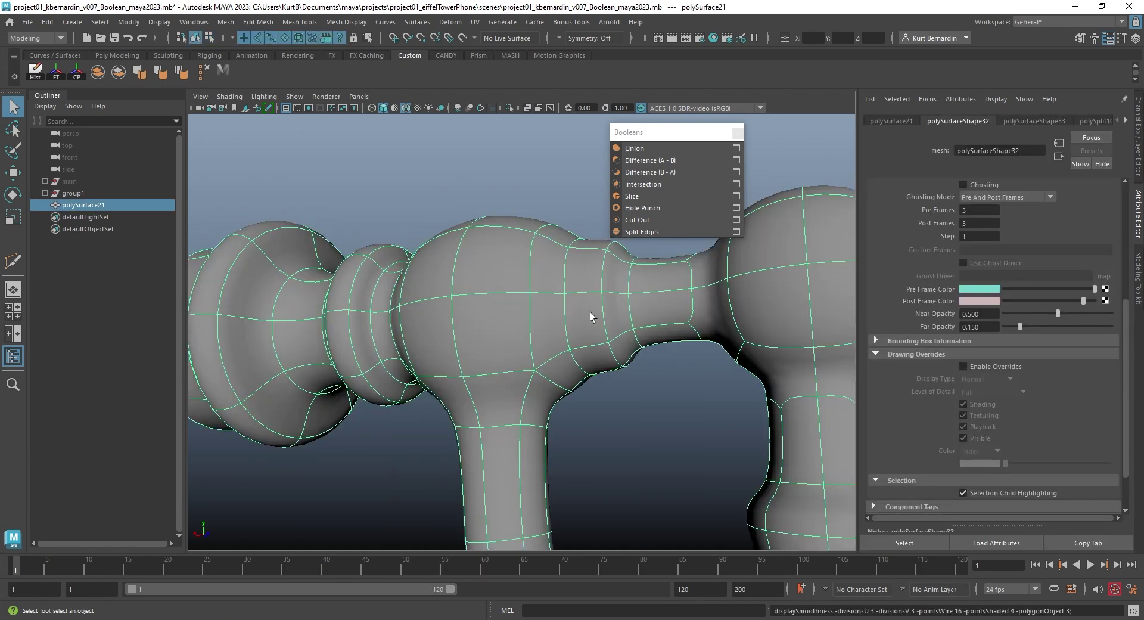
alt+middle_drag(554, 320, 425, 354)
alt+drag(612, 330, 645, 314)
alt+right_drag(646, 313, 751, 375)
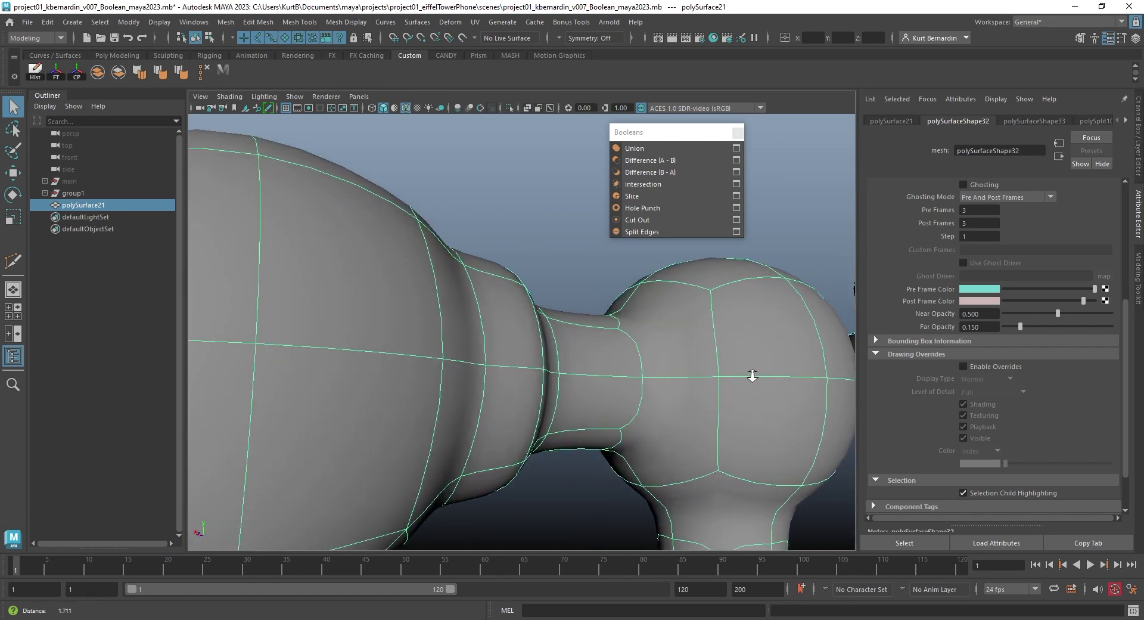
alt+drag(751, 376, 699, 335)
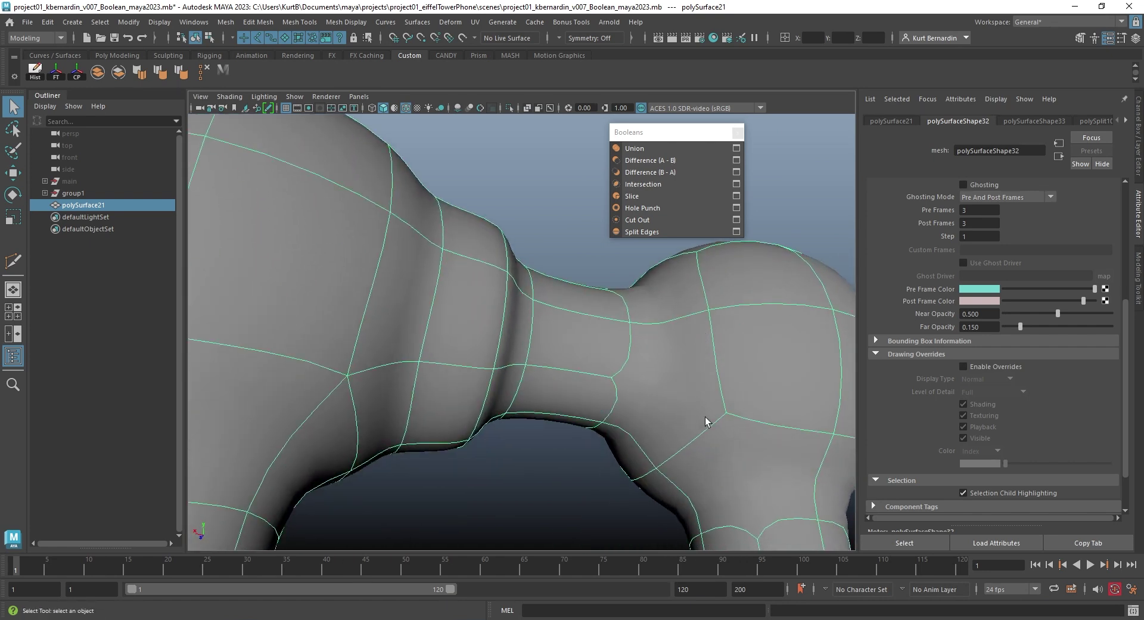
alt+drag(706, 421, 565, 313)
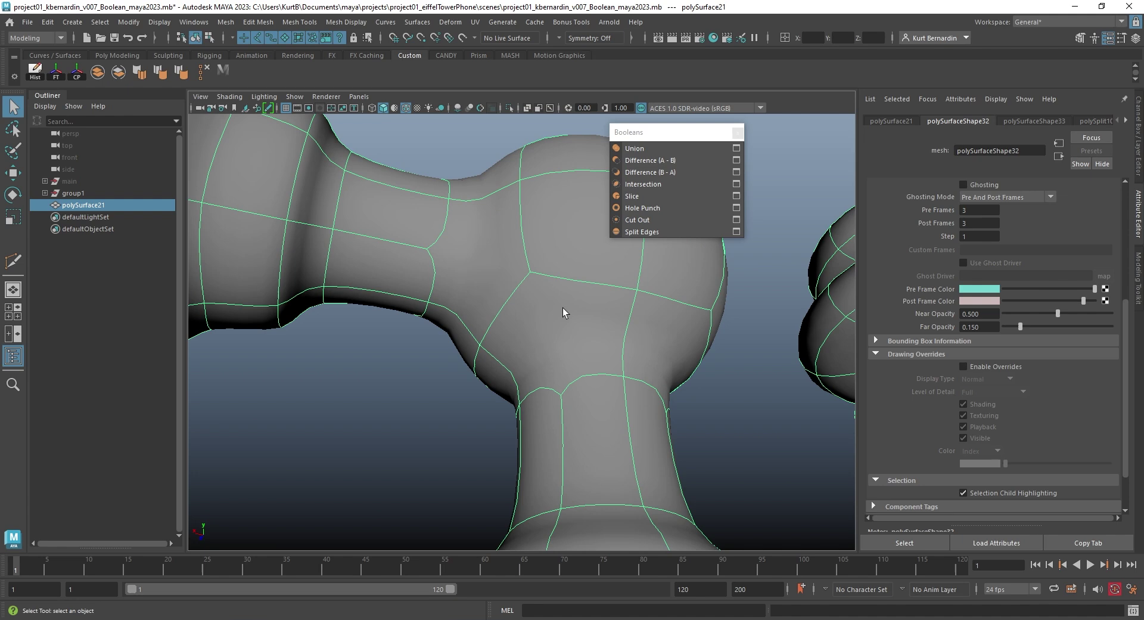
scroll(573, 395, down, 5)
alt+drag(573, 394, 569, 406)
alt+middle_drag(606, 342, 258, 366)
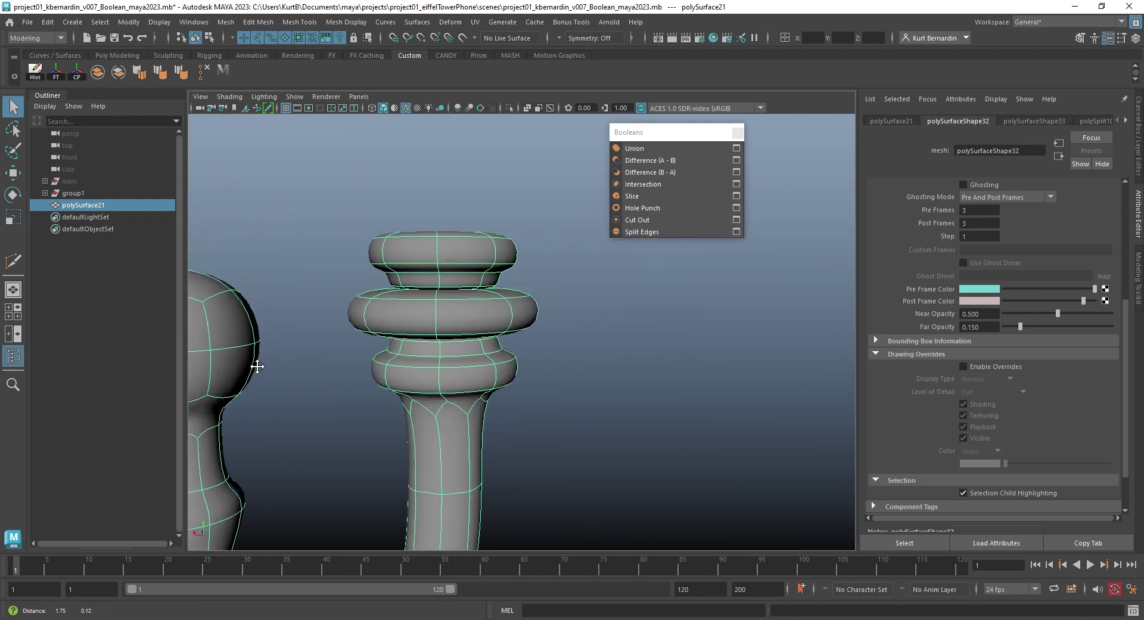
Inspect the underside of the post's joint in faceted and smoothed views, ending on the cage.
key(1)
alt+drag(416, 344, 451, 310)
alt+right_drag(451, 309, 531, 357)
key(3)
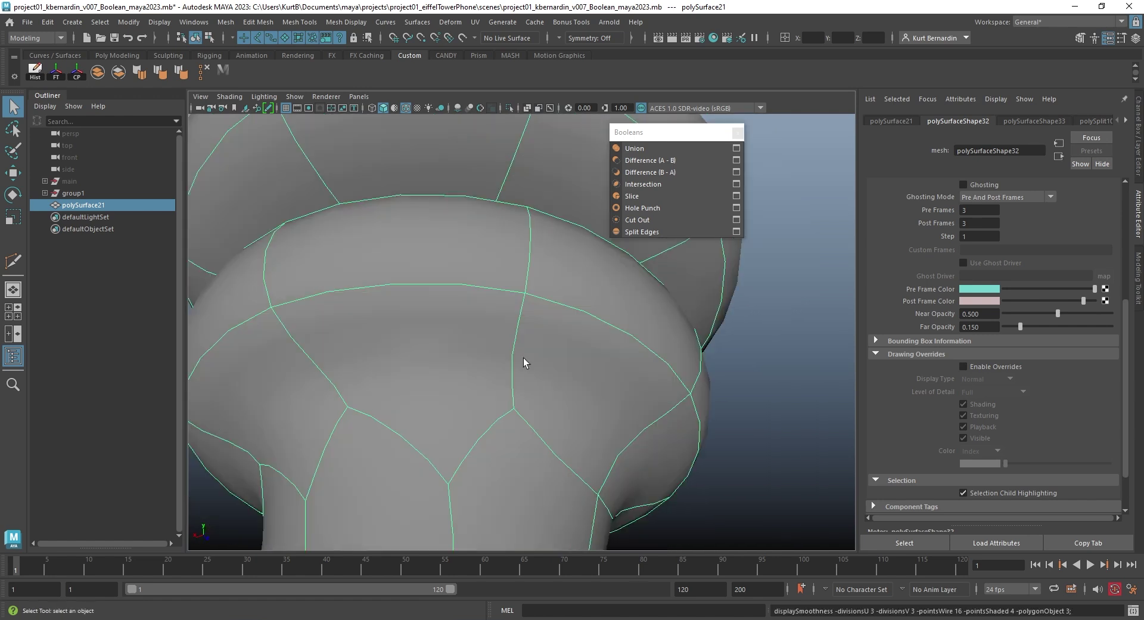
alt+middle_drag(523, 357, 559, 327)
alt+drag(559, 327, 529, 351)
key(1)
right_drag(551, 279, 547, 221)
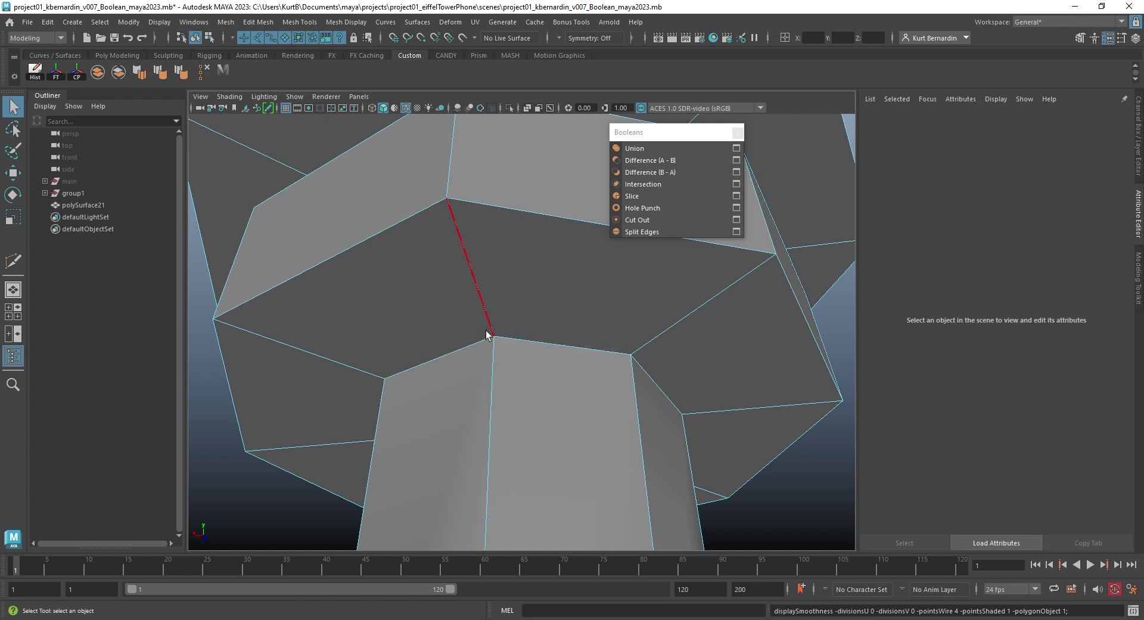
Select the stray edge under the rounded cap and frame it in the faceted view.
key(3)
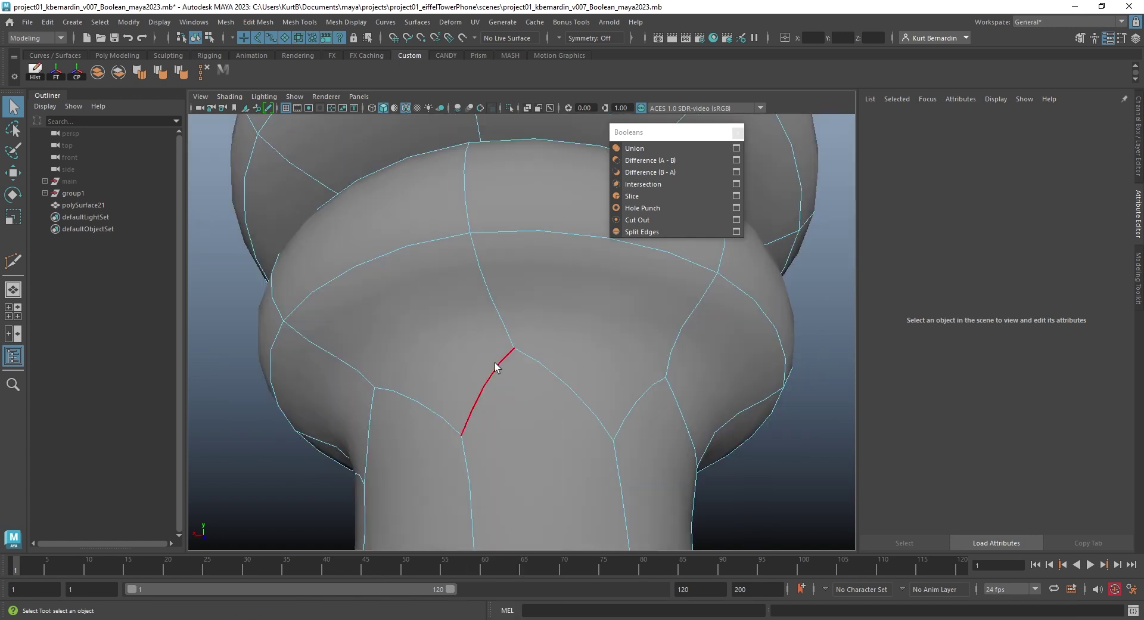
click(533, 355)
key(1)
key(w)
key(f)
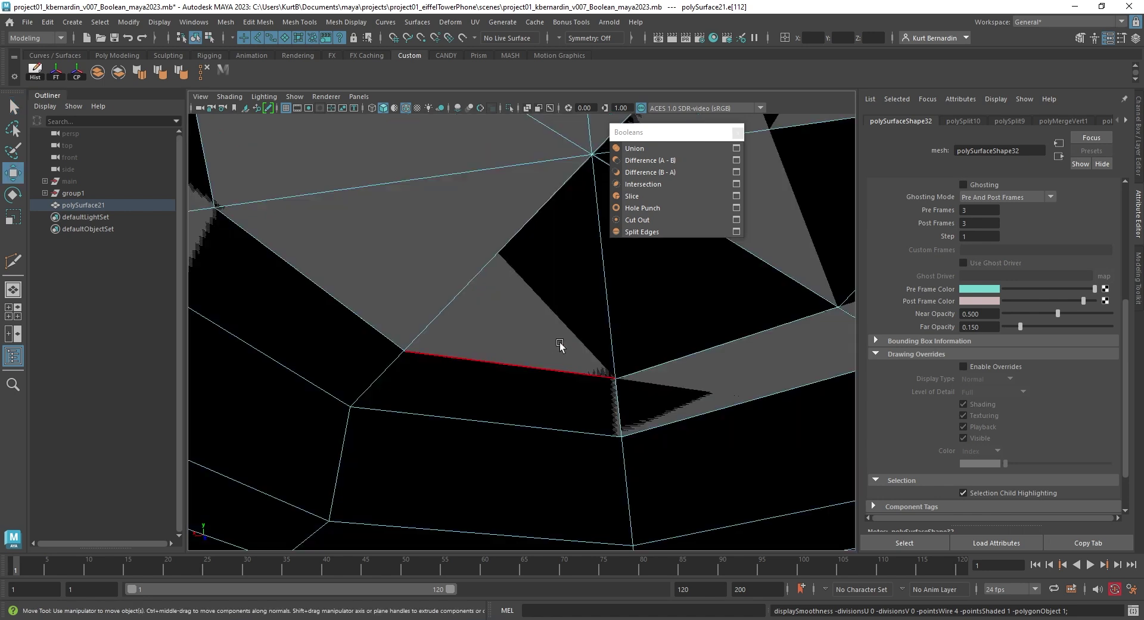
alt+right_drag(599, 332, 529, 288)
alt+drag(529, 289, 536, 334)
Collapse the selected edge into one vertex, then return to Object Mode.
key(3)
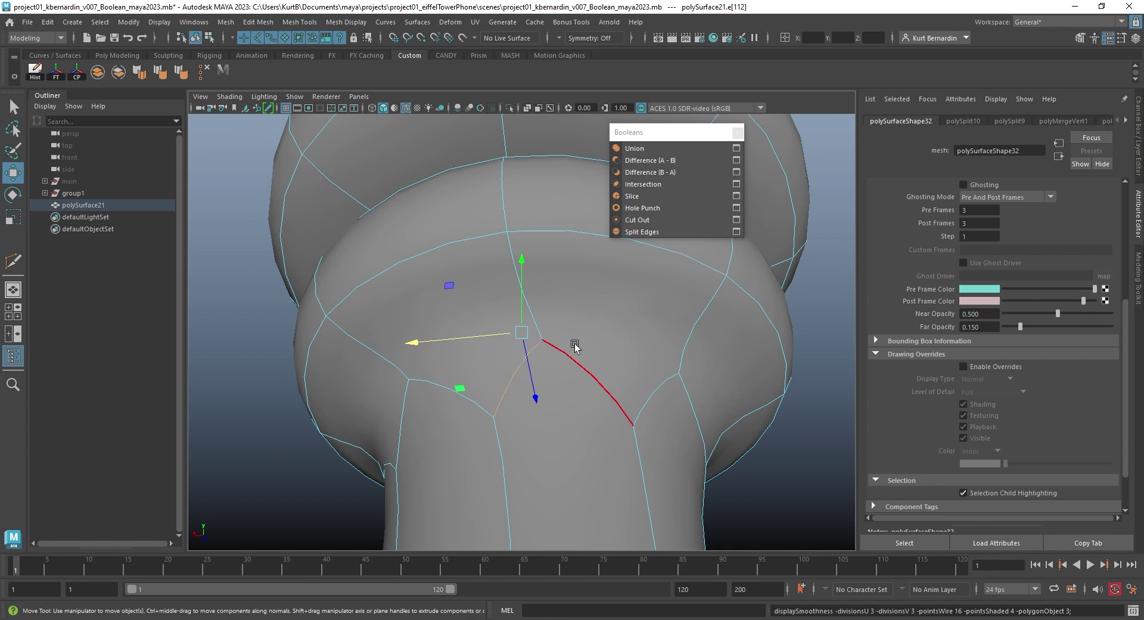
key(1)
key(3)
shift+right_click(544, 344)
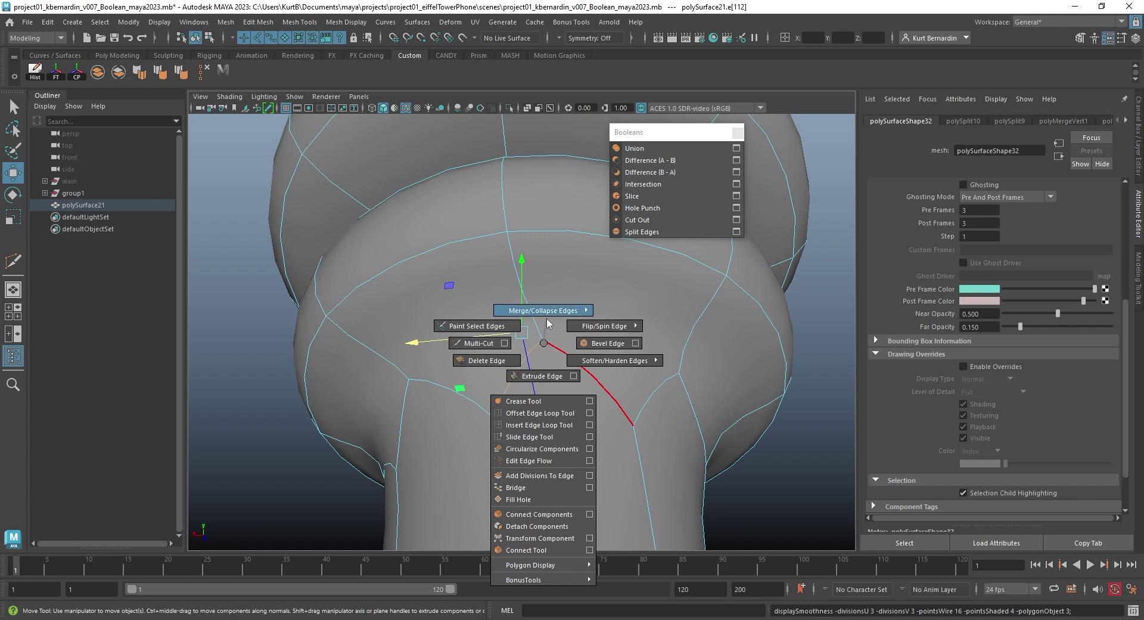
click(540, 266)
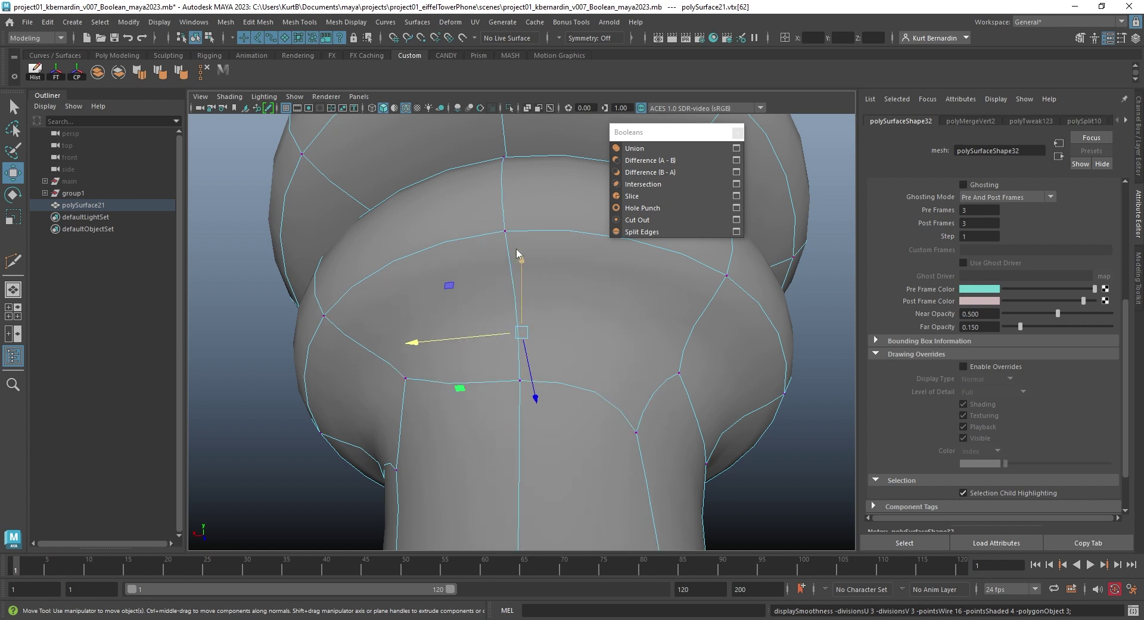
right_drag(517, 254, 548, 217)
alt+drag(548, 217, 573, 310)
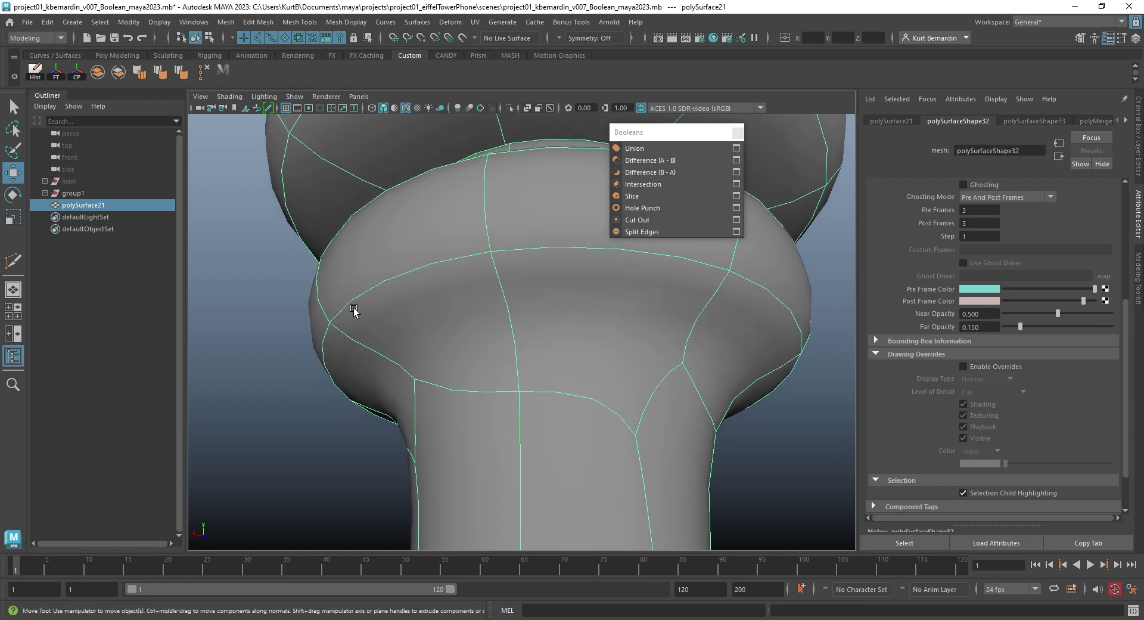
Open Merge Vertices Options from Edit Mesh, reset settings, and set Threshold to 0.0010.
alt+drag(500, 354, 510, 255)
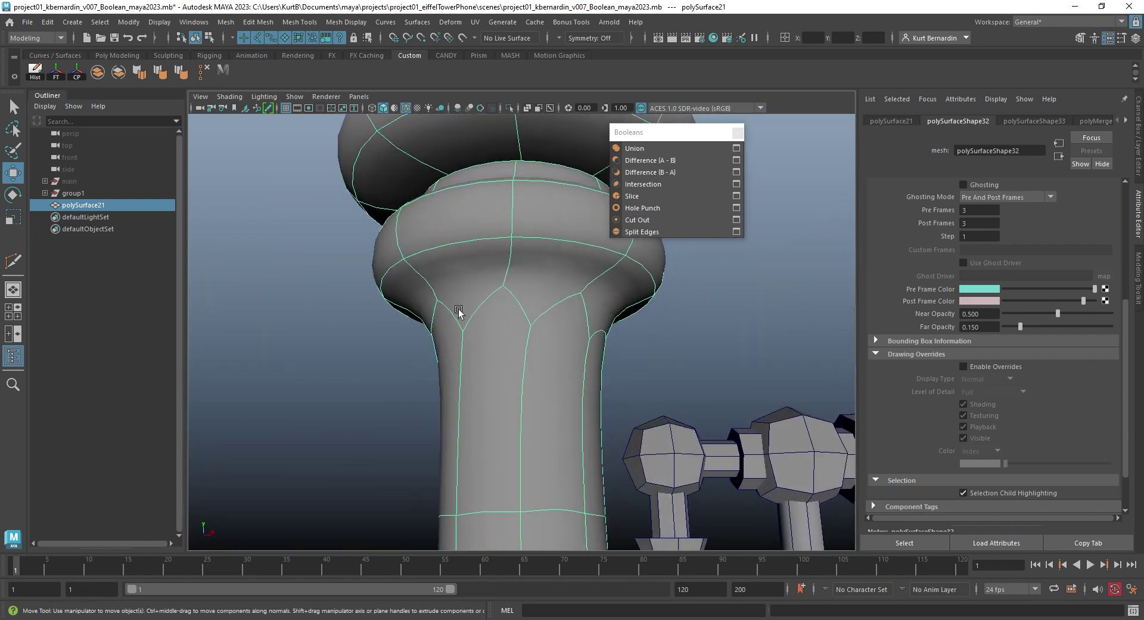
click(225, 22)
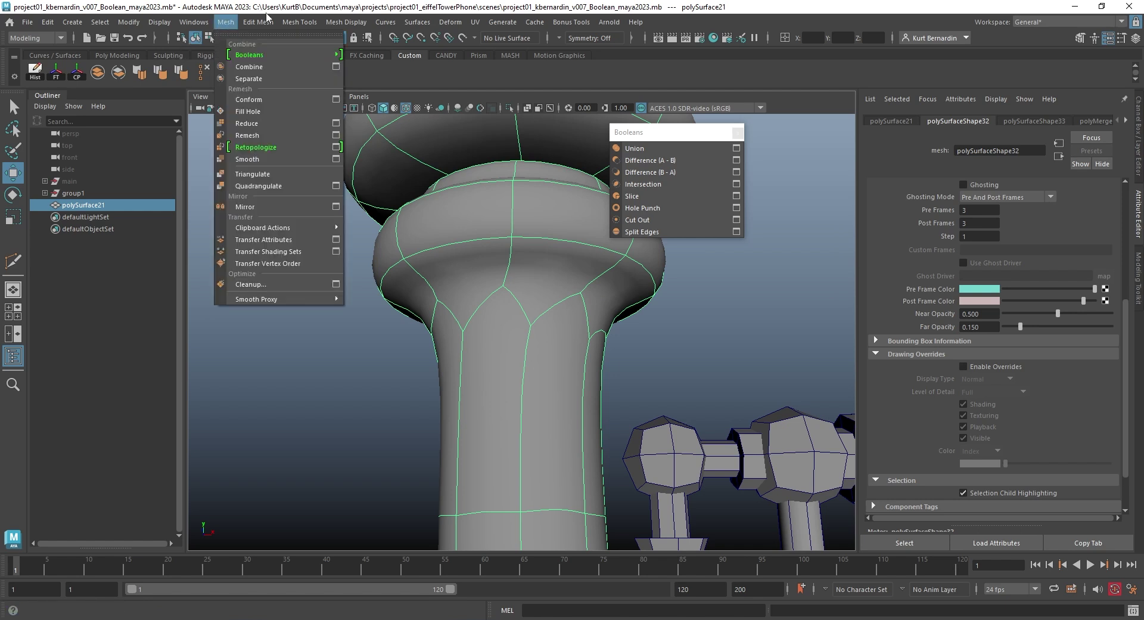
mouse_move(270, 22)
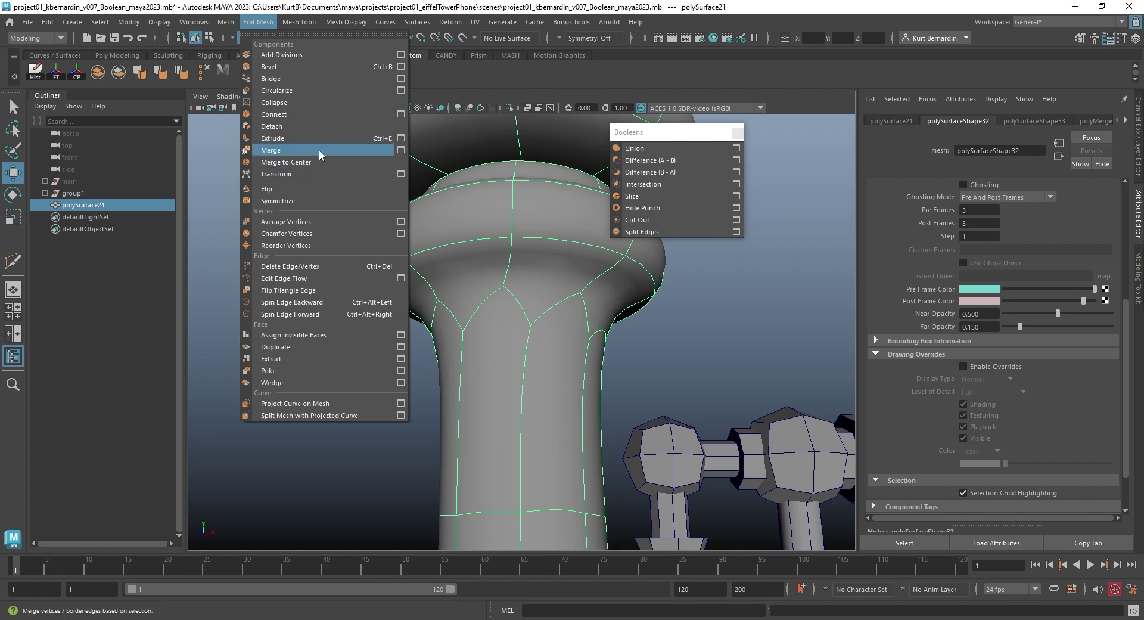
click(402, 150)
drag(830, 97, 770, 286)
click(684, 296)
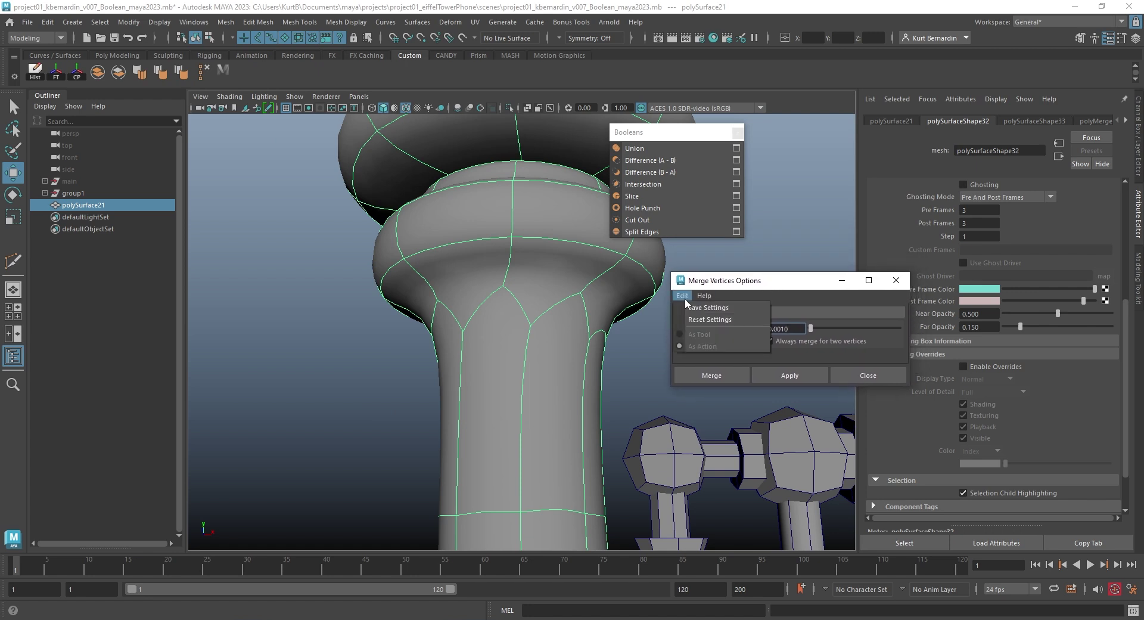
click(710, 318)
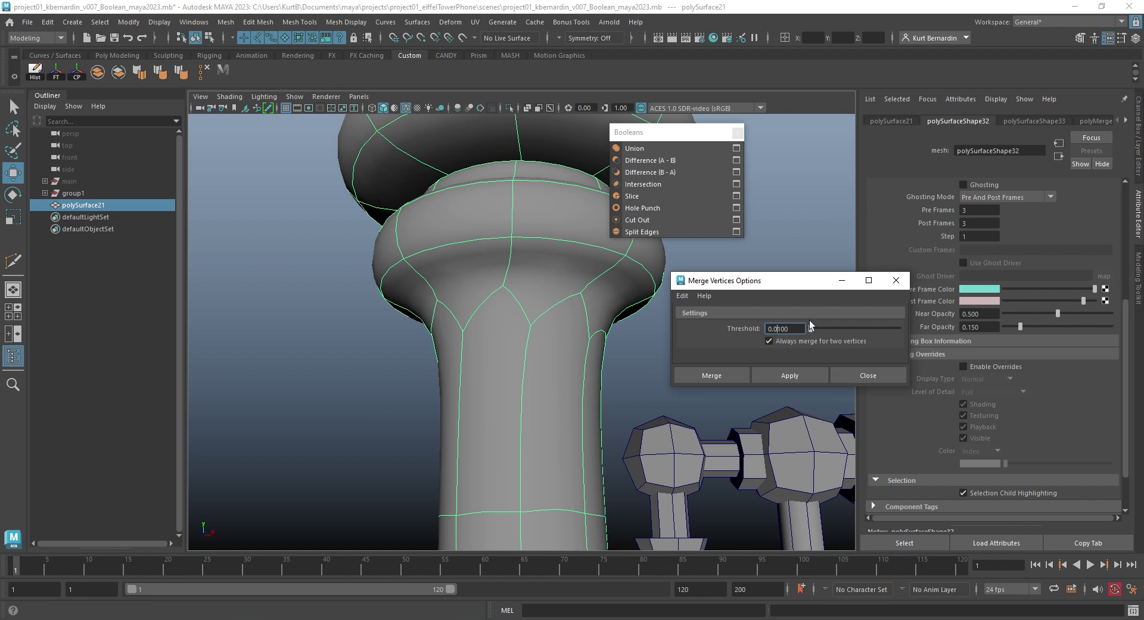
key(Return)
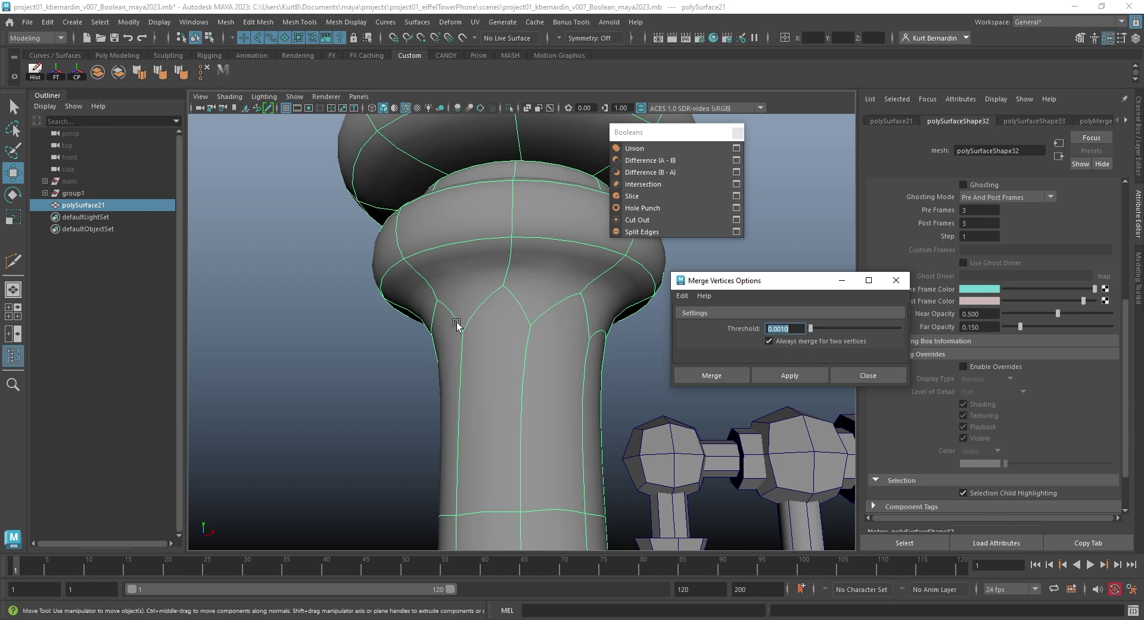
Apply a 0.0010-threshold vertex merge to arm mesh polySurface21.
scroll(457, 324, up, 3)
key(1)
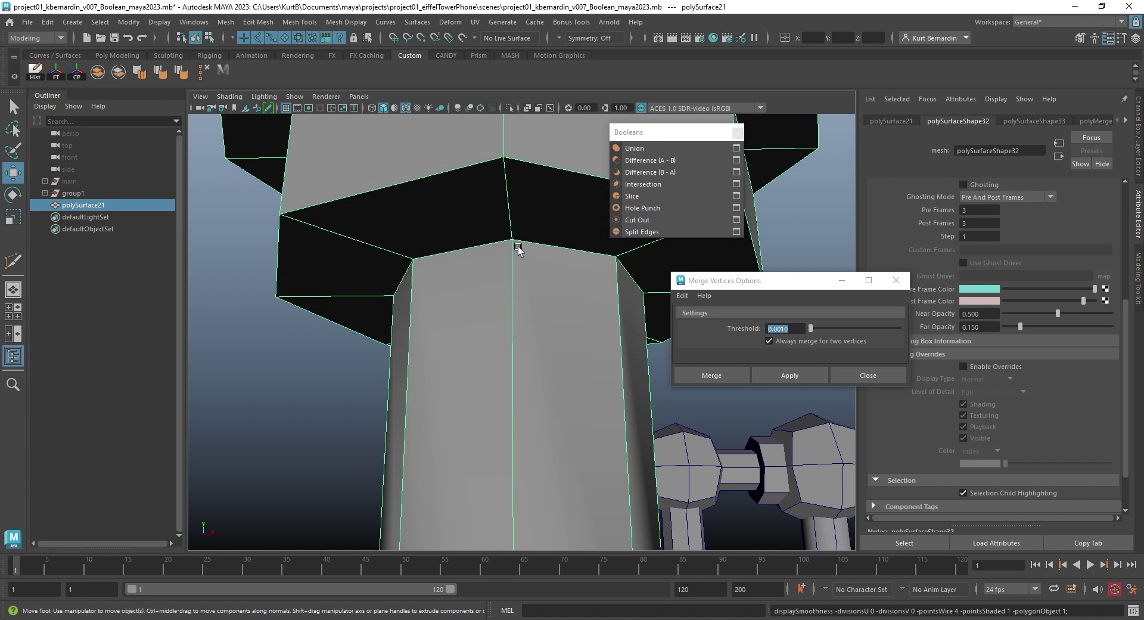
click(779, 330)
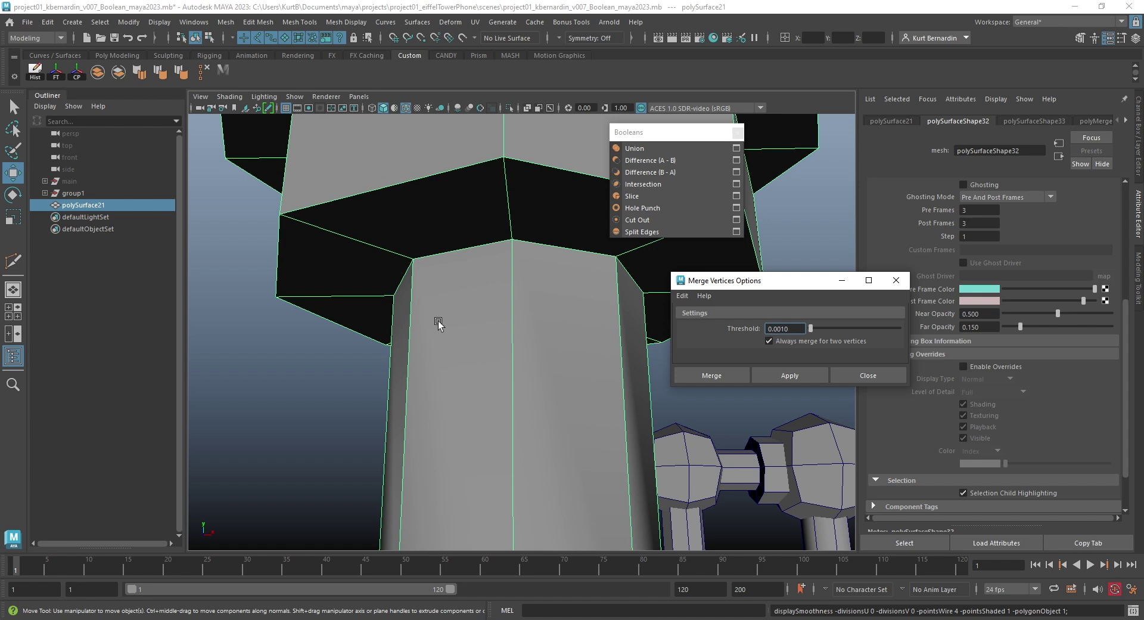
alt+drag(556, 370, 520, 292)
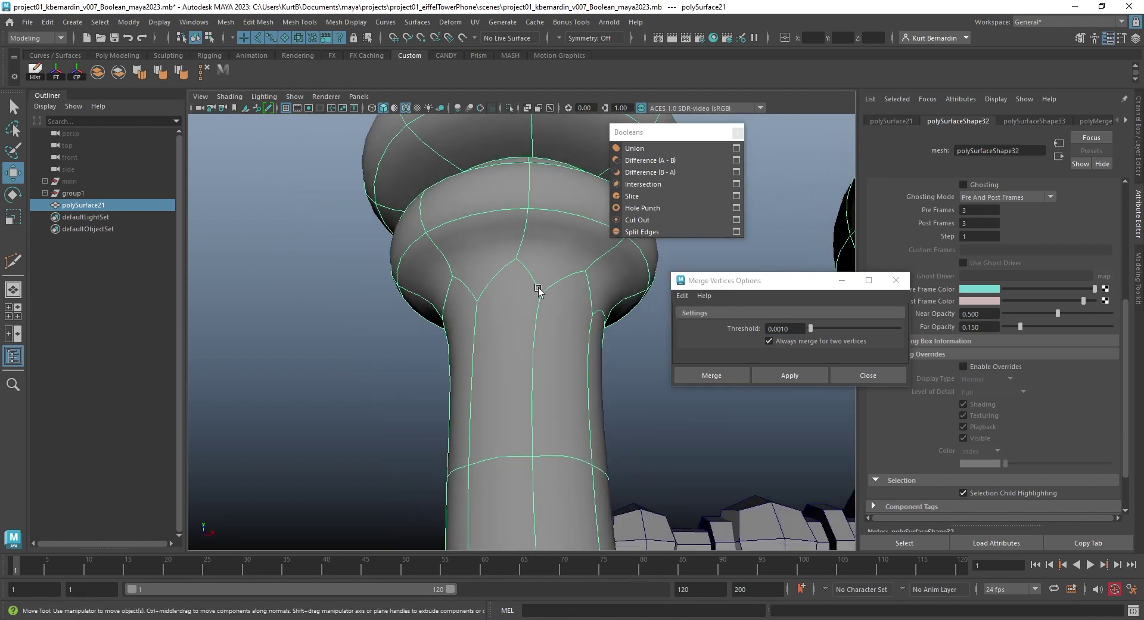
click(802, 373)
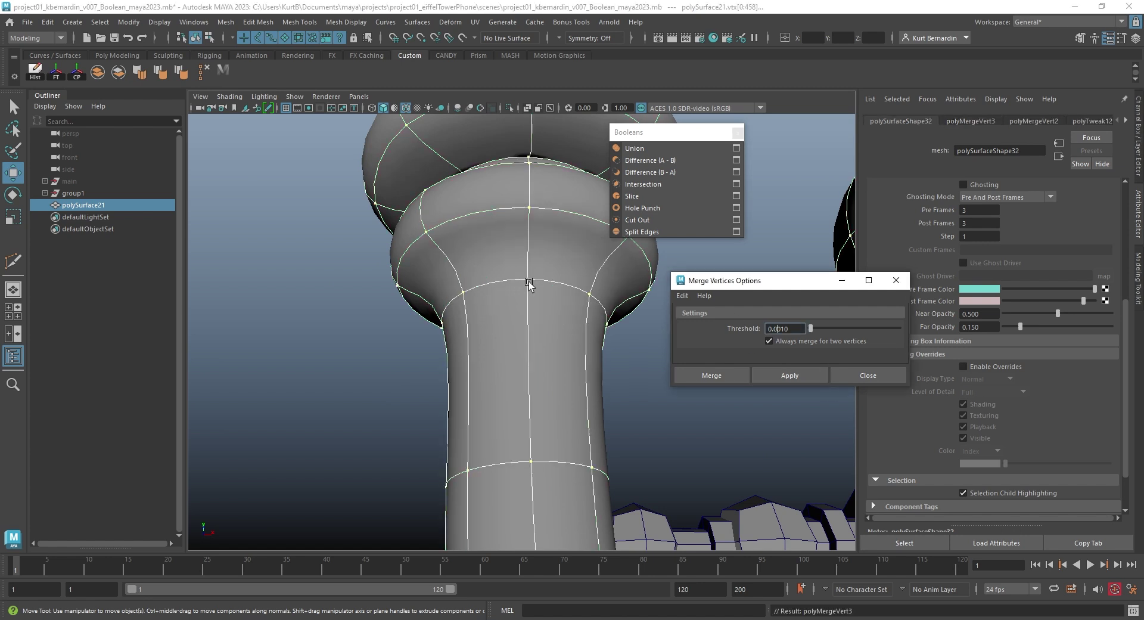
Check the merged column, clear the selection, exit isolate select and zoom out on both pieces.
alt+drag(464, 274, 428, 321)
key(1)
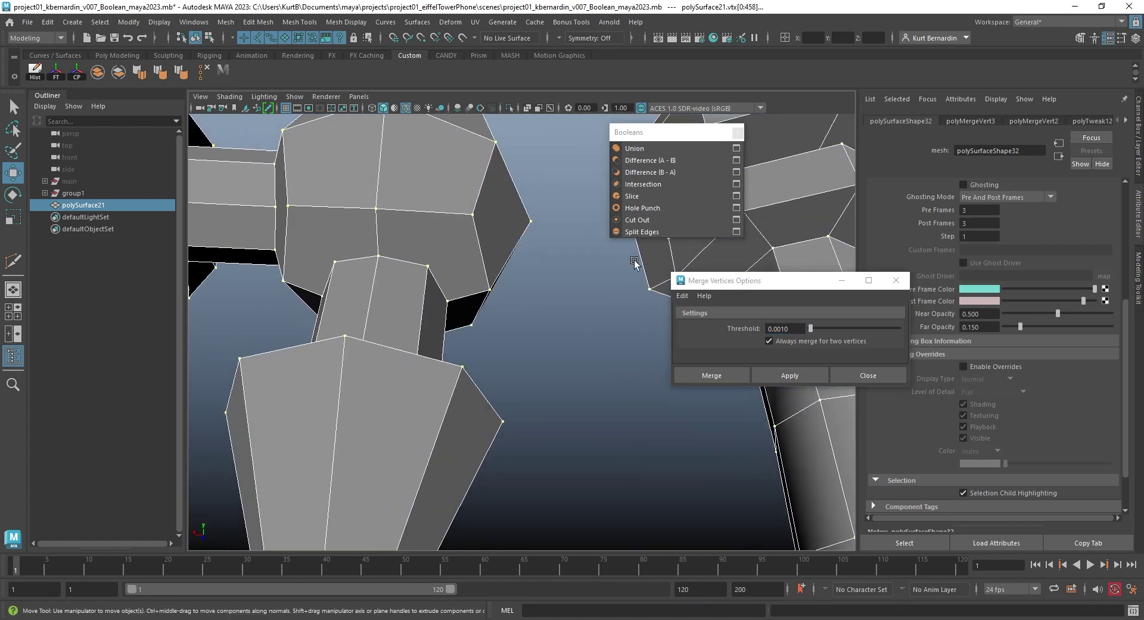
alt+drag(470, 275, 422, 311)
alt+middle_drag(421, 312, 468, 298)
scroll(467, 299, down, 5)
alt+drag(467, 298, 440, 311)
key(3)
click(435, 335)
key(ctrl+1)
scroll(434, 338, down, 7)
Frame the knob piece and upper arm mesh, closing the Merge Vertices window.
alt+middle_drag(435, 339, 490, 303)
scroll(491, 303, up, 2)
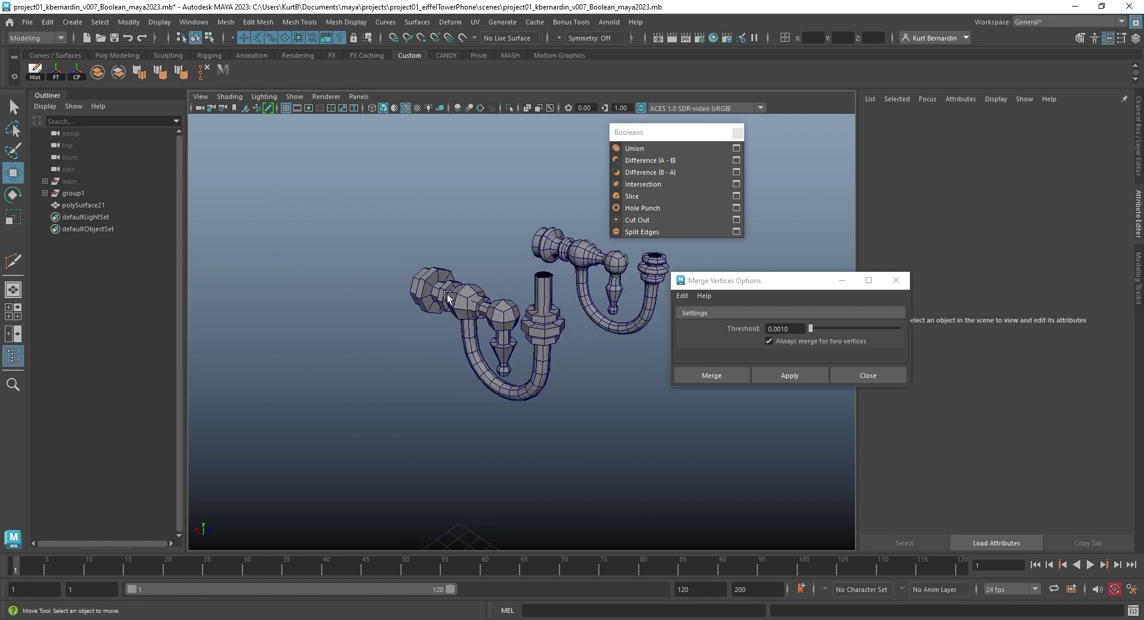
click(461, 294)
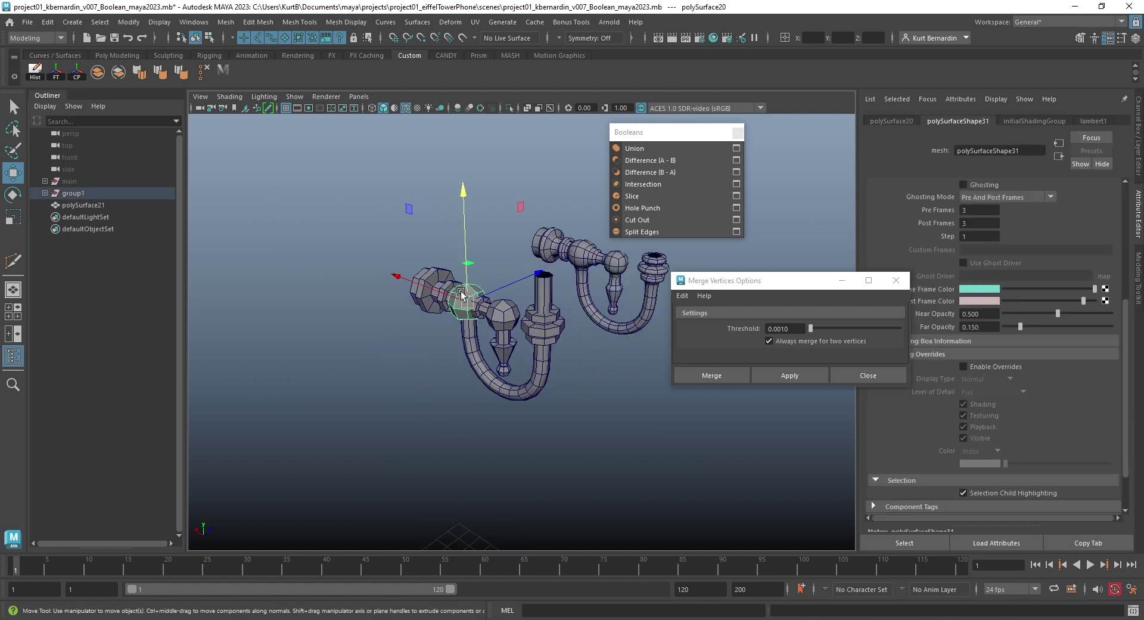
key(f)
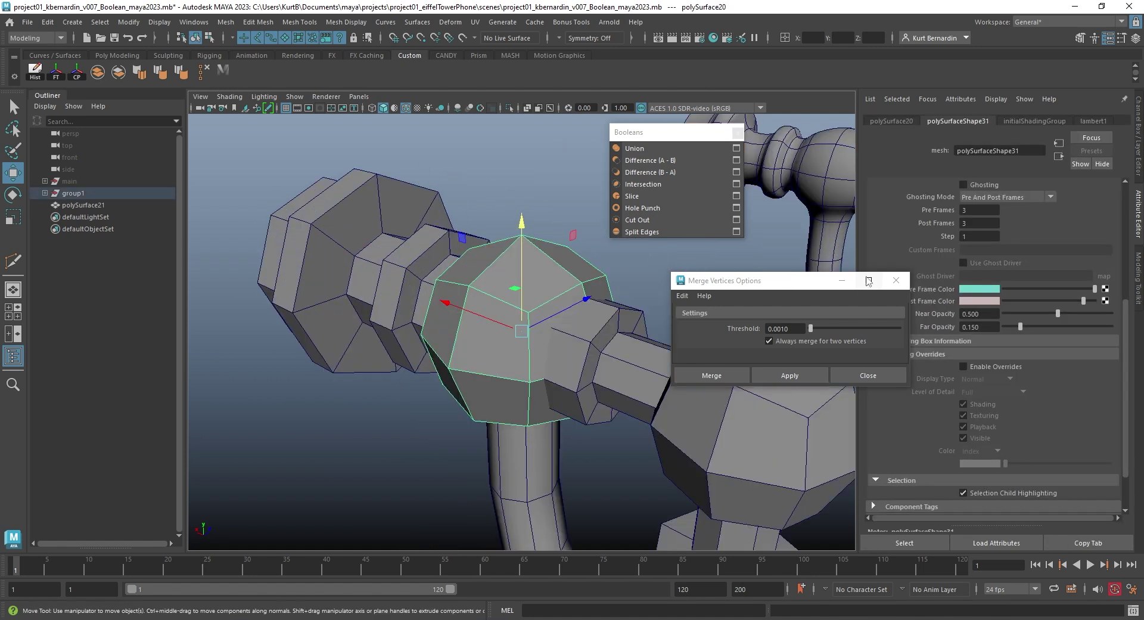
click(895, 278)
alt+drag(759, 315, 771, 299)
key(ctrl+a)
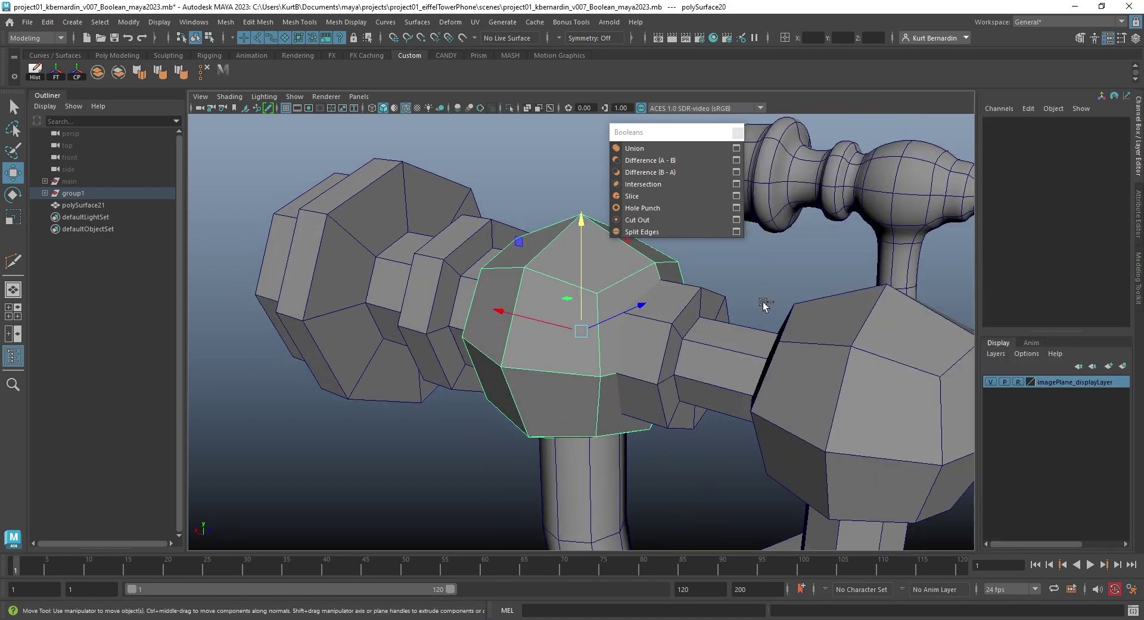
click(912, 201)
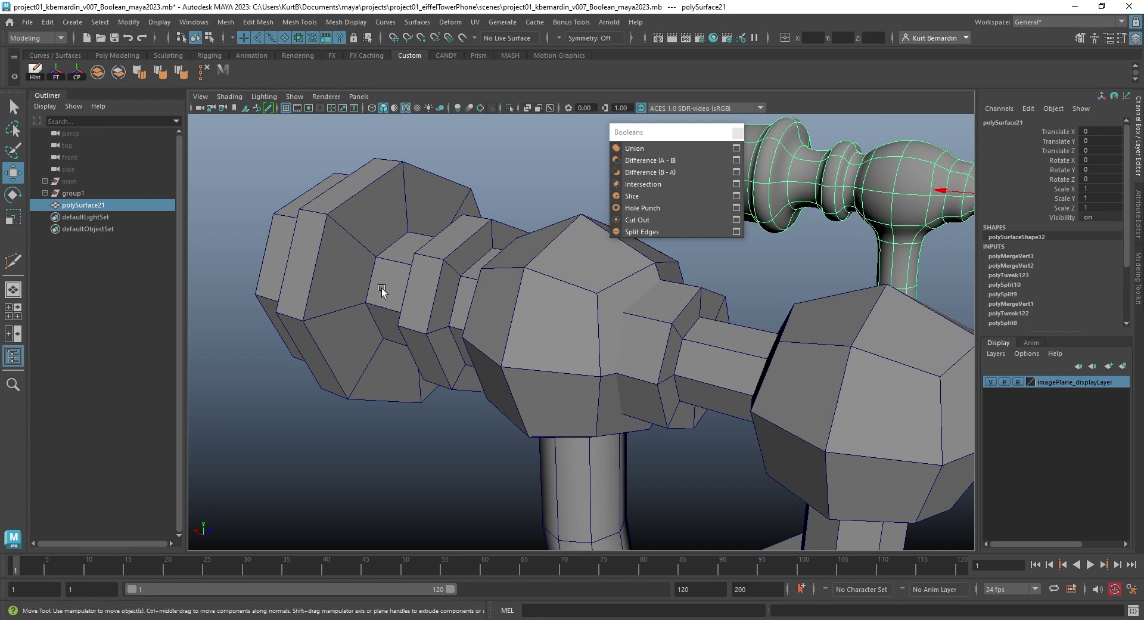
alt+drag(469, 301, 528, 321)
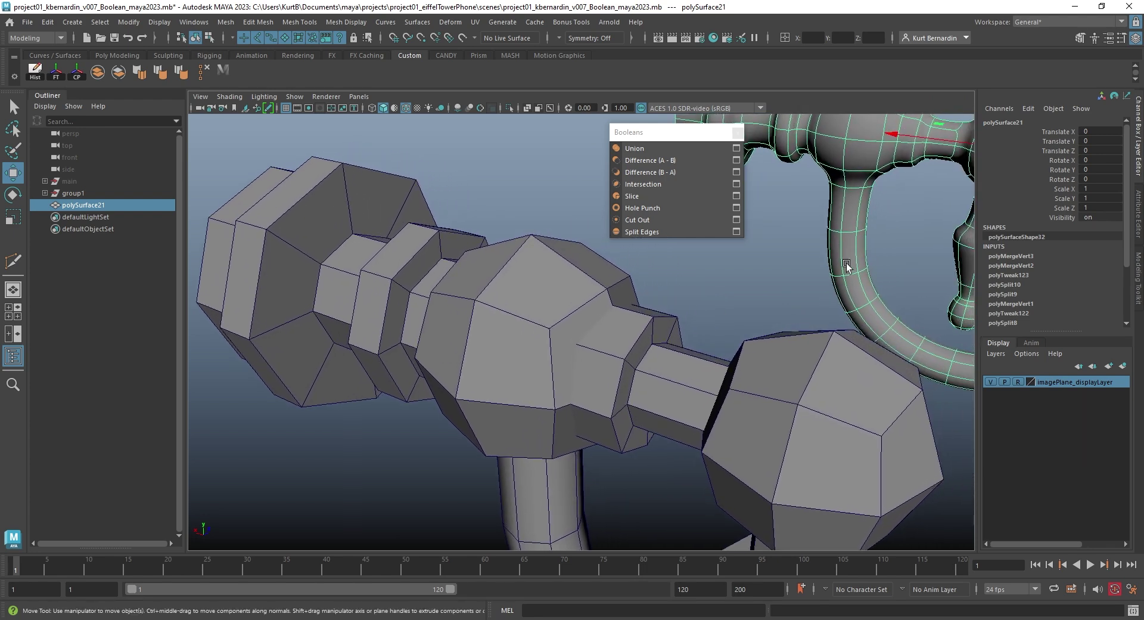
key(1)
alt+drag(560, 358, 591, 359)
Select cylinder_02_geo between the spheres and drag the Booleans panel clear of it.
click(591, 359)
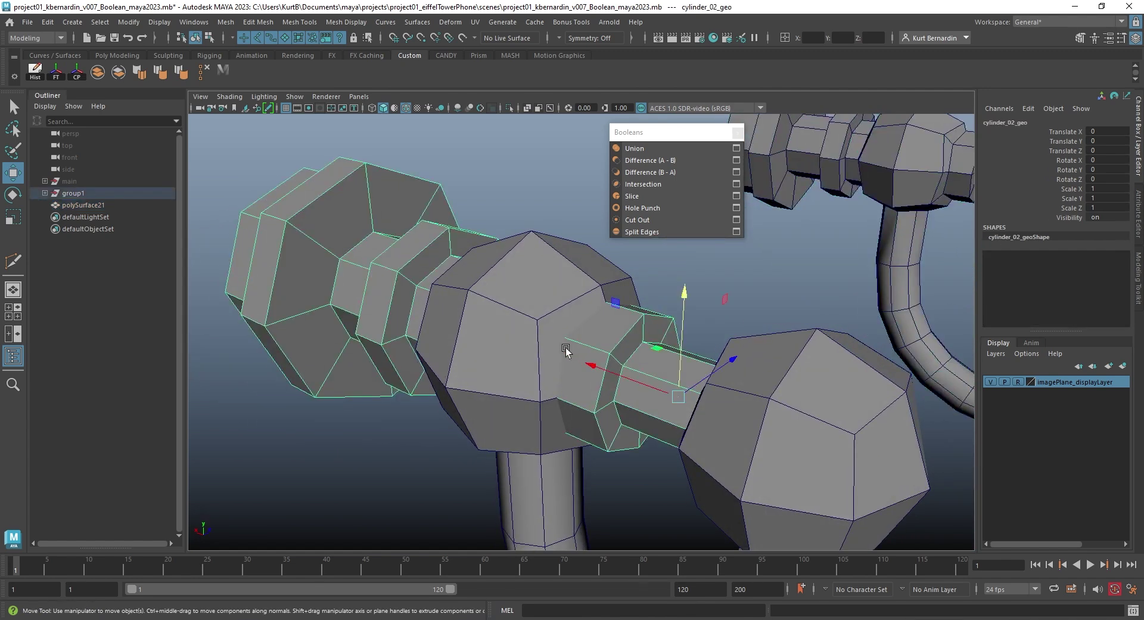
drag(666, 133, 706, 136)
alt+drag(516, 265, 535, 277)
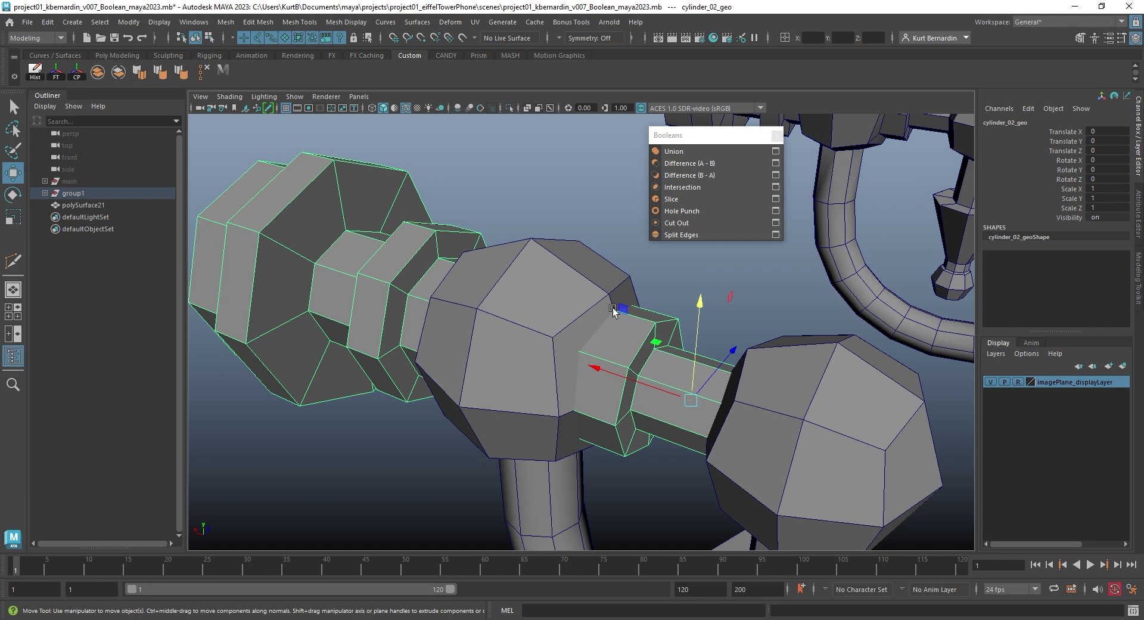
alt+drag(589, 322, 586, 270)
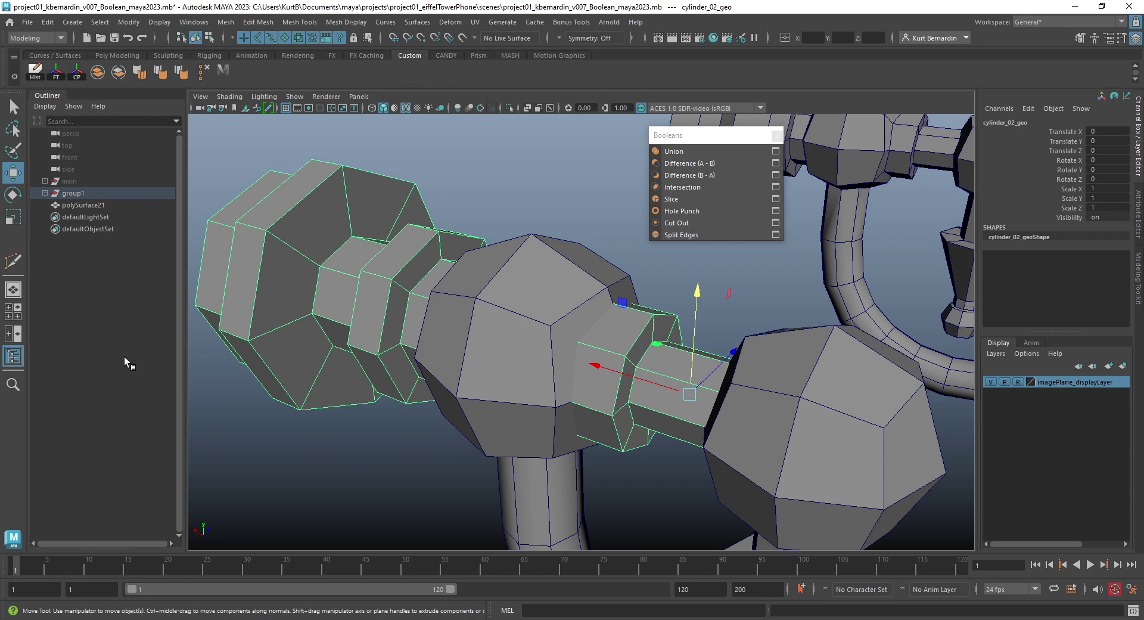
Duplicate cylinder_02_geo and Difference (B - A) it from sphere polySurface20, creating polySurface22.
key(f)
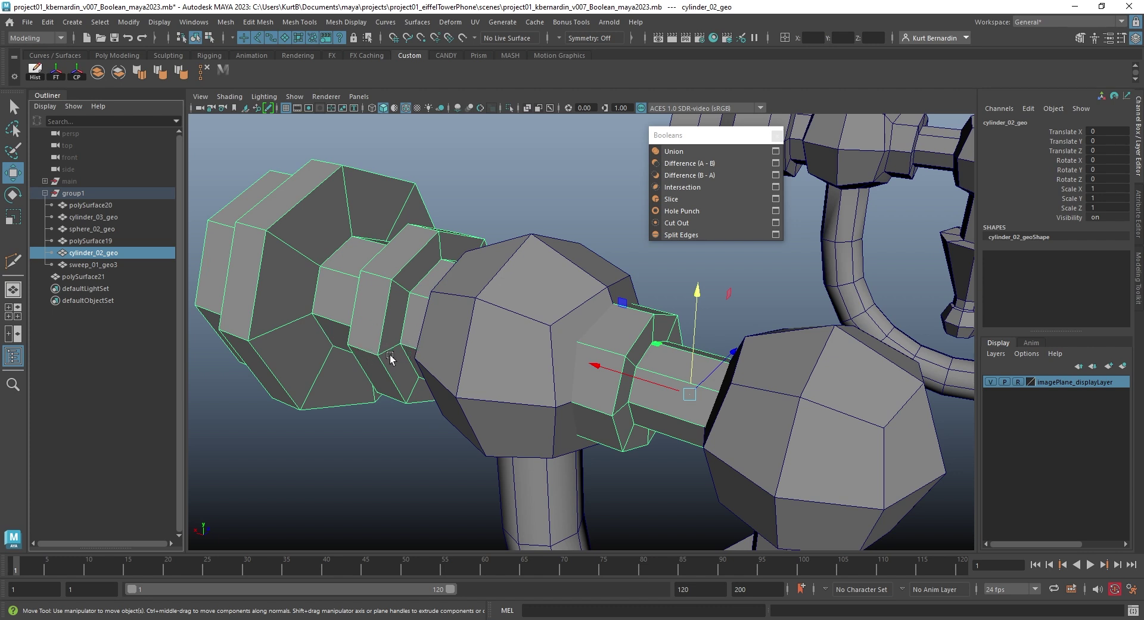
key(ctrl+d)
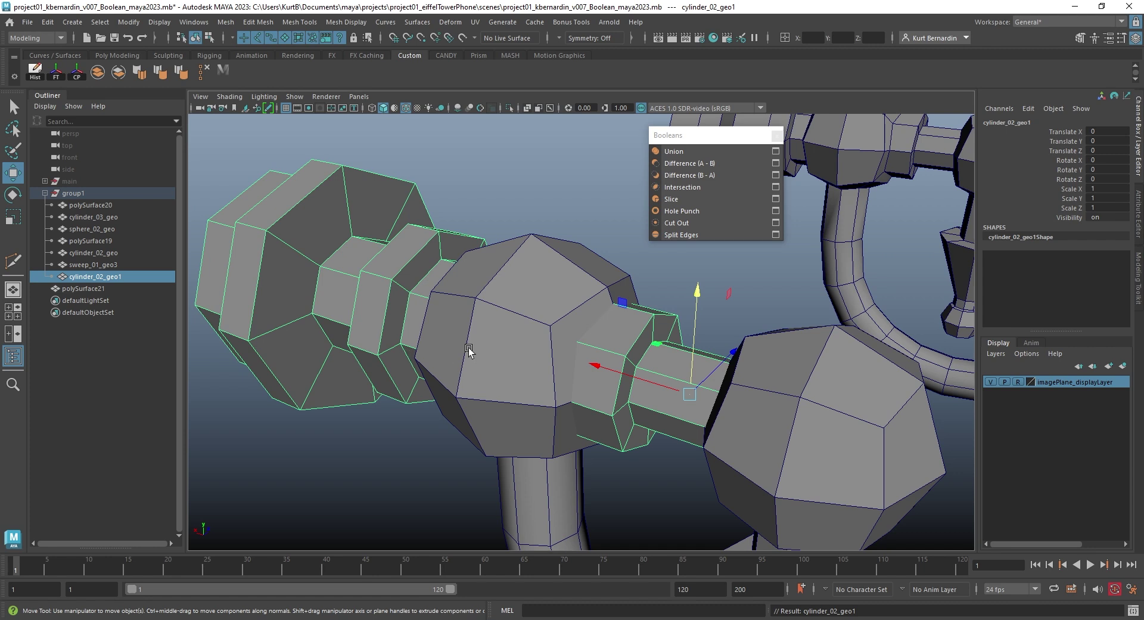
shift+click(526, 316)
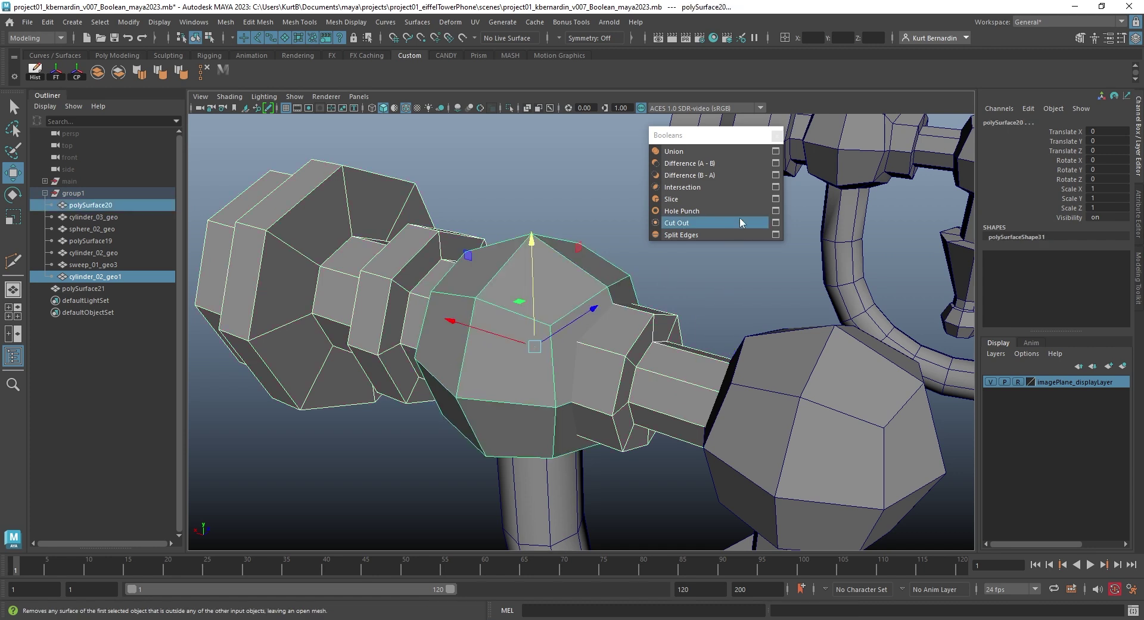
click(720, 173)
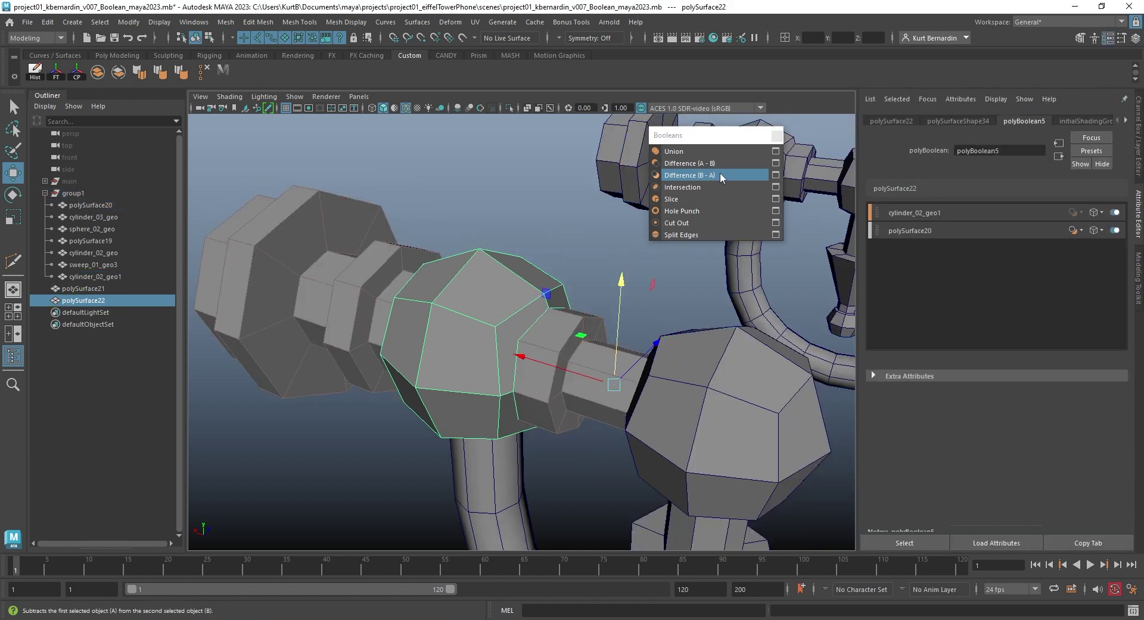
alt+drag(491, 299, 514, 235)
Isolate the cut sphere to inspect its new hole, then show the whole scene again.
click(509, 109)
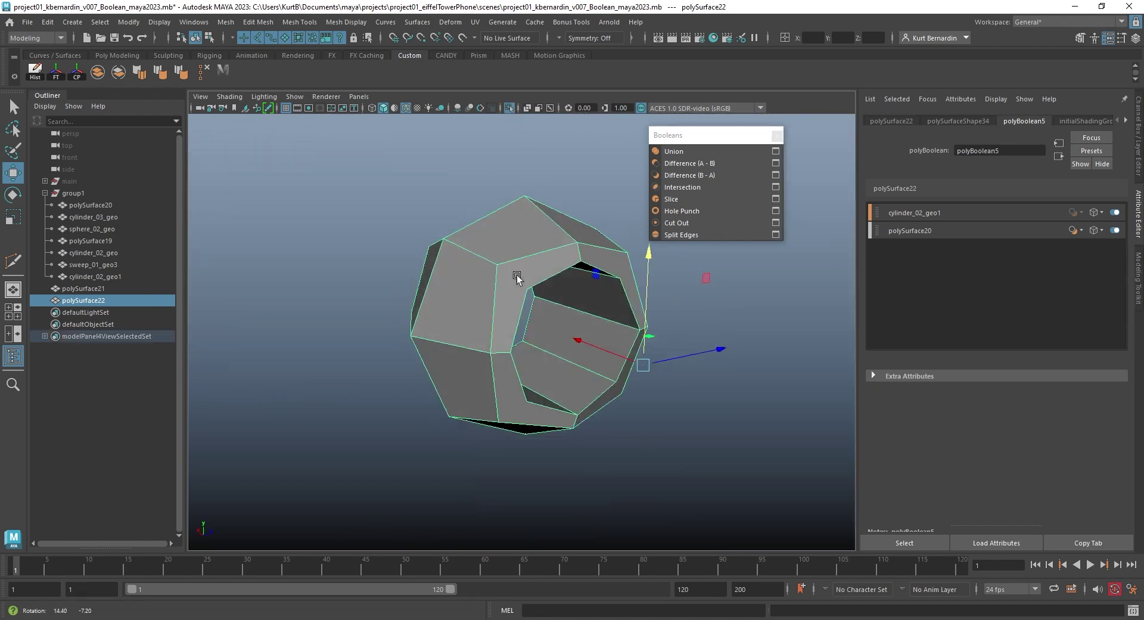
alt+drag(518, 276, 666, 308)
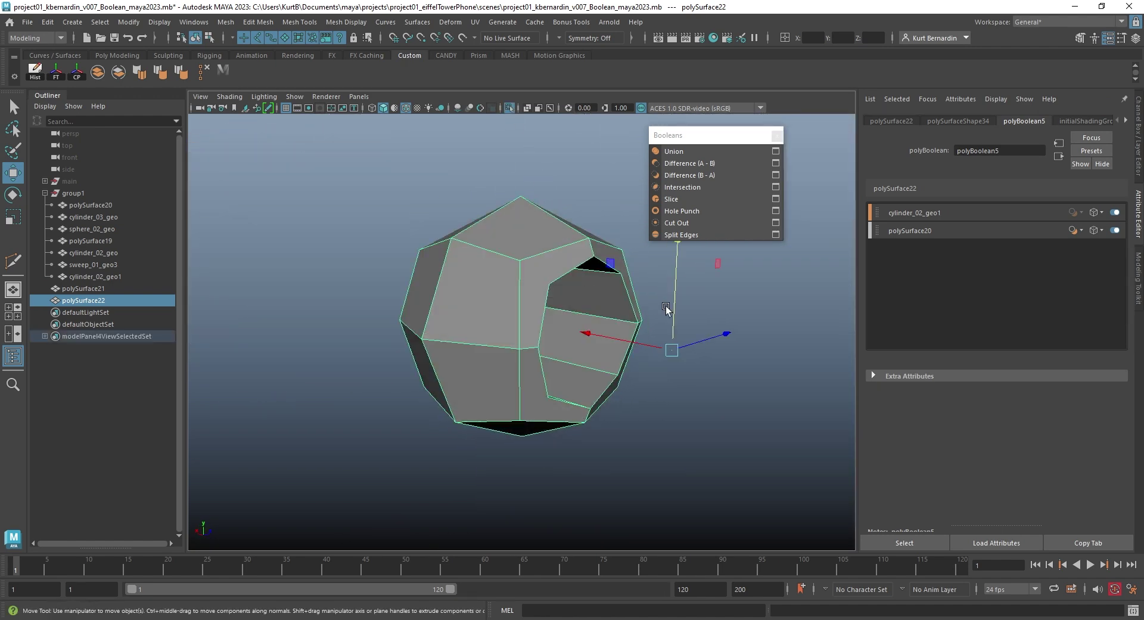
click(510, 108)
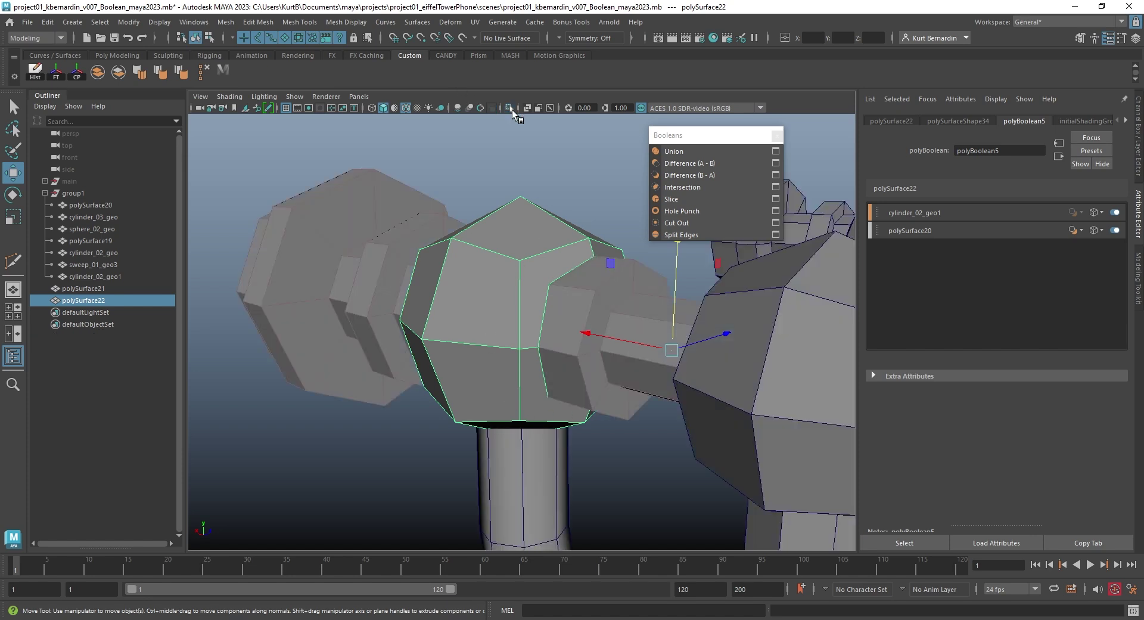
alt+drag(506, 201, 536, 227)
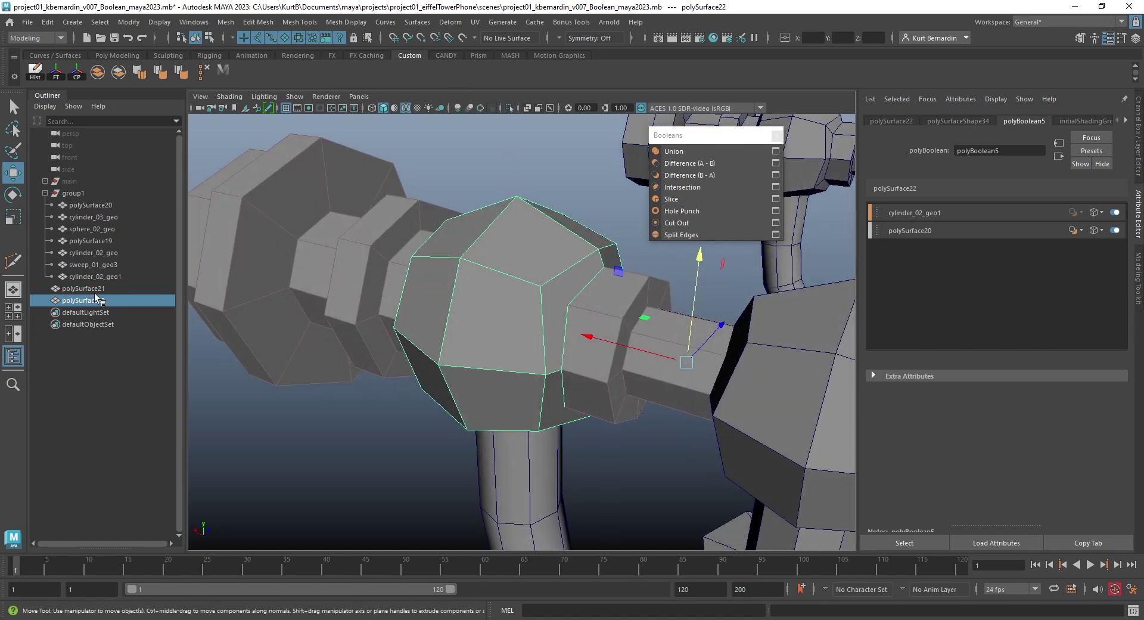
Isolate cylinder_02_geo with polySurface22 to check the fit, then turn Isolate Select off.
click(206, 292)
click(322, 276)
click(493, 301)
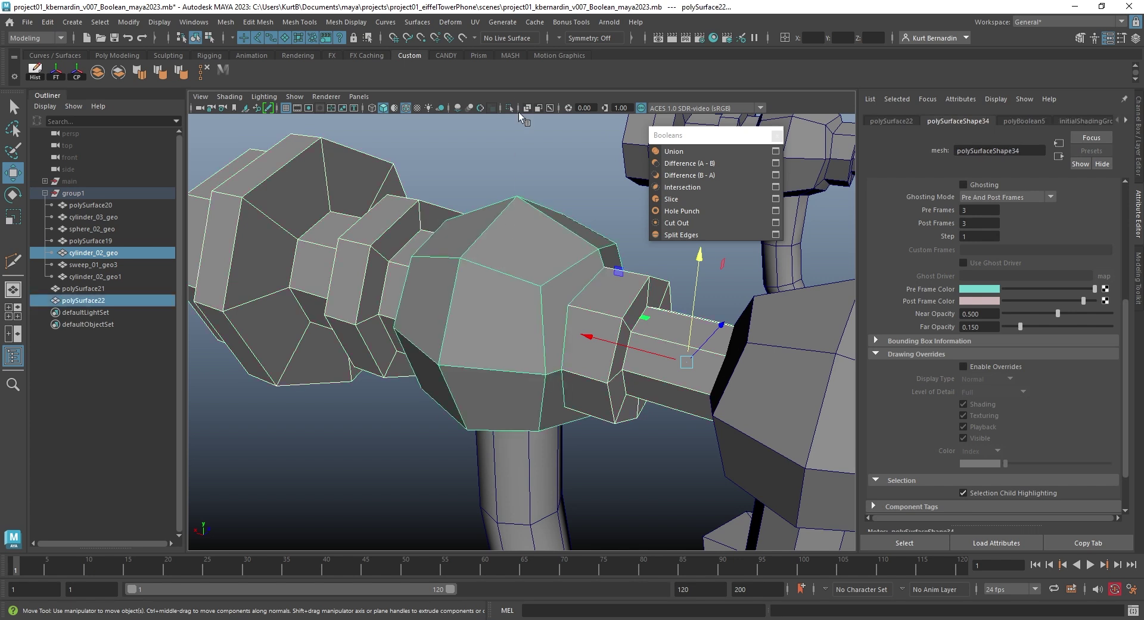
click(510, 107)
alt+drag(592, 326, 585, 331)
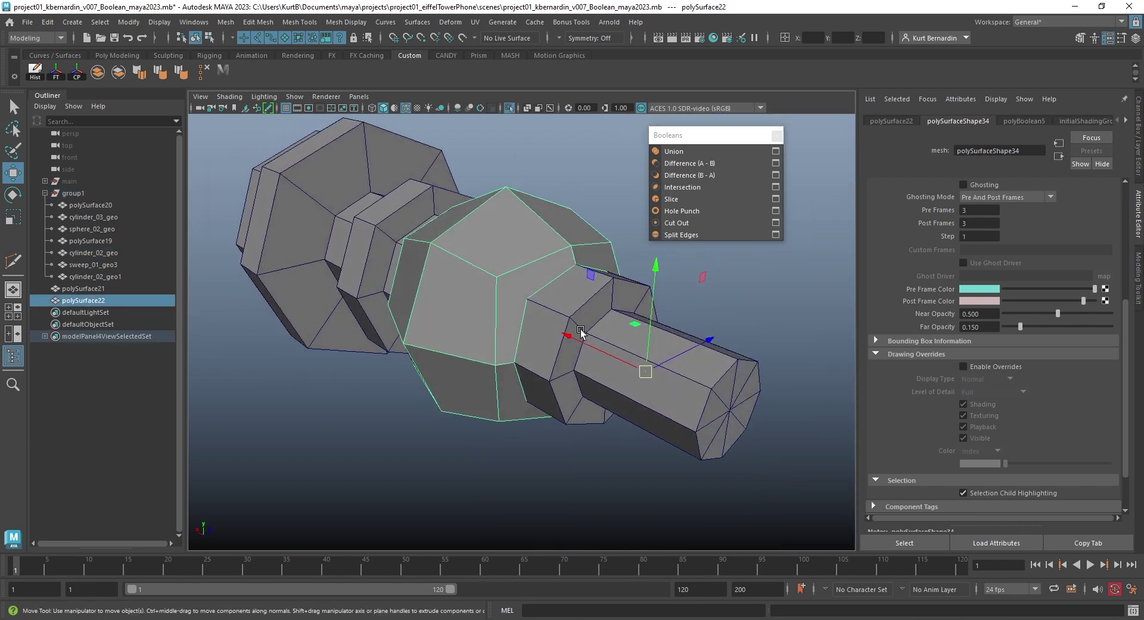
drag(567, 338, 554, 292)
alt+drag(377, 275, 751, 339)
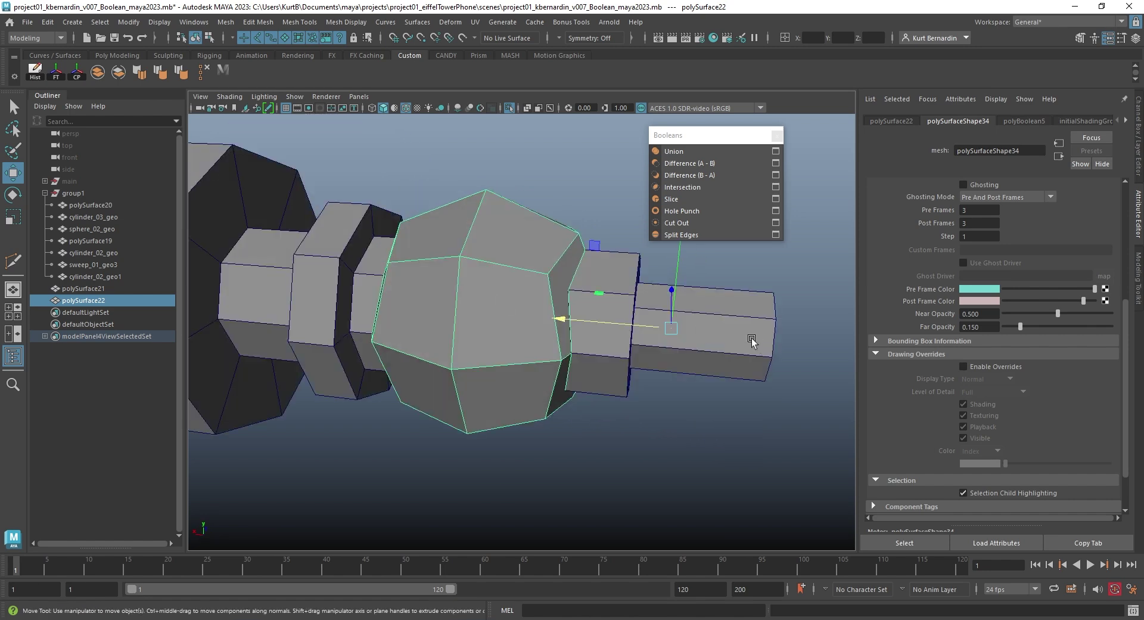
click(475, 284)
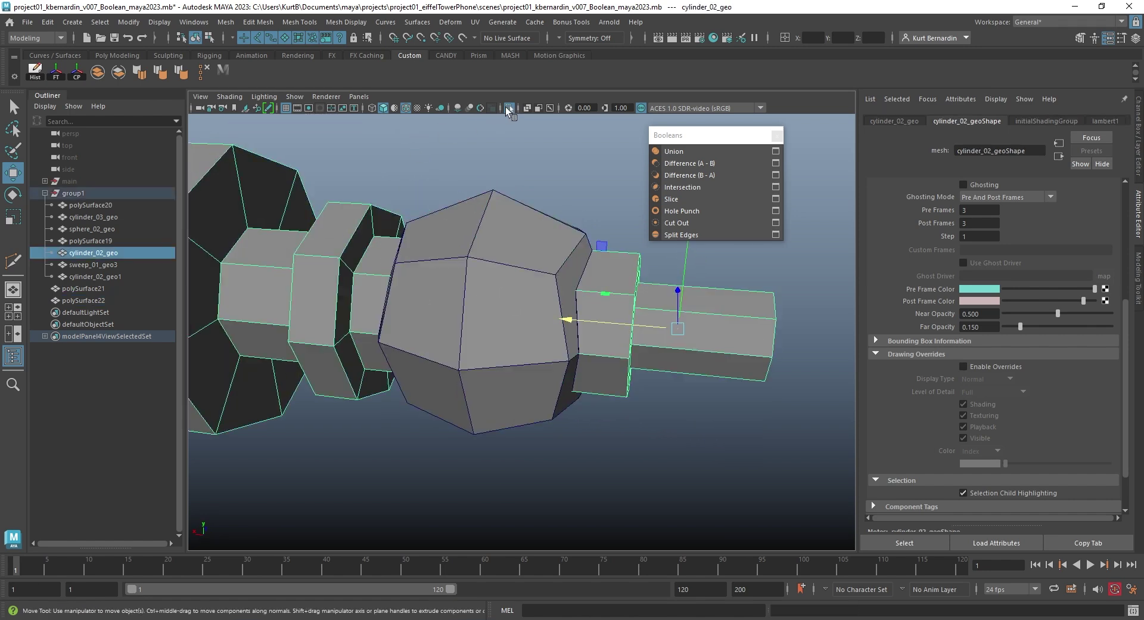
click(507, 109)
alt+drag(572, 324, 574, 348)
alt+middle_drag(574, 347, 566, 214)
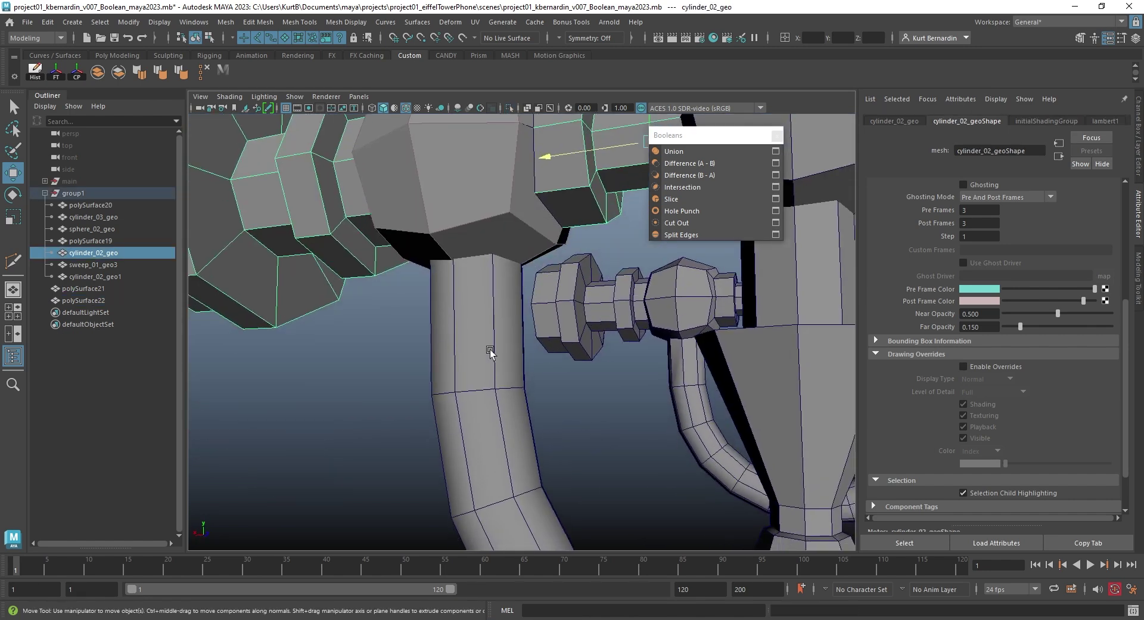
Duplicate the curved tube and subtract the copy from the cut sphere with Difference (B - A).
click(459, 383)
mouse_move(459, 383)
alt+mouse_down()
mouse_move(467, 398)
mouse_move(457, 395)
alt+mouse_up()
scroll(474, 371, down, 5)
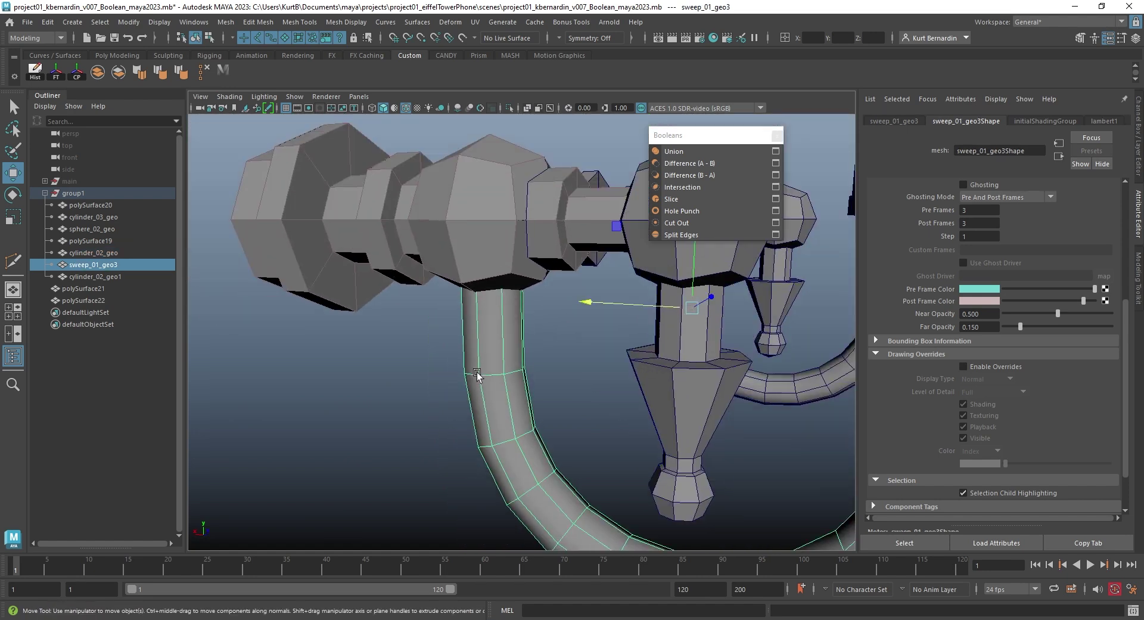
scroll(522, 325, up, 5)
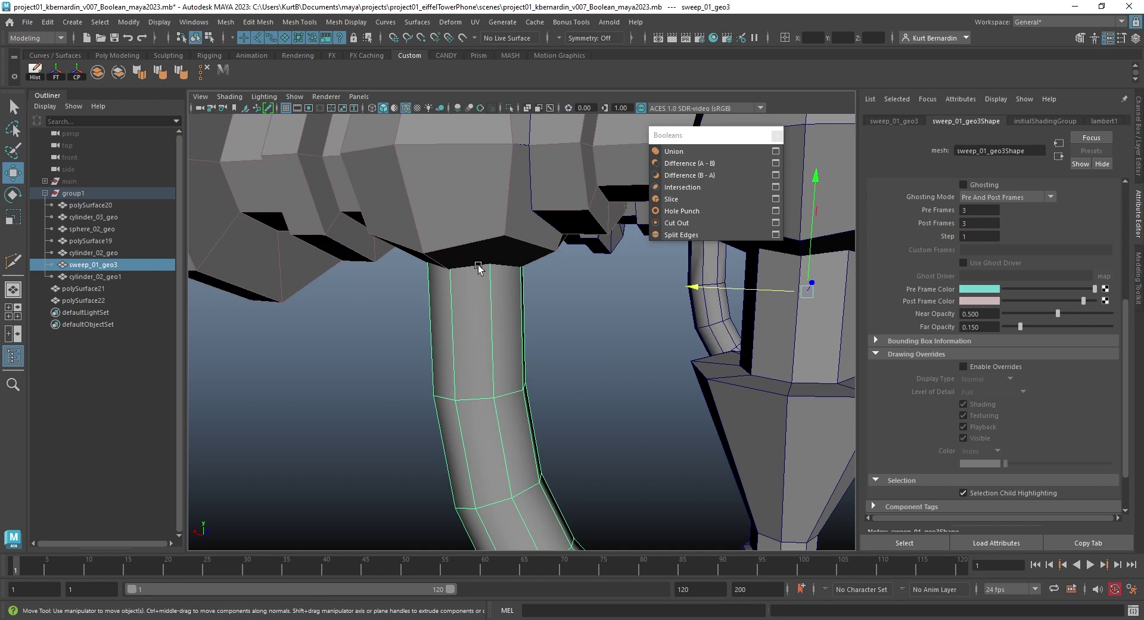
key(ctrl+d)
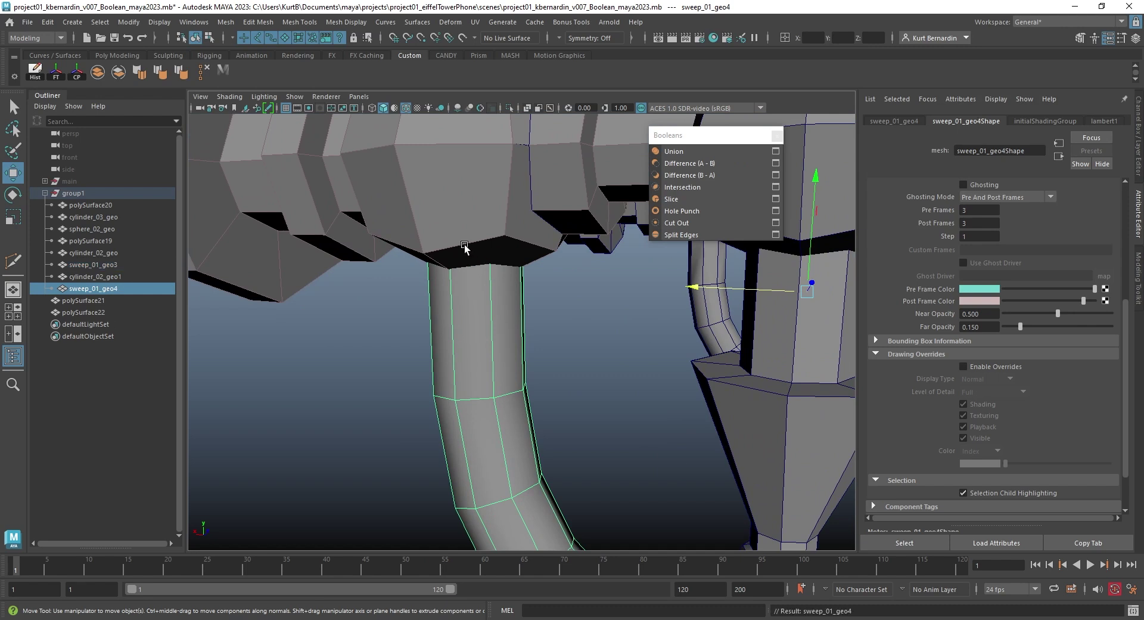
shift+click(464, 246)
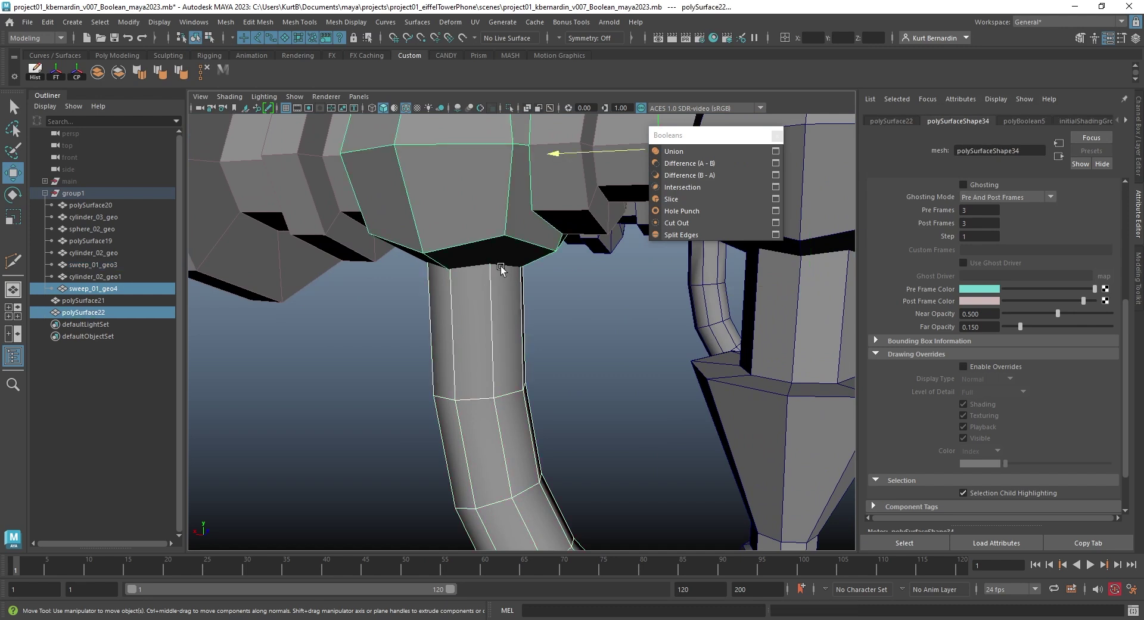
alt+drag(500, 266, 506, 255)
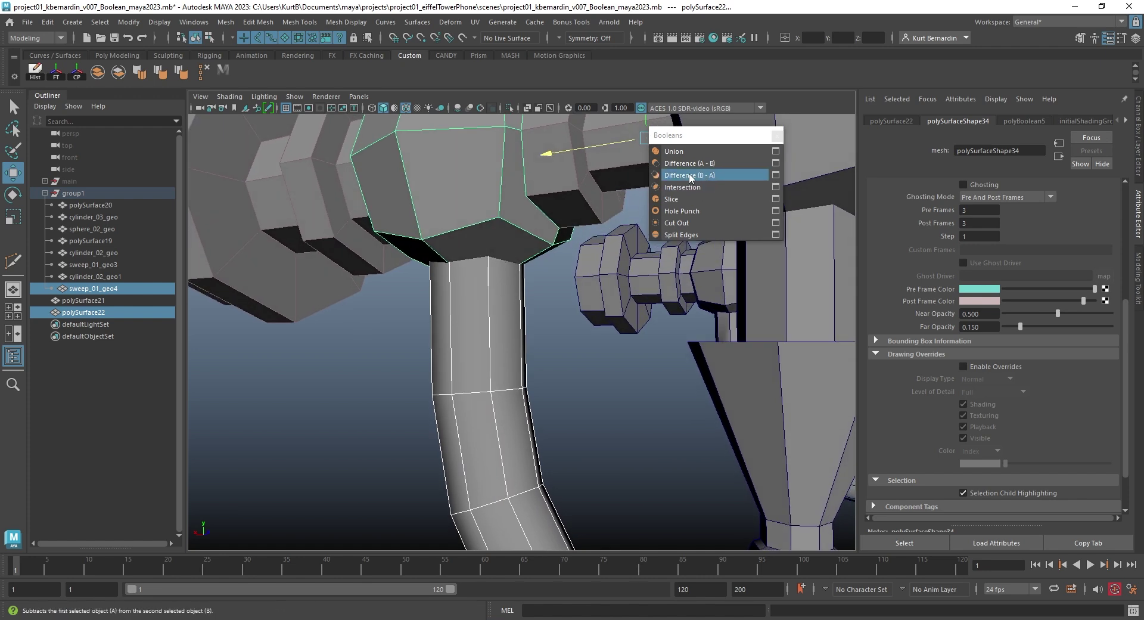
click(690, 178)
Isolate the new polySurface23 to inspect its hollow socket, then show everything again.
alt+drag(454, 219, 478, 306)
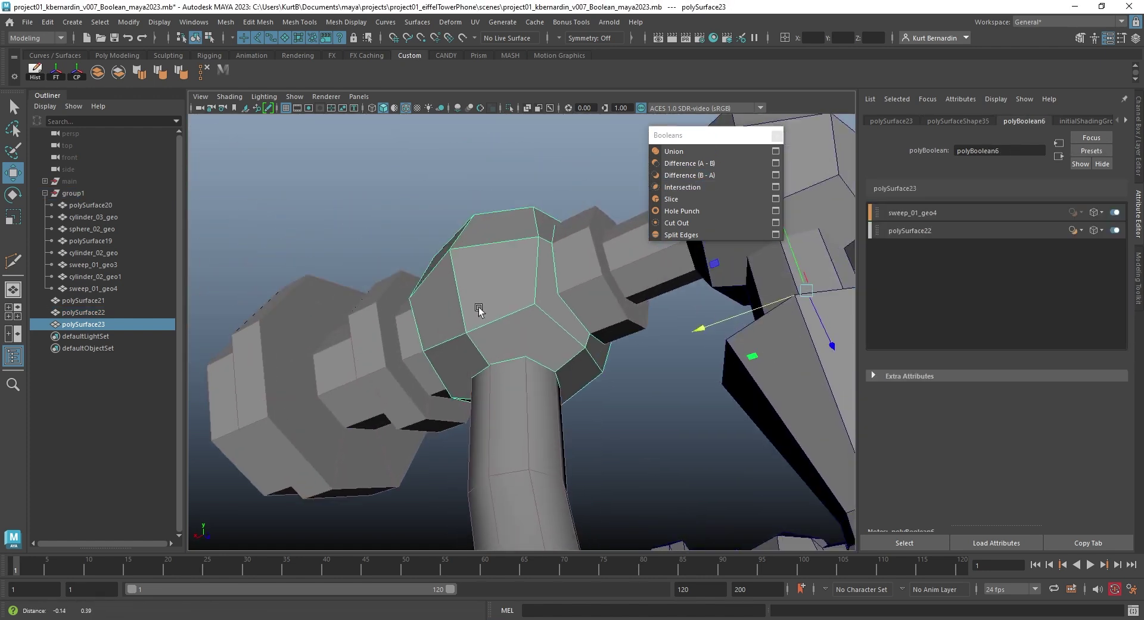
click(509, 108)
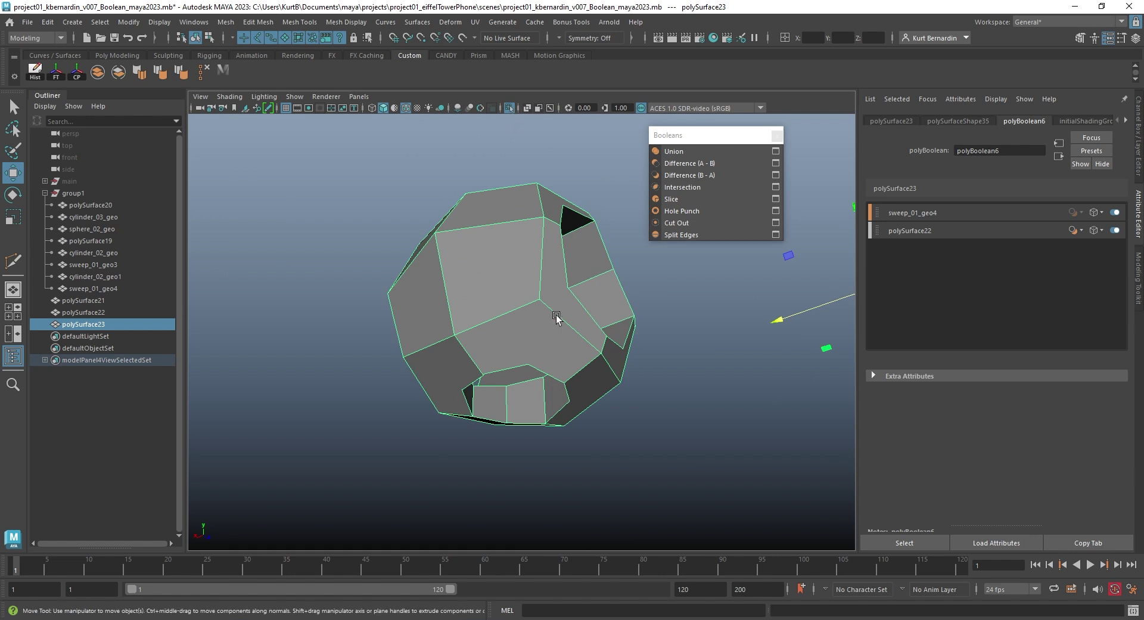
alt+drag(555, 317, 540, 286)
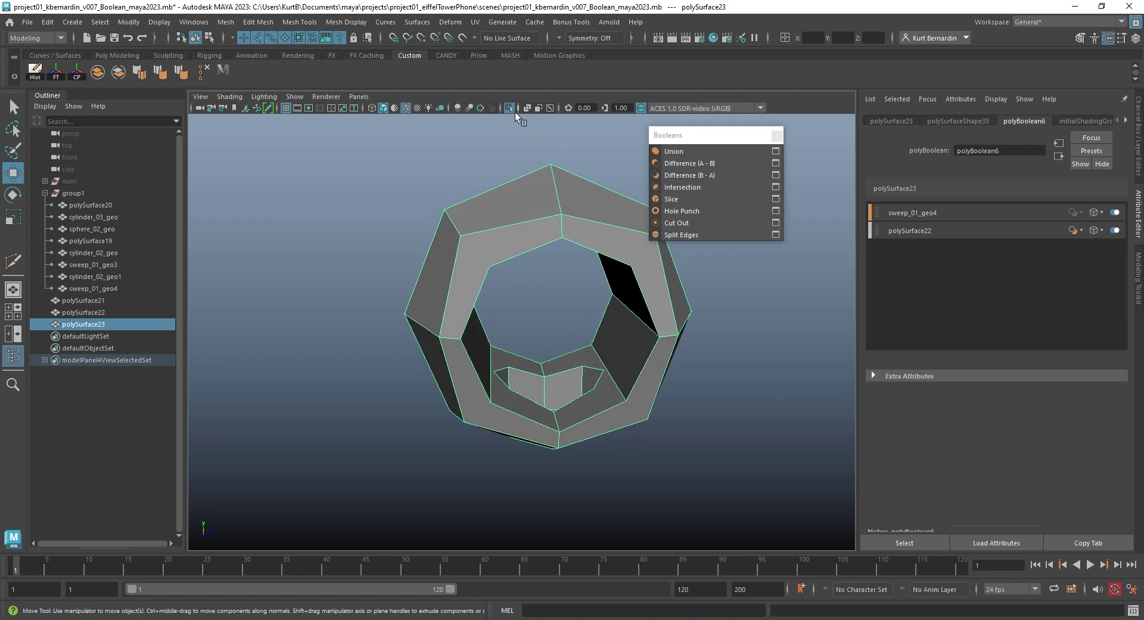
click(507, 107)
Lower the original curved tube along its vertical axis beneath the sphere.
alt+drag(532, 352, 592, 385)
alt+middle_drag(587, 394, 493, 233)
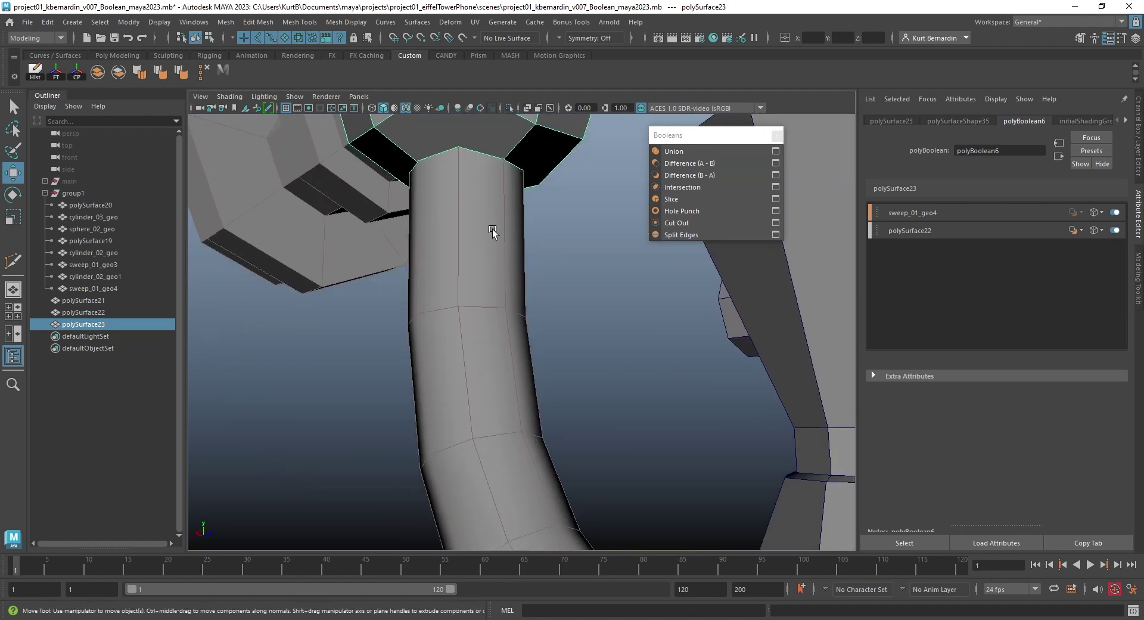
click(493, 233)
alt+drag(501, 244, 636, 259)
alt+middle_drag(635, 260, 488, 375)
alt+right_drag(488, 374, 462, 348)
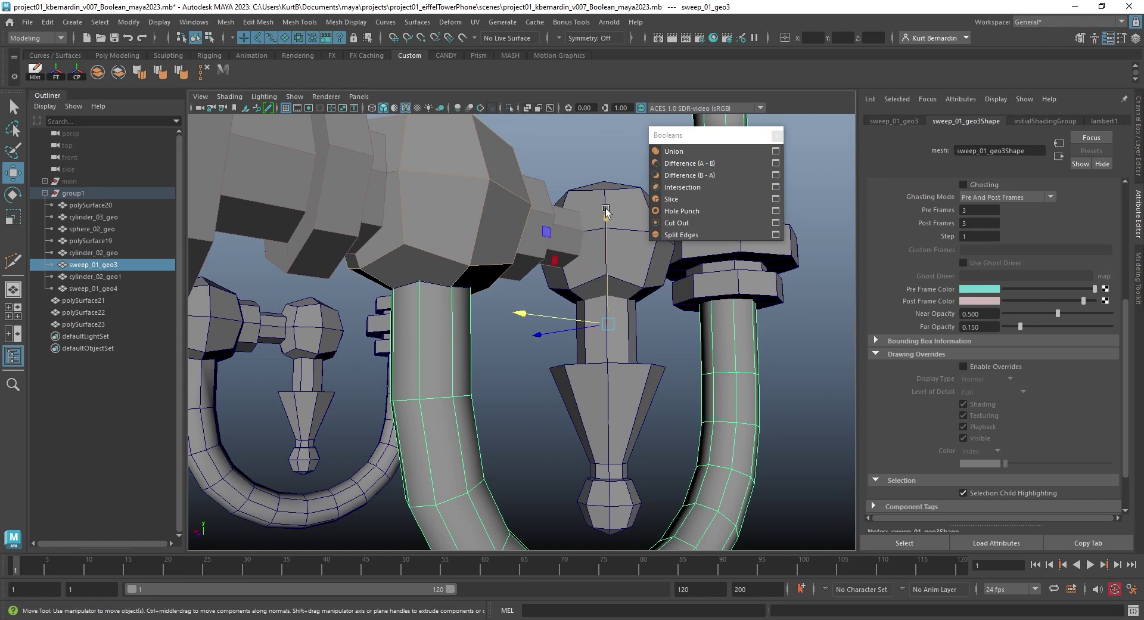
drag(607, 214, 630, 315)
alt+drag(576, 261, 510, 284)
Isolate cylinder_02_geo together with the twice-cut sphere.
click(544, 252)
scroll(509, 284, up, 5)
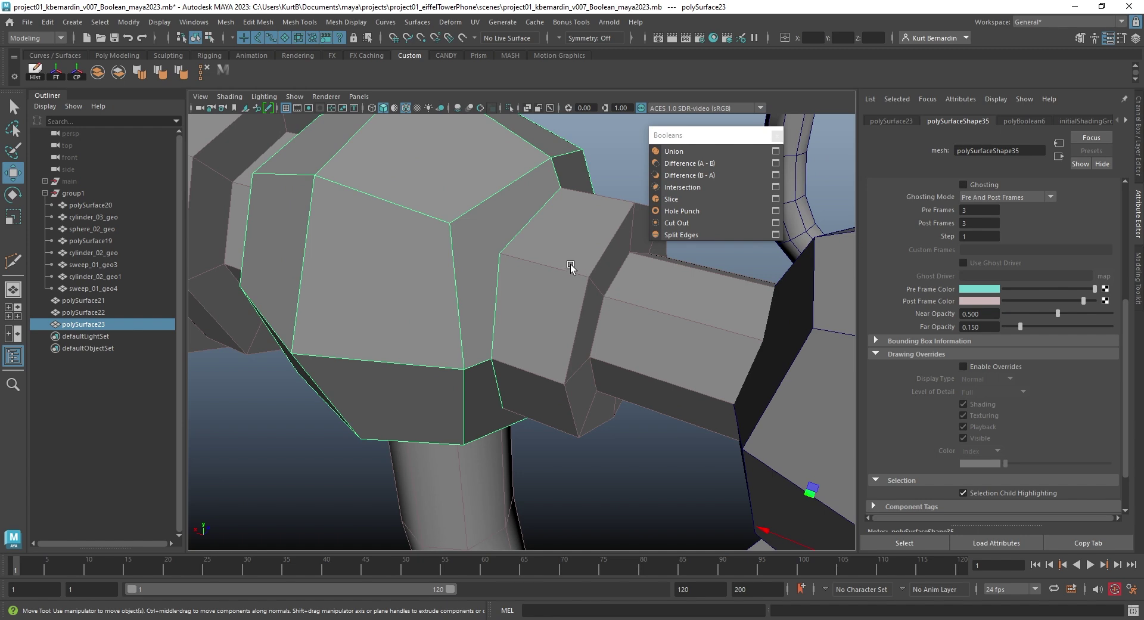
click(565, 266)
shift+click(480, 267)
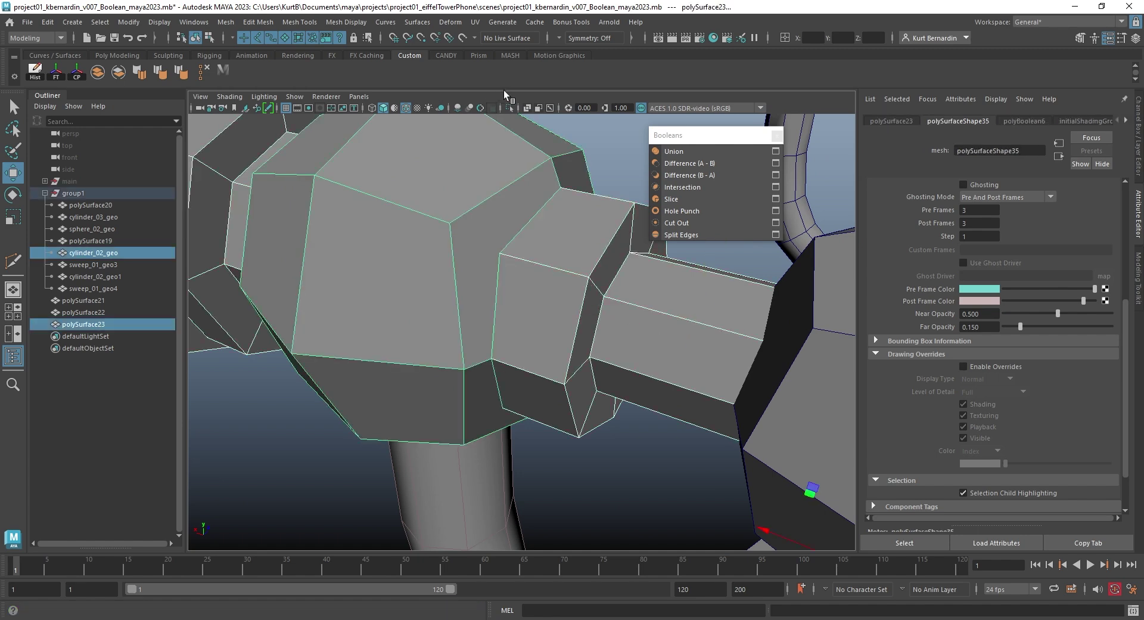
click(509, 107)
alt+drag(574, 273, 552, 320)
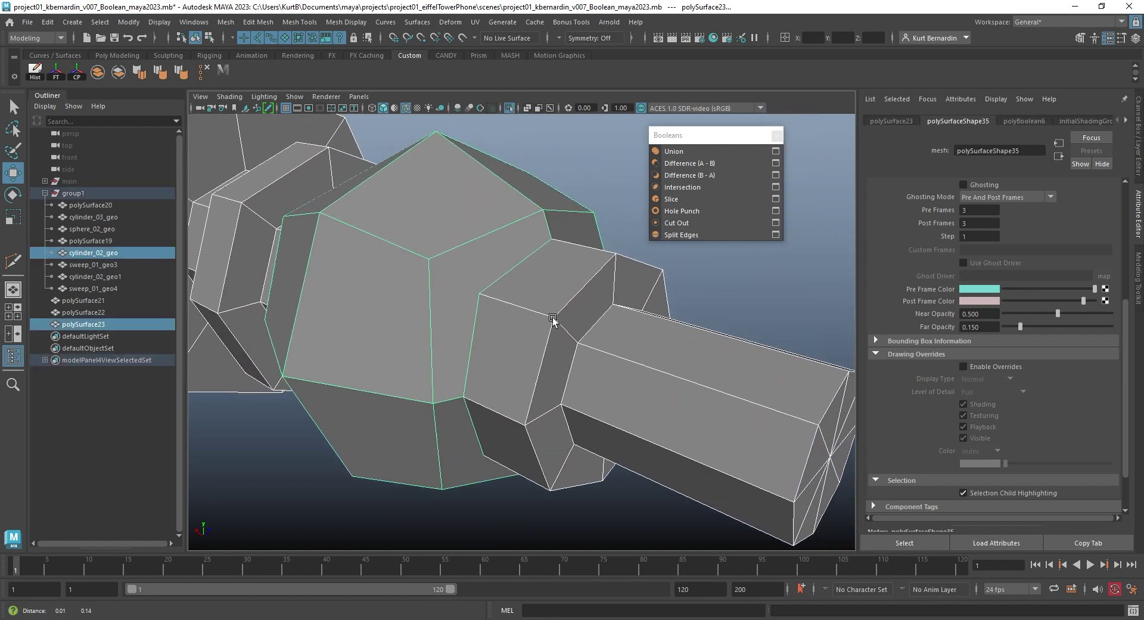
Select cylinder_02_geo and toggle its smooth preview on and off to check it.
click(565, 304)
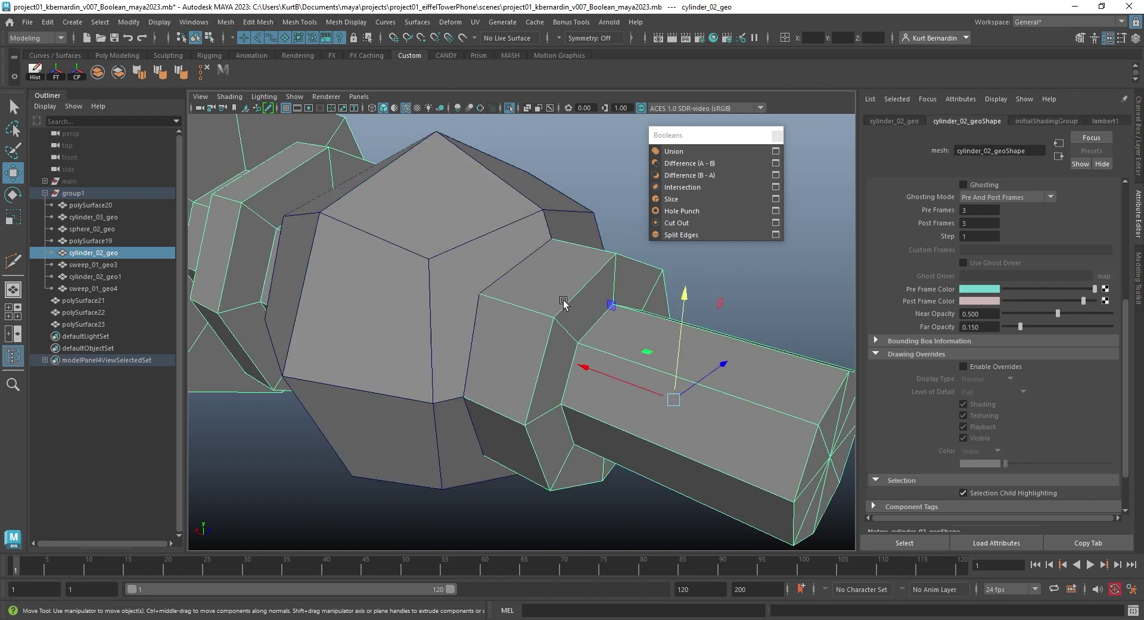
key(3)
key(1)
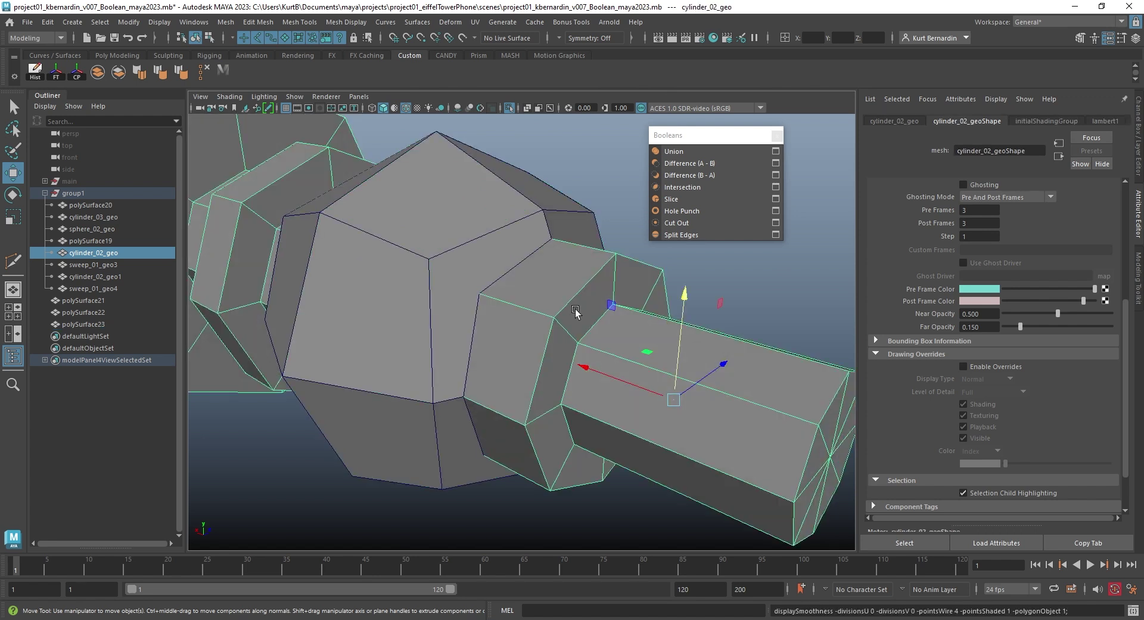
key(3)
key(1)
Bevel cylinder_02_geo's two collar edge loops with a Fraction of 0.1.
right_drag(564, 300, 545, 192)
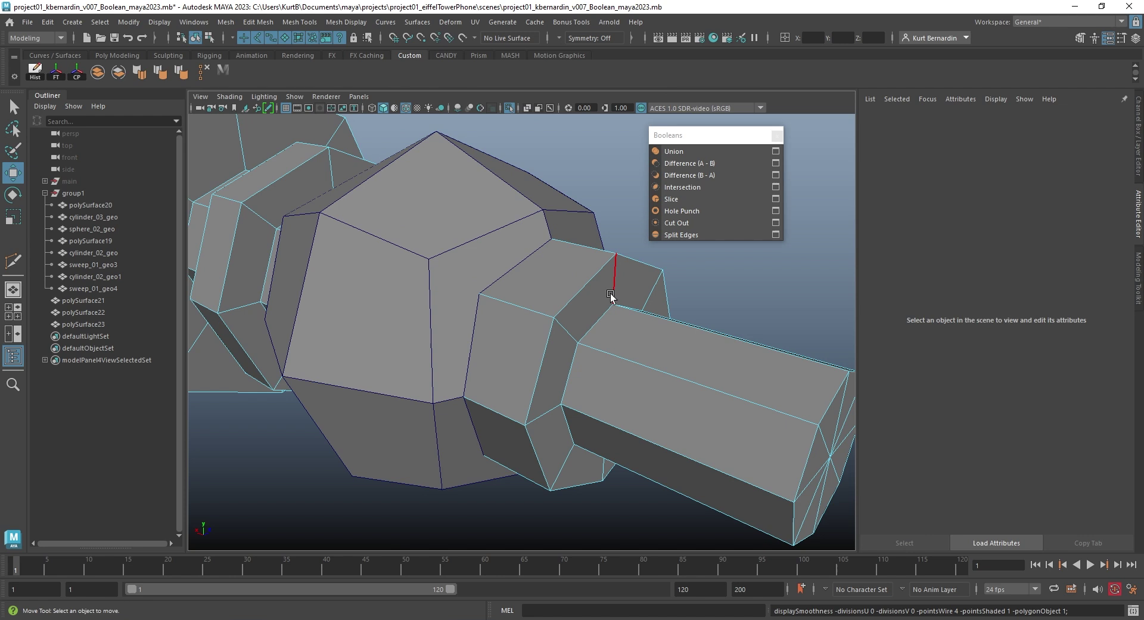
double_click(592, 287)
key(q)
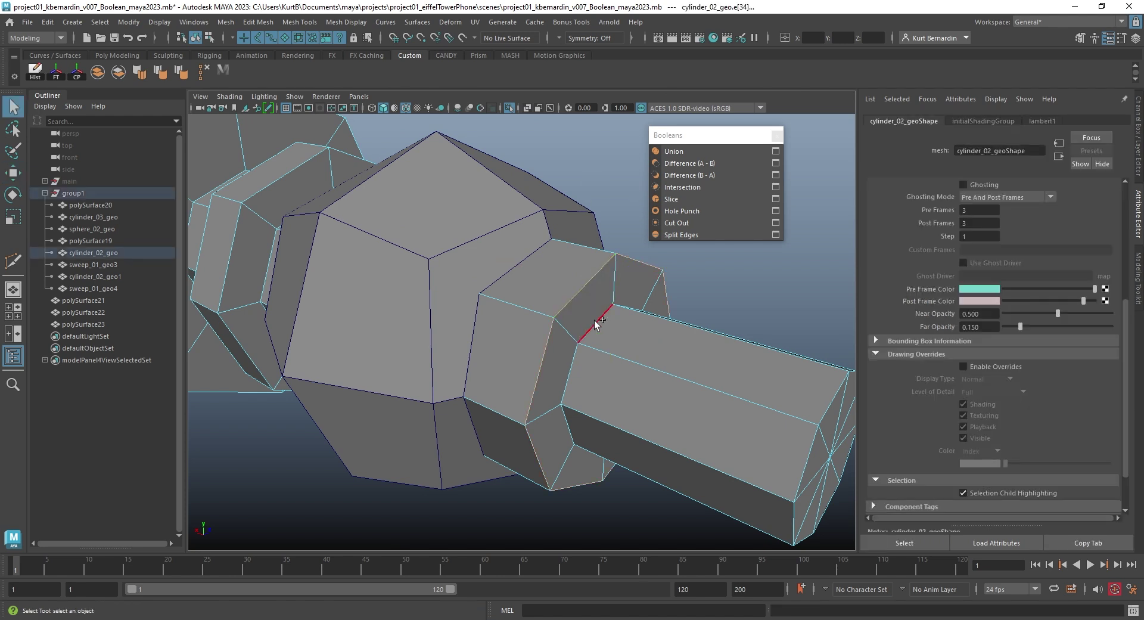
shift+double_click(594, 320)
alt+drag(275, 219, 320, 236)
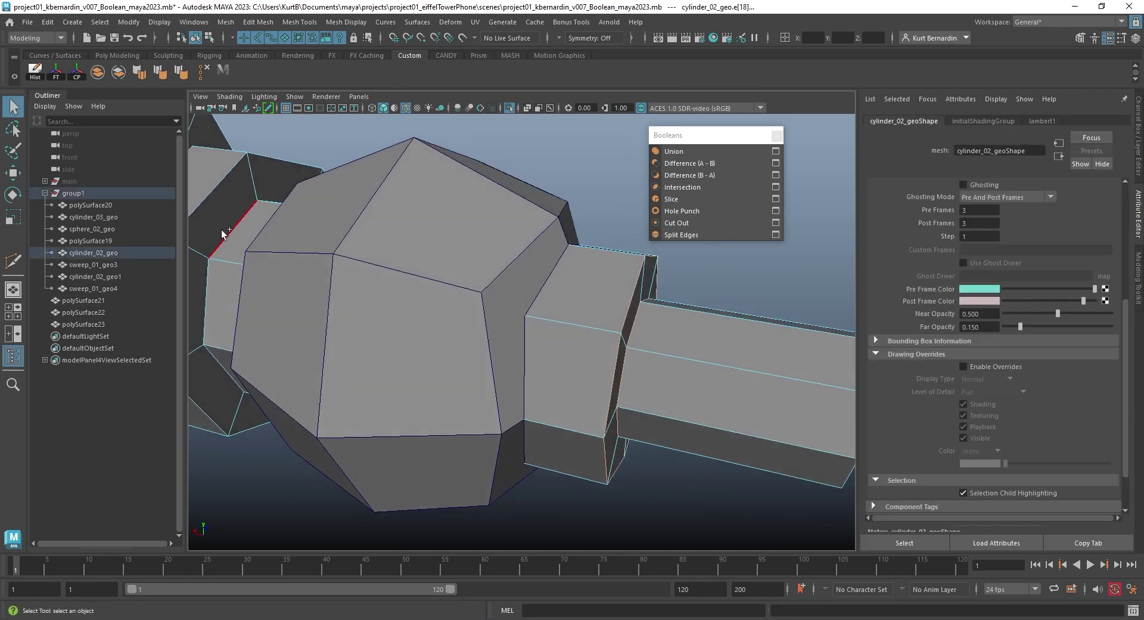
shift+right_drag(223, 234, 329, 246)
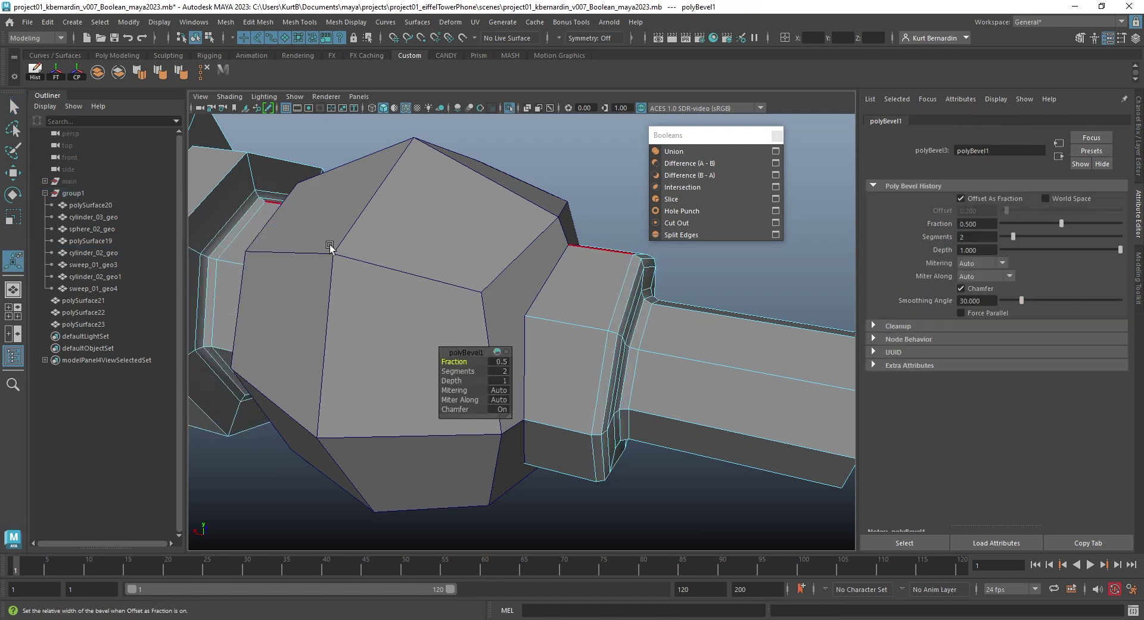
click(509, 360)
text(.1)
key(Return)
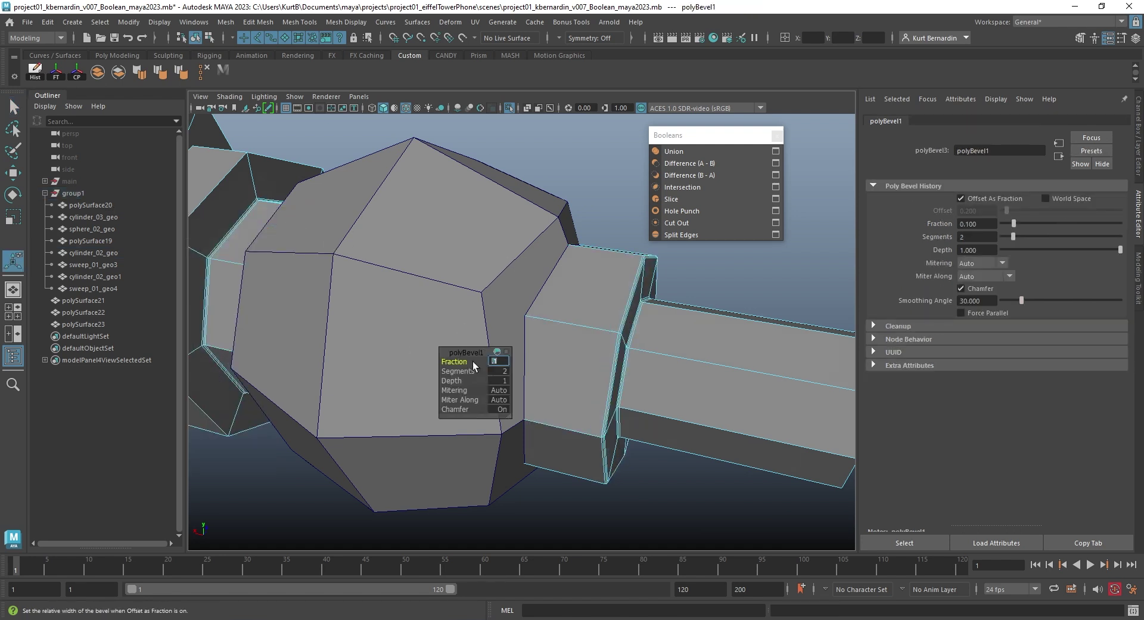
right_drag(506, 284, 540, 217)
click(498, 291)
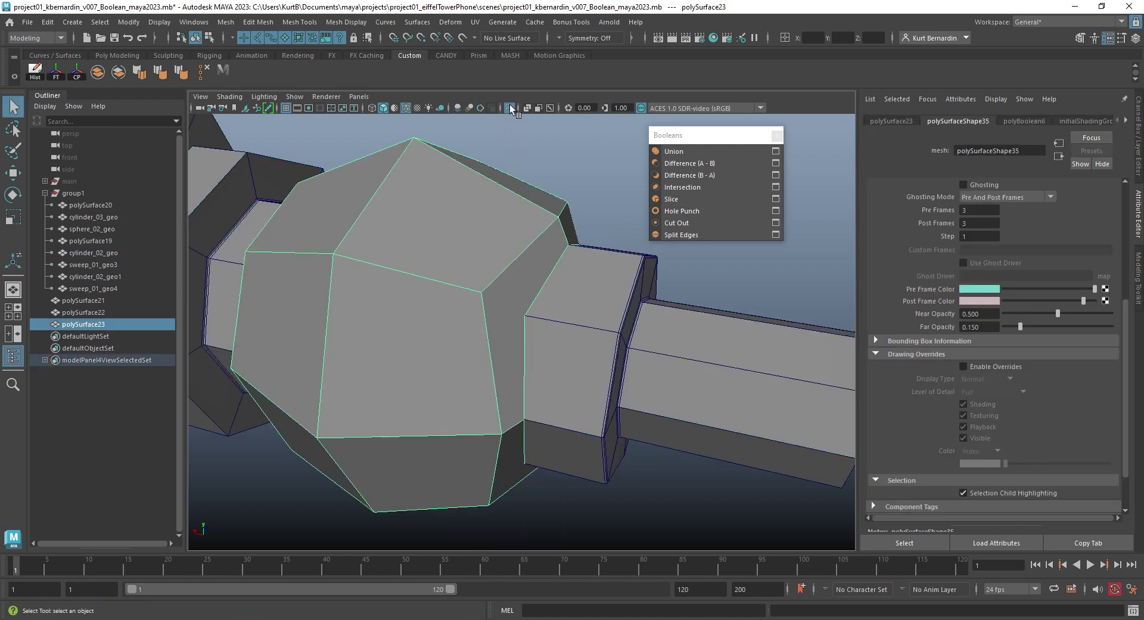
Isolate polySurface23 and select edges around its boolean hole.
click(509, 107)
click(509, 106)
right_drag(539, 260, 524, 191)
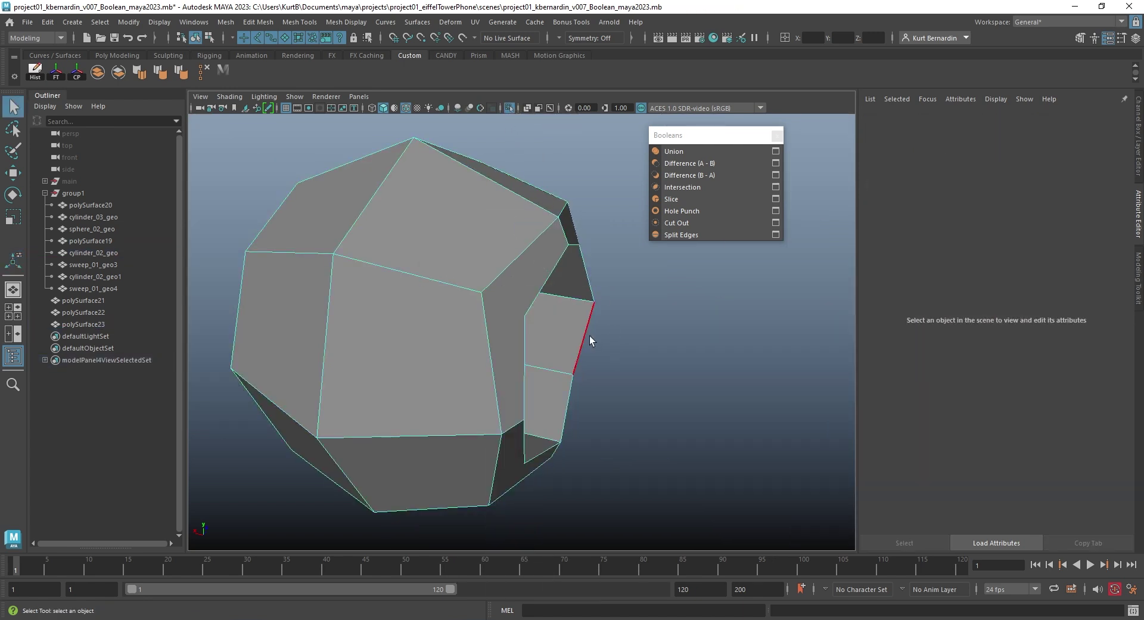
click(588, 334)
alt+drag(588, 334, 575, 245)
shift+click(538, 229)
shift+click(556, 242)
right_drag(579, 243, 617, 204)
alt+drag(571, 242, 549, 279)
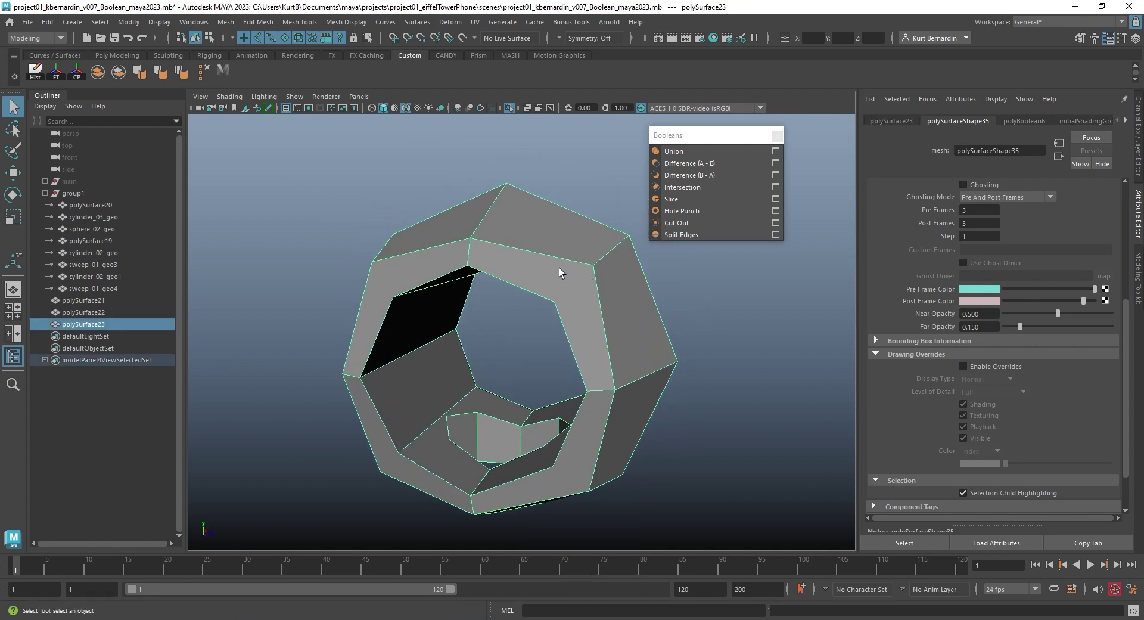
Split the faces inside the hole with several Multi-Cut edges.
shift+right_drag(581, 271, 540, 273)
click(593, 264)
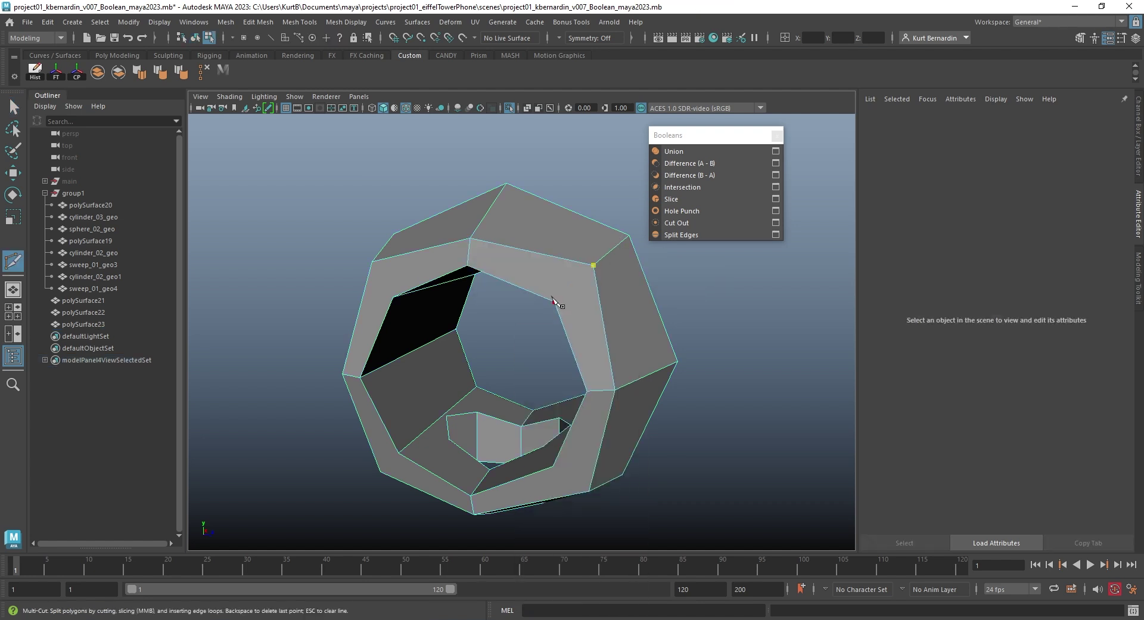
click(553, 298)
key(q)
key(y)
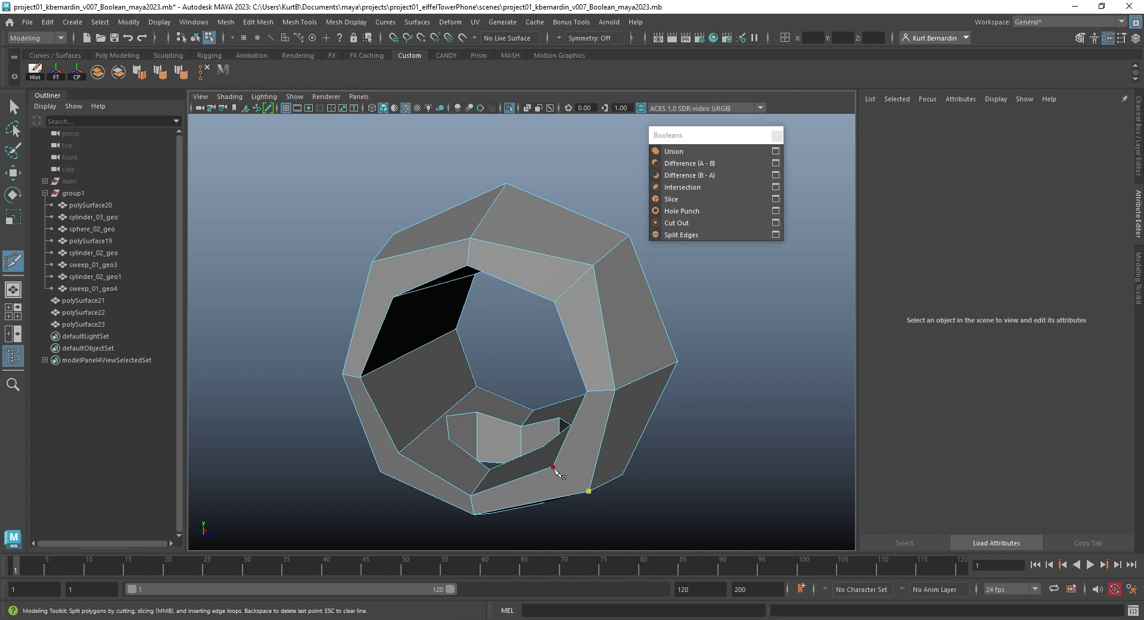
click(399, 453)
click(380, 472)
key(Return)
click(373, 262)
key(q)
Bevel the hole's rim edges with a two-segment bevel.
mouse_move(415, 326)
alt+mouse_down()
mouse_move(447, 395)
mouse_move(427, 318)
alt+mouse_up()
key(w)
right_drag(426, 317, 424, 239)
click(433, 274)
alt+drag(439, 355, 403, 292)
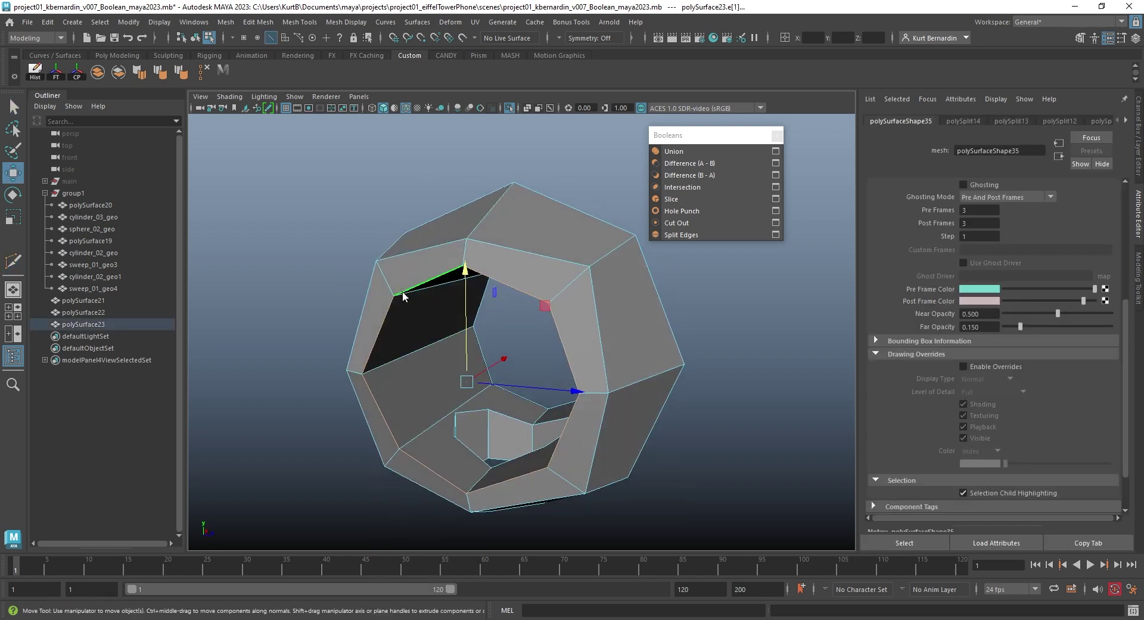
shift+right_drag(403, 292, 463, 290)
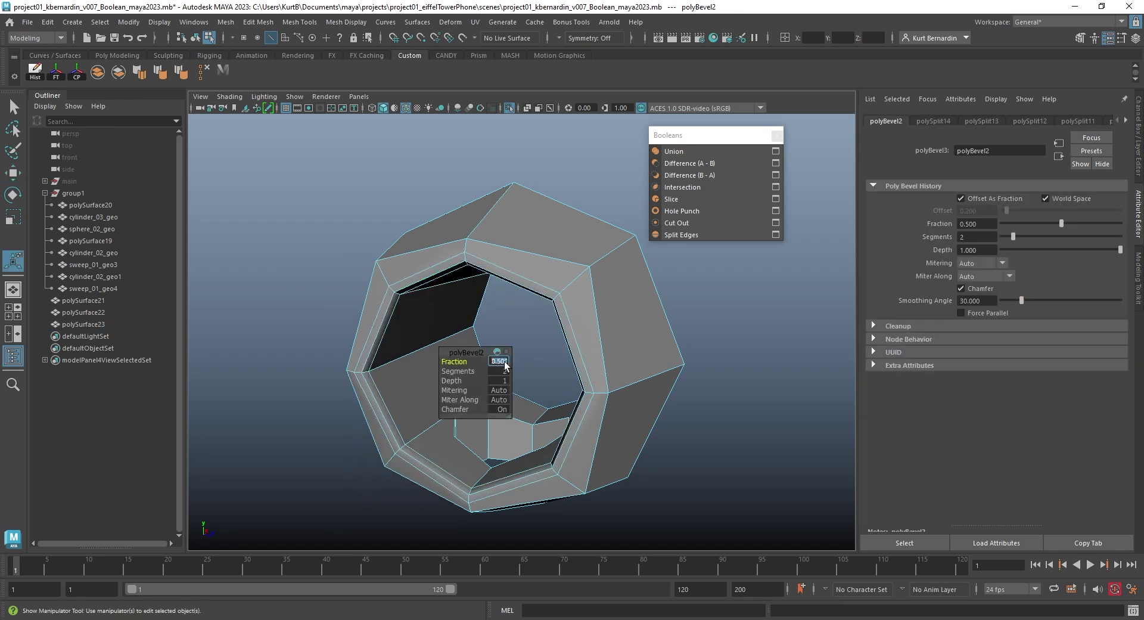
right_drag(447, 292, 419, 168)
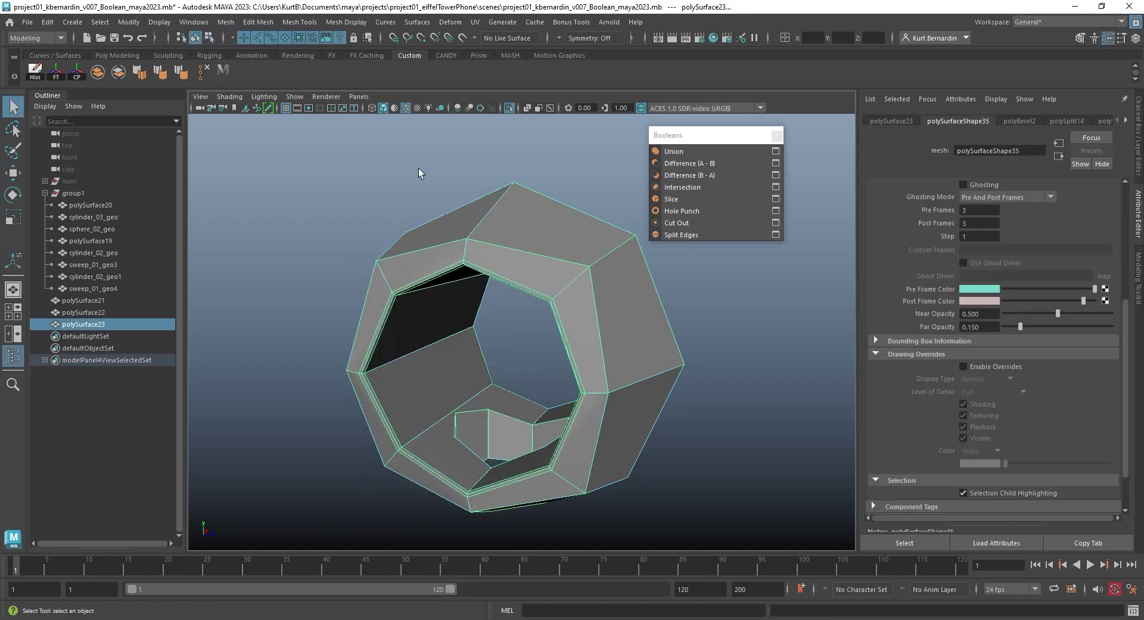
Smooth-preview polySurface23 and cylinder_02_geo, isolate them and hide wireframe on shaded.
click(509, 108)
alt+drag(430, 240, 569, 324)
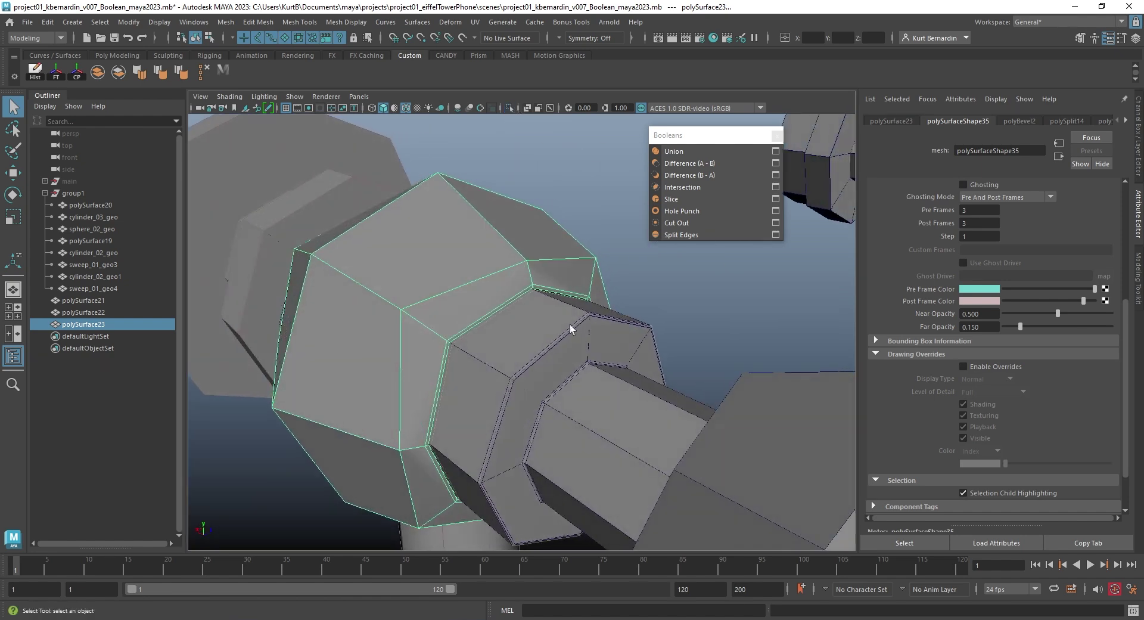
key(3)
click(546, 345)
key(3)
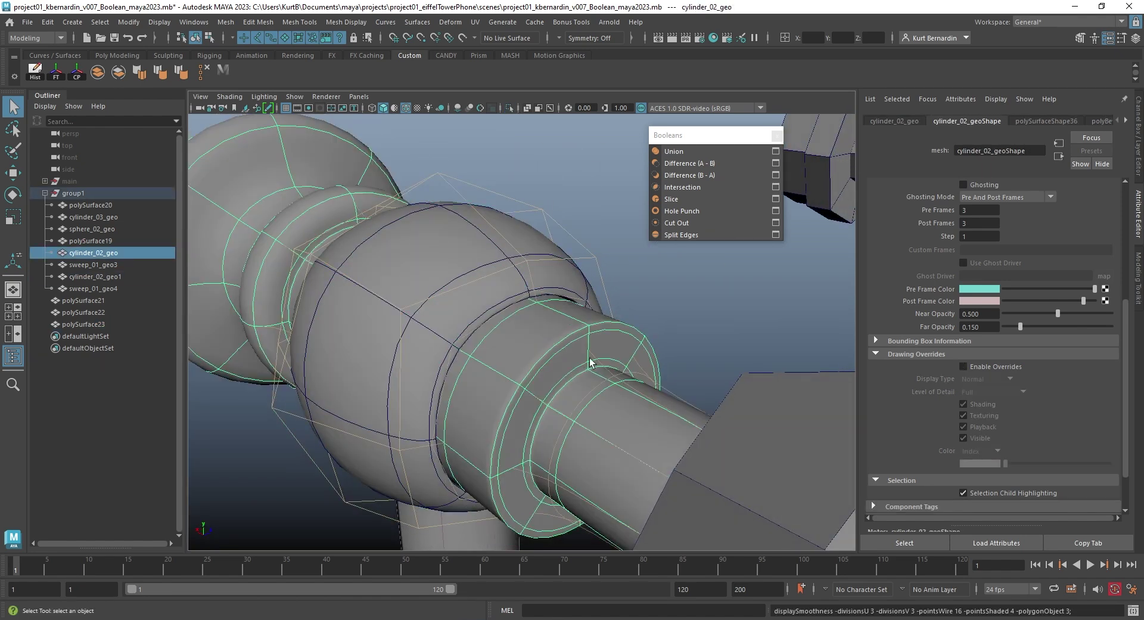
shift+click(449, 243)
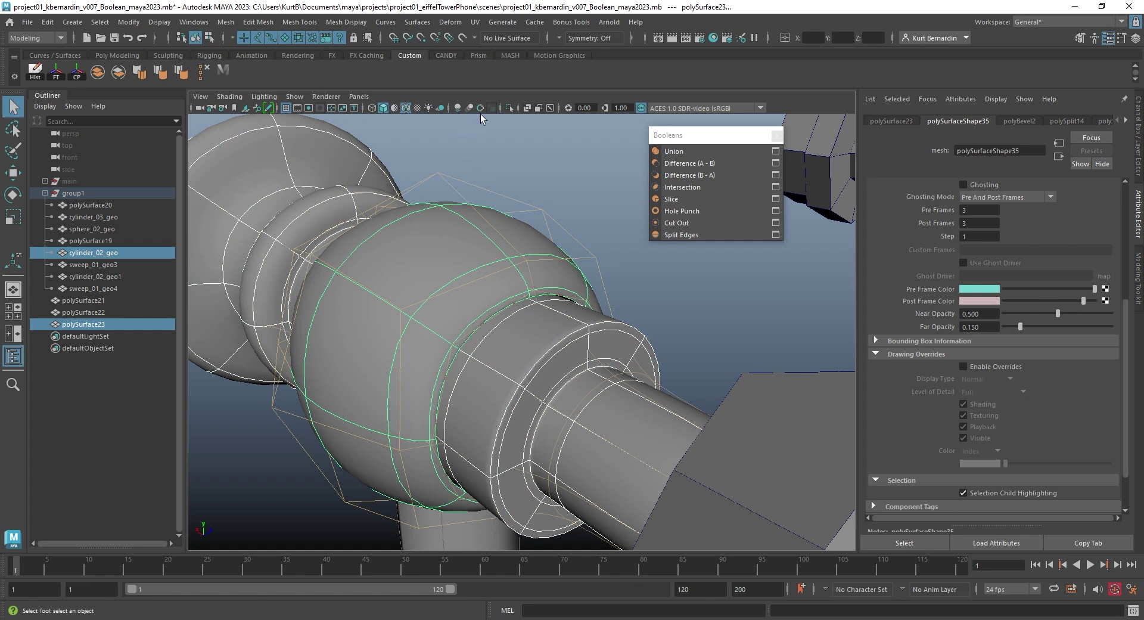
click(509, 107)
click(557, 168)
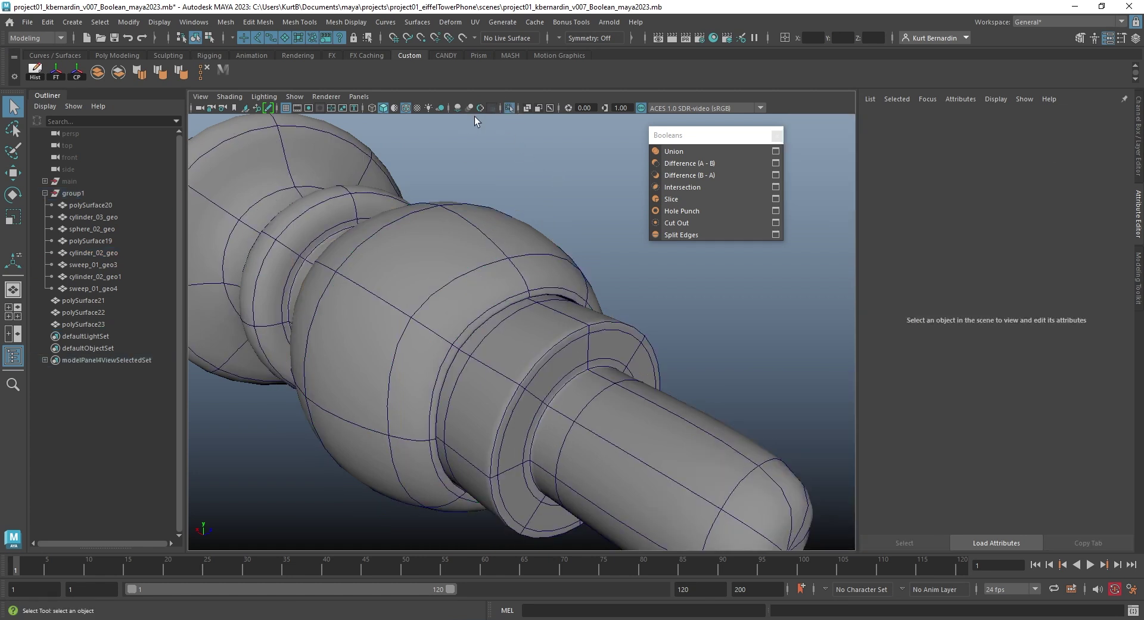
click(405, 108)
mouse_move(460, 196)
alt+mouse_down()
mouse_move(506, 257)
mouse_move(573, 309)
mouse_move(534, 285)
alt+mouse_up()
scroll(534, 283, up, 2)
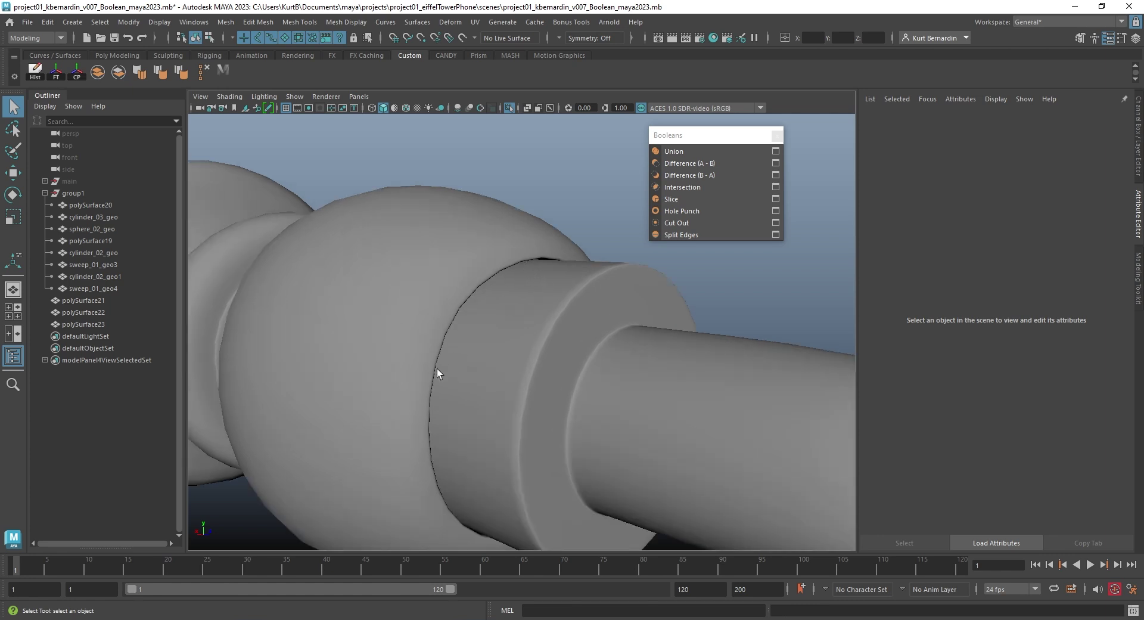
alt+drag(437, 368, 554, 233)
Show all pieces, move polySurface21 down toward the arm, and smooth-preview it.
click(509, 107)
alt+drag(638, 166, 398, 281)
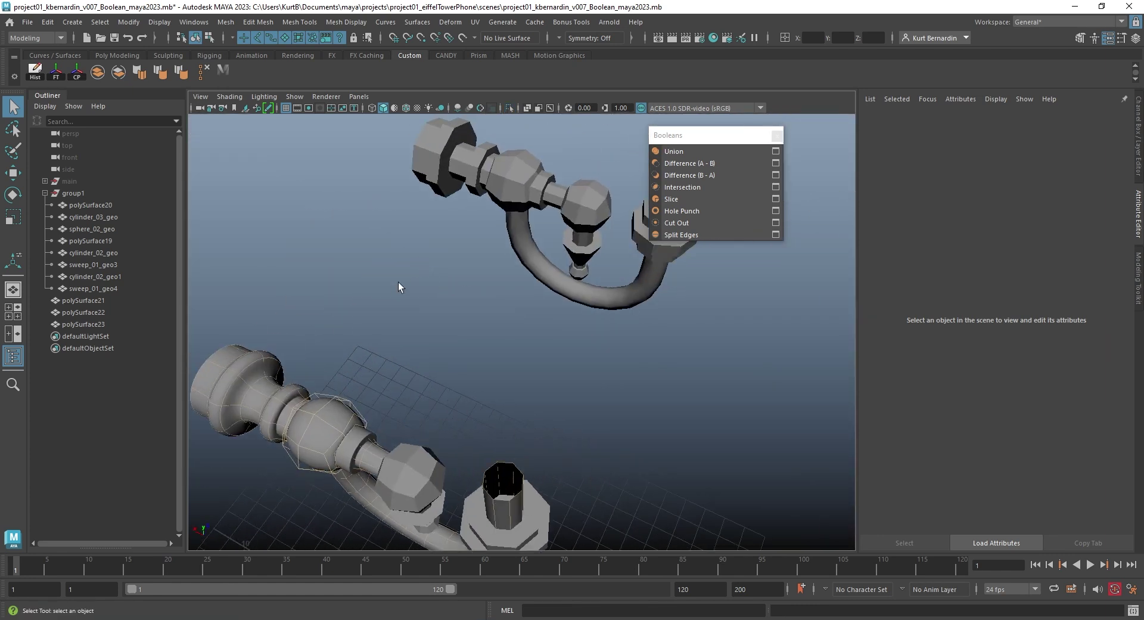
click(500, 185)
key(w)
drag(607, 186, 488, 389)
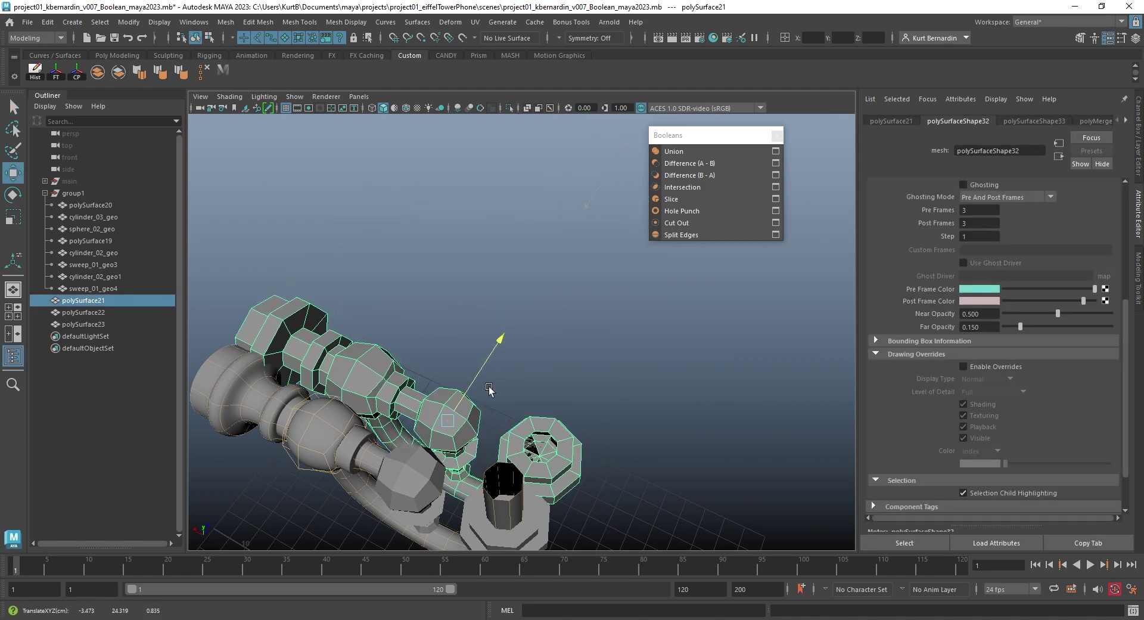
alt+middle_drag(375, 386, 602, 331)
key(3)
scroll(414, 364, up, 4)
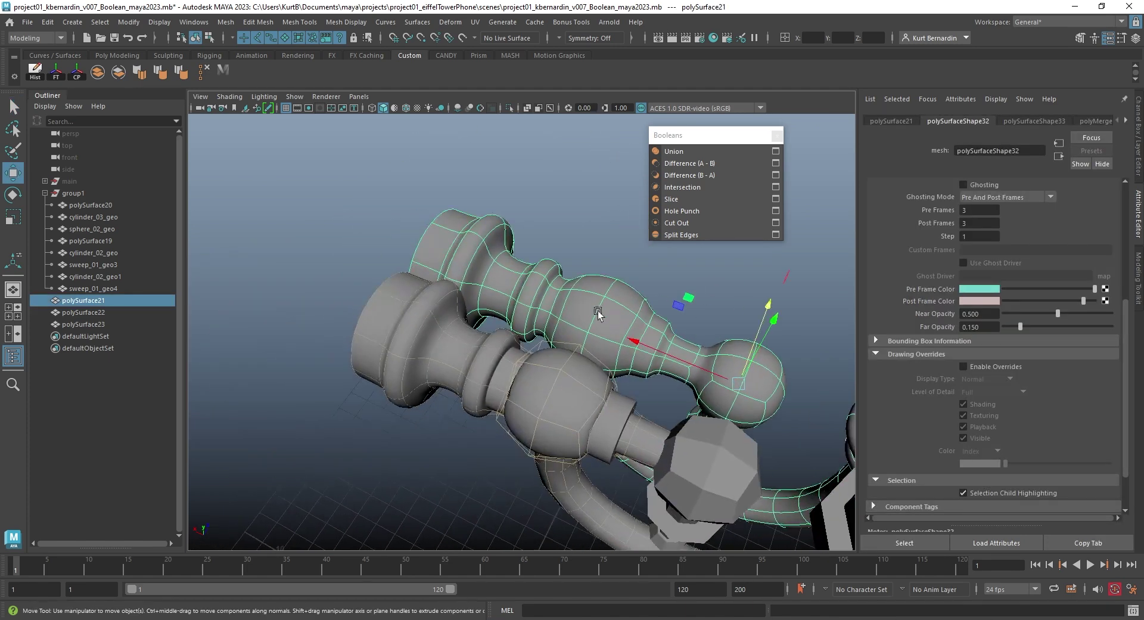
alt+drag(598, 313, 605, 299)
alt+right_drag(606, 298, 692, 337)
alt+drag(692, 337, 499, 281)
alt+right_drag(498, 281, 599, 251)
Bevel polySurface21's neck edge loop at Fraction 0.2, then smooth-preview the result.
key(1)
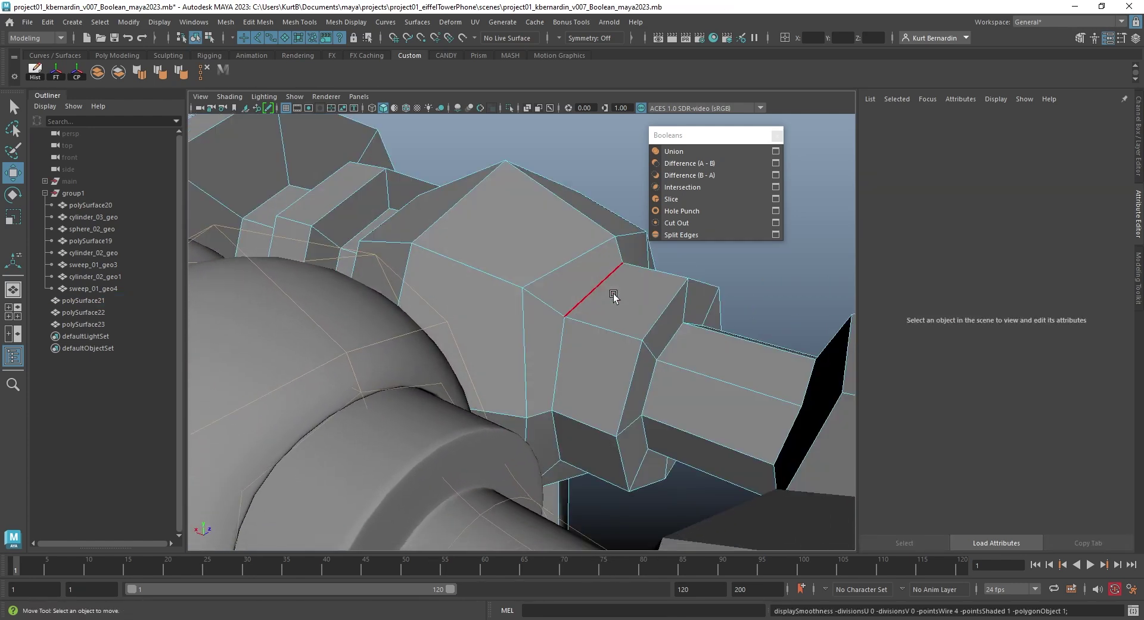
double_click(595, 287)
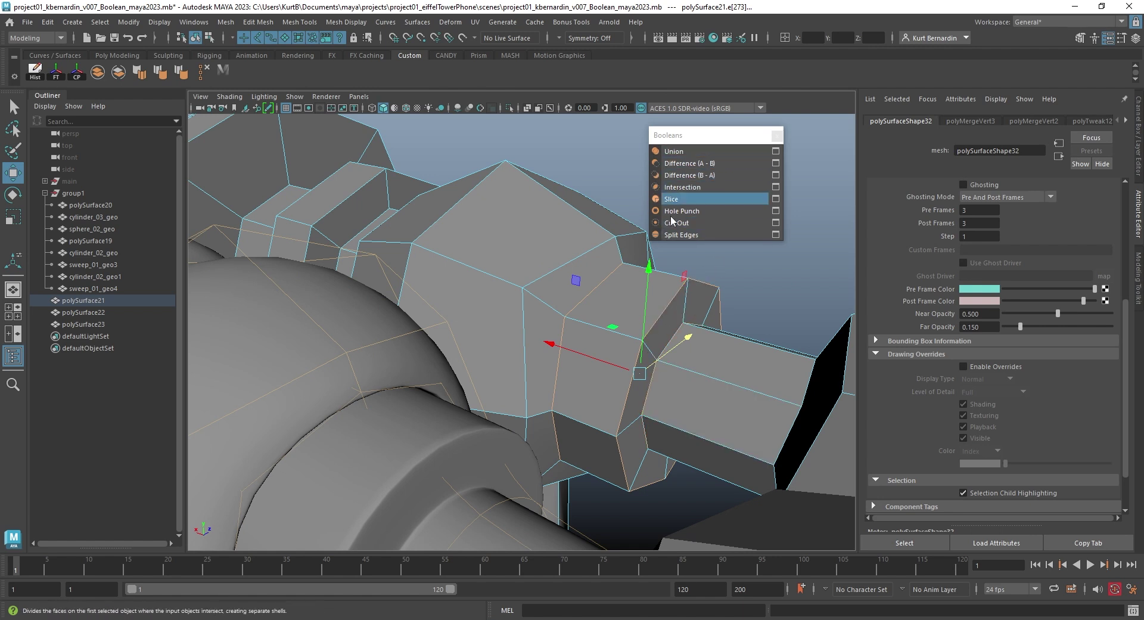
shift+right_drag(620, 279, 662, 282)
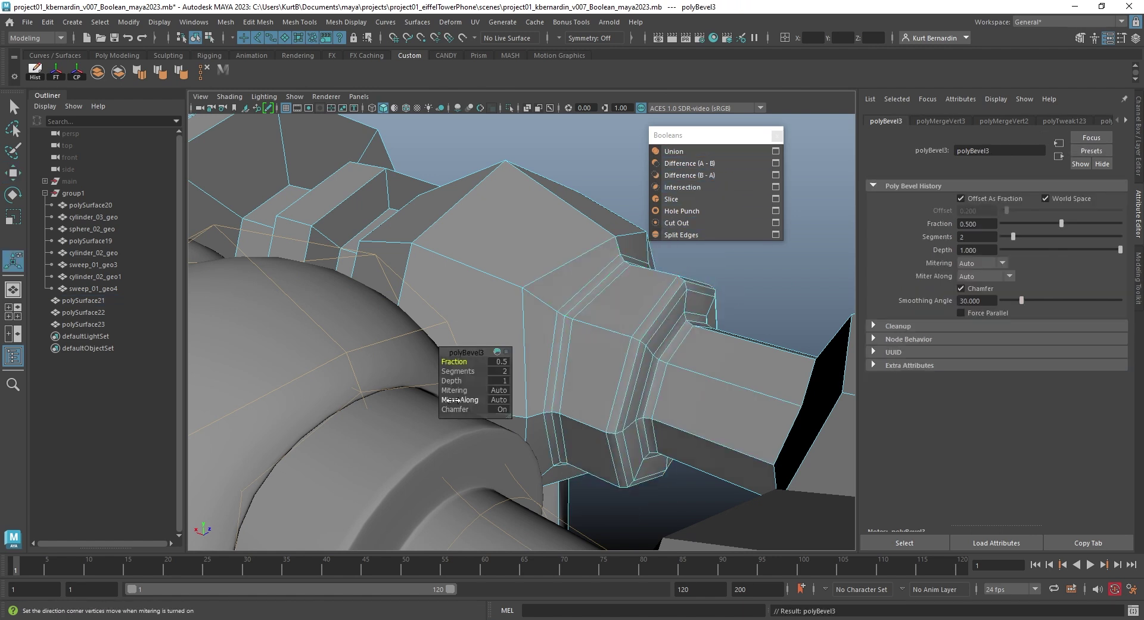
click(497, 361)
text(.2)
key(Return)
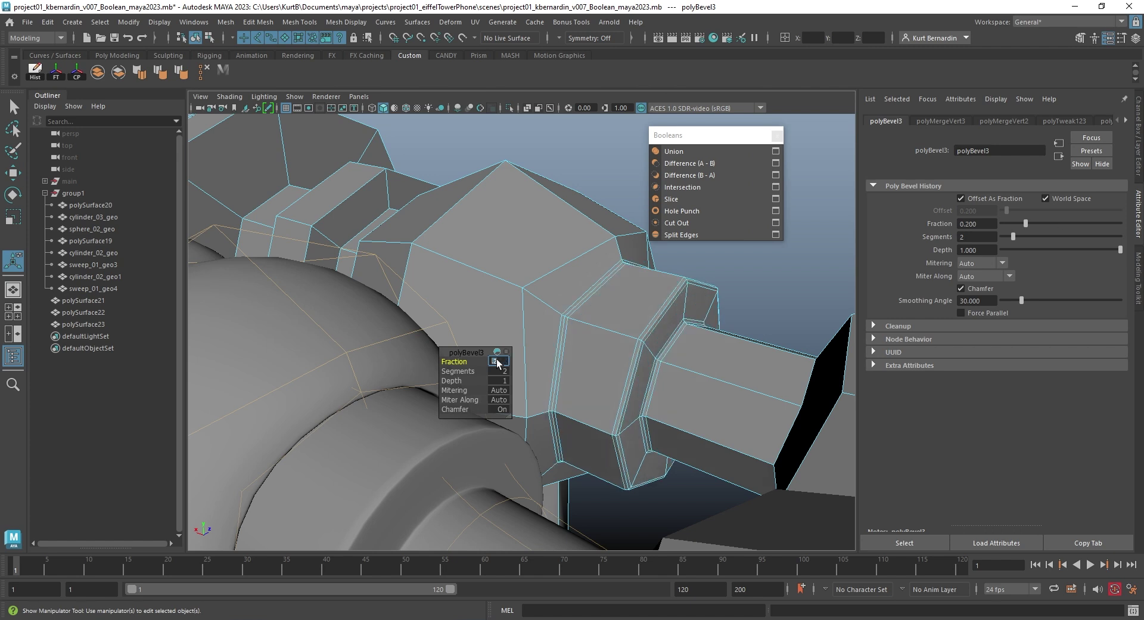
key(3)
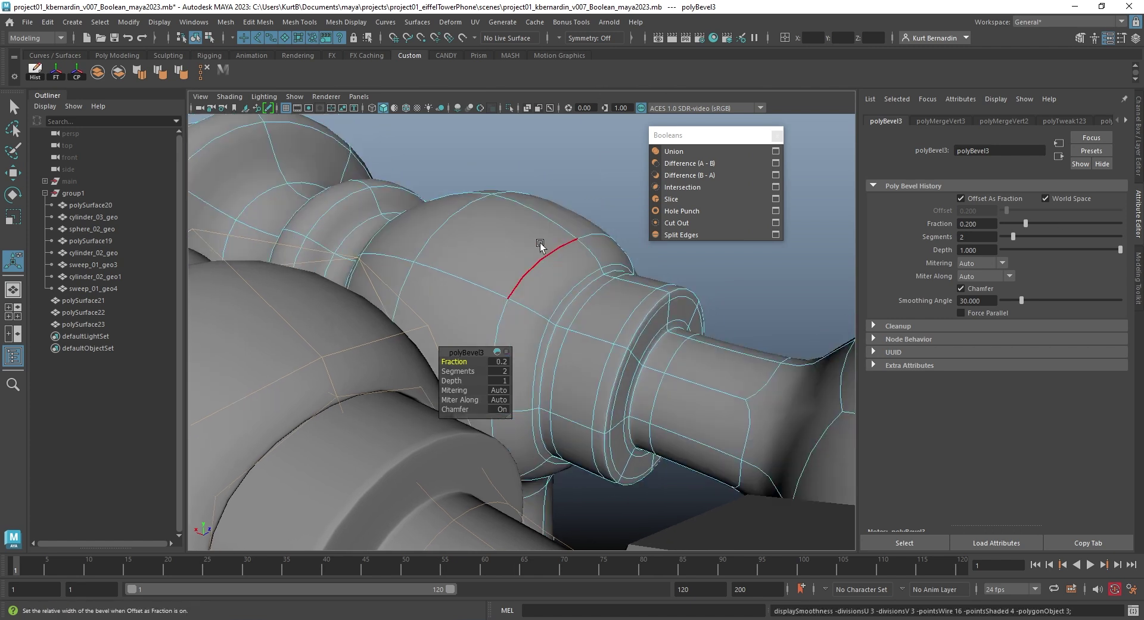
right_drag(540, 241, 579, 201)
Isolate polySurface21, cylinder_02_geo and polySurface23, then orbit around their smoothed seams.
shift+click(336, 388)
shift+click(346, 330)
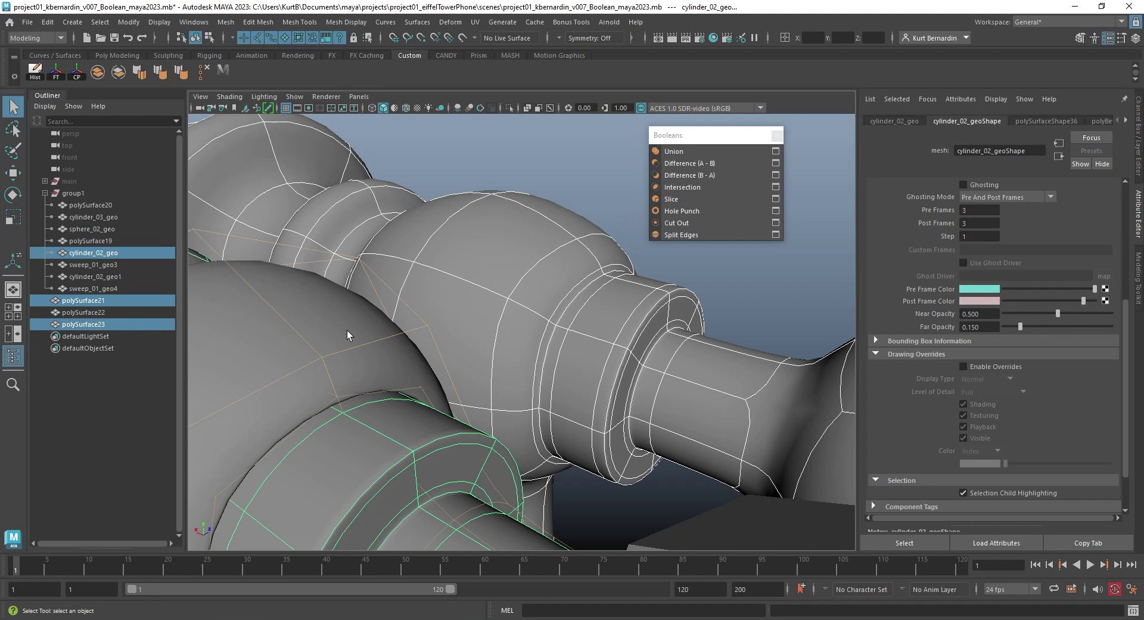
click(509, 108)
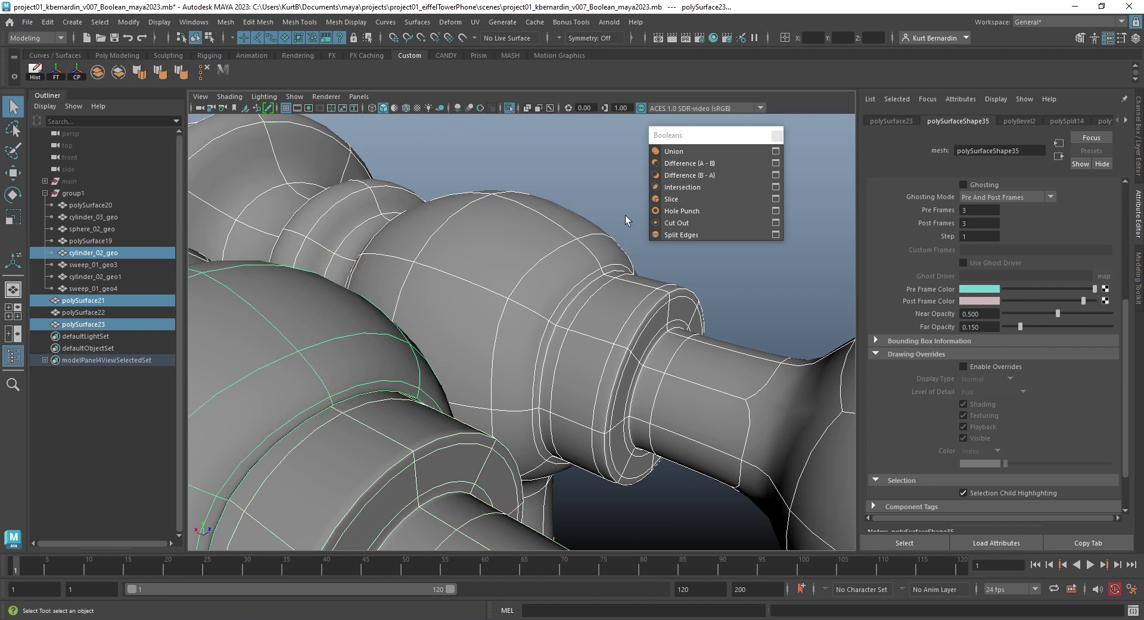
click(603, 188)
alt+drag(603, 188, 544, 224)
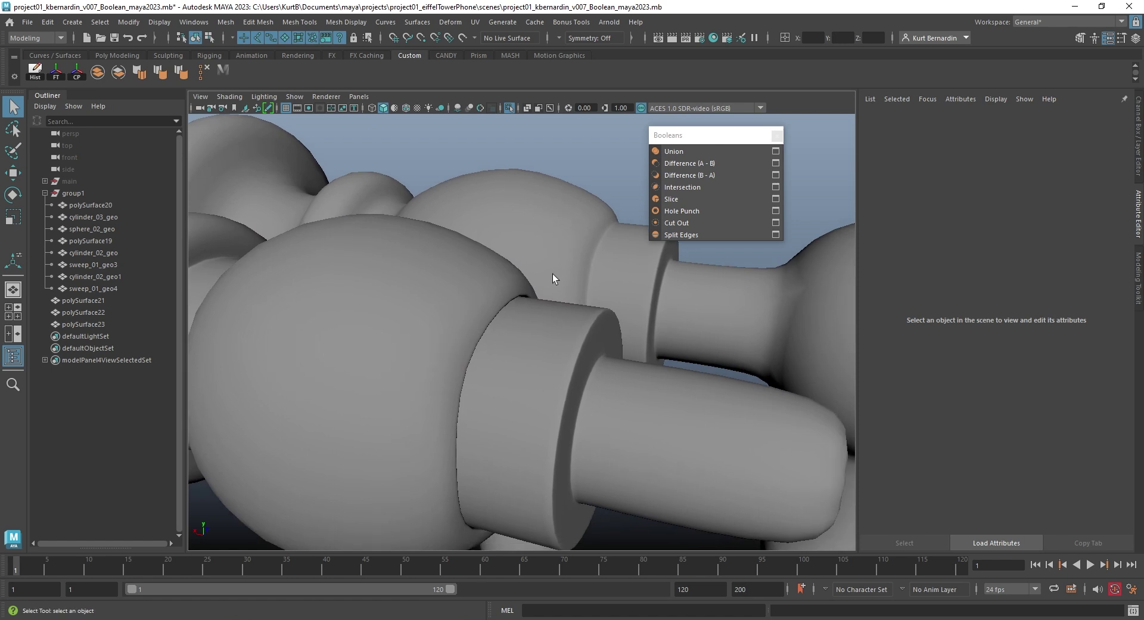
alt+drag(552, 273, 635, 287)
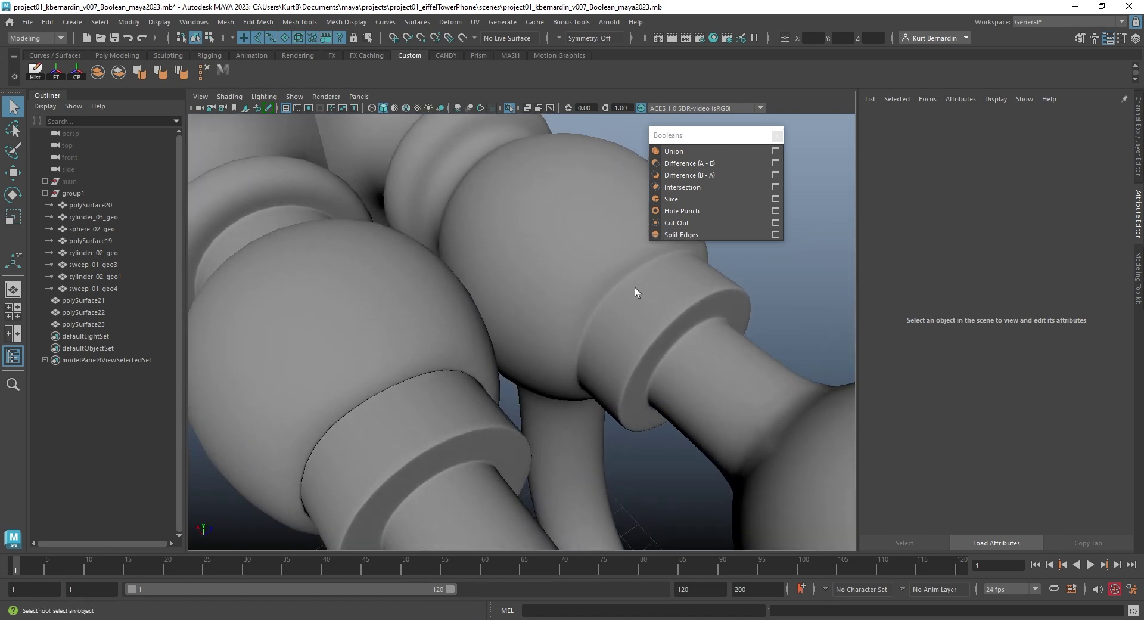